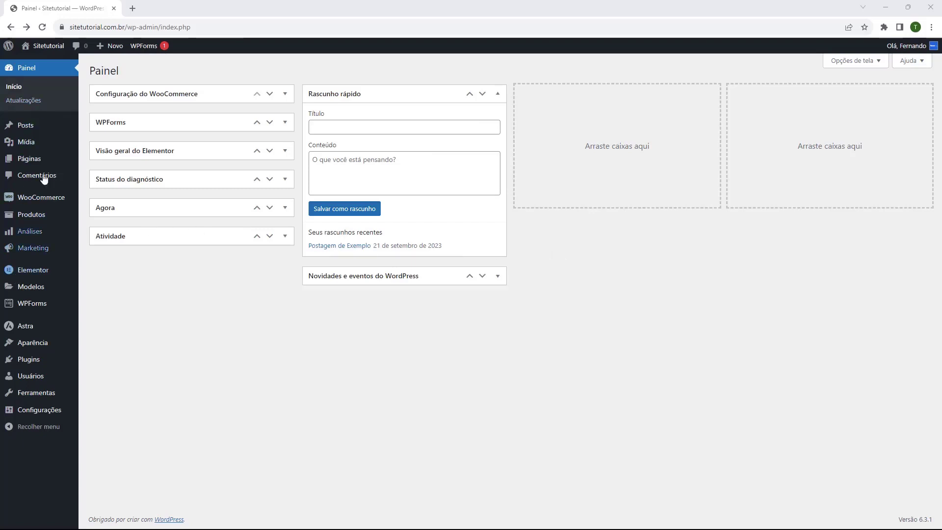
- Open the site's list of pages and edit the "Inicio" main page with Elementor
{"action": "mouse_move", "coordinate": [27, 167]}
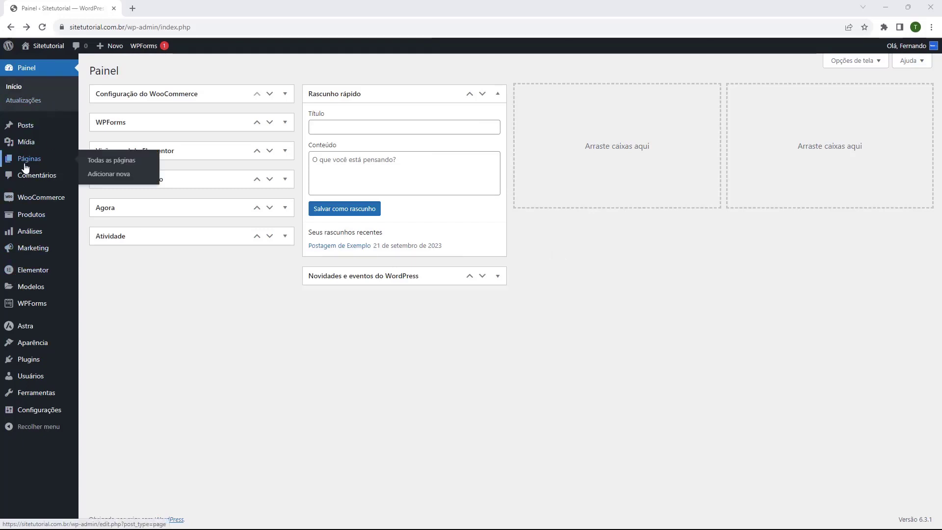
{"action": "left_click", "coordinate": [27, 166]}
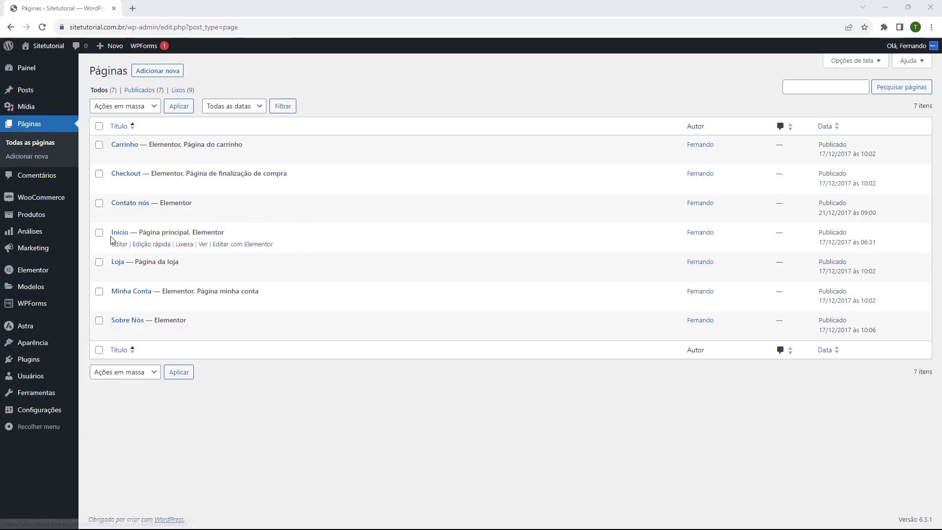
{"action": "left_click_drag", "start_coordinate": [140, 234], "coordinate": [189, 233]}
{"action": "left_click", "coordinate": [177, 232]}
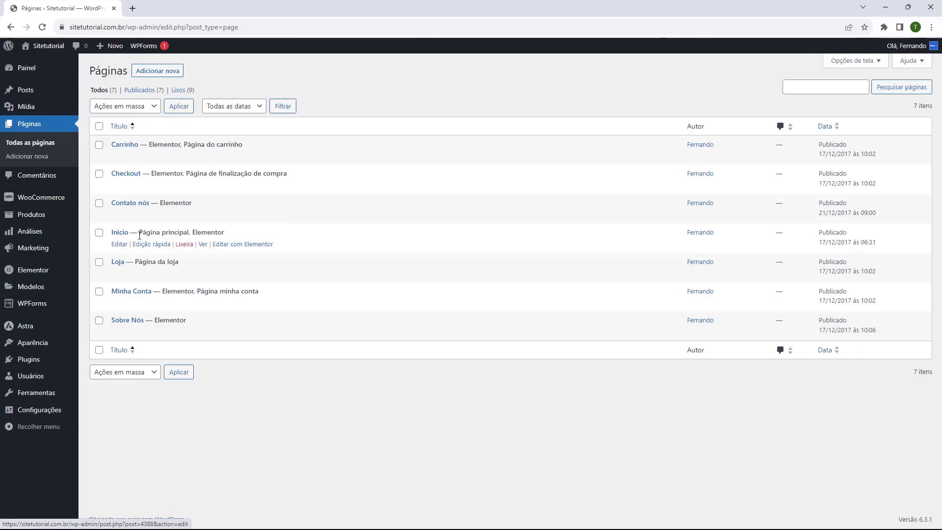
{"action": "left_click_drag", "start_coordinate": [140, 234], "coordinate": [223, 234]}
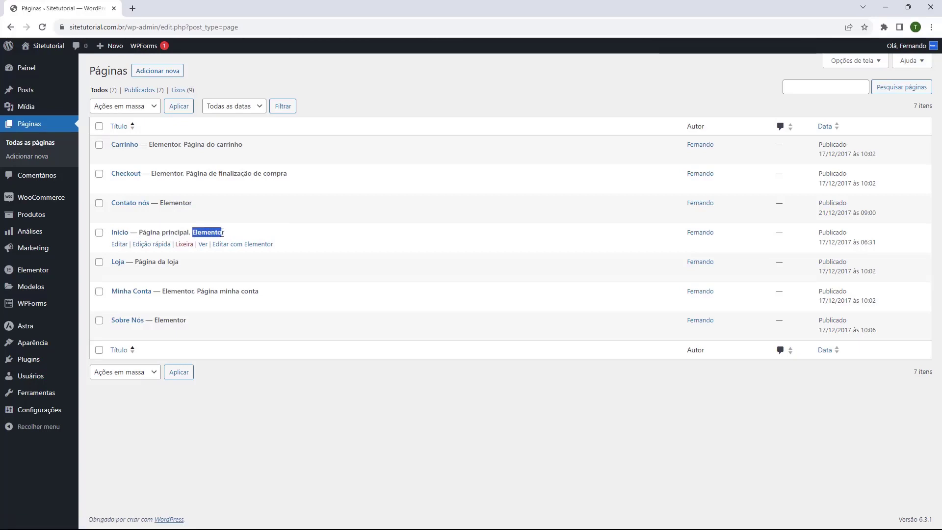
{"action": "left_click", "coordinate": [220, 233]}
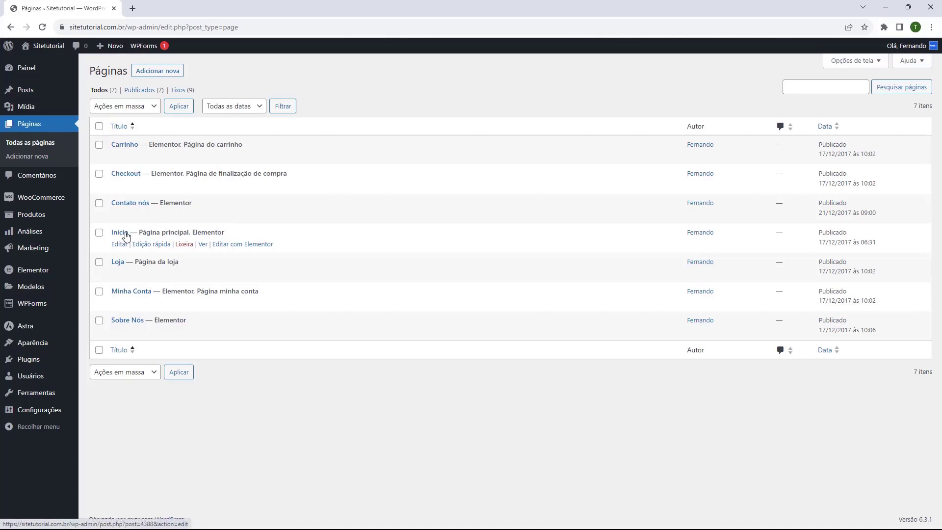
{"action": "left_click", "coordinate": [222, 249]}
{"action": "right_click", "coordinate": [265, 490]}
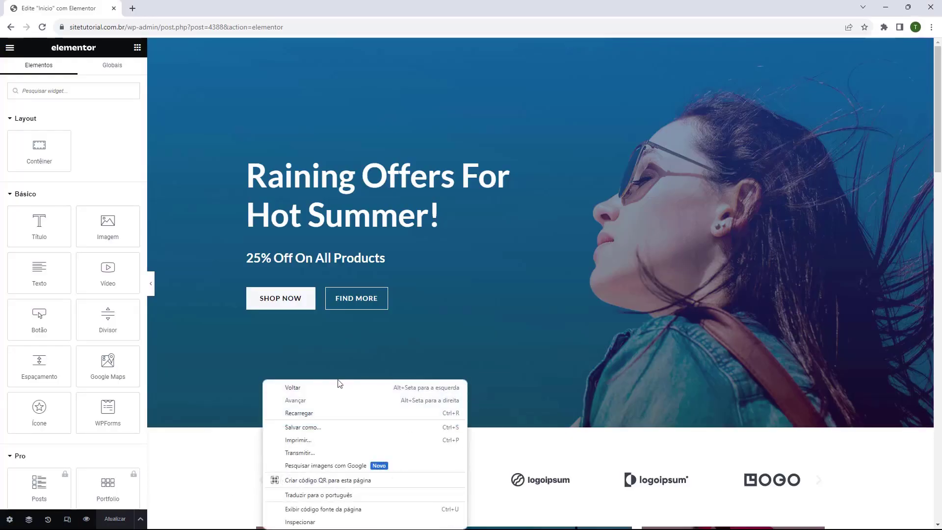
{"action": "left_click", "coordinate": [261, 366]}
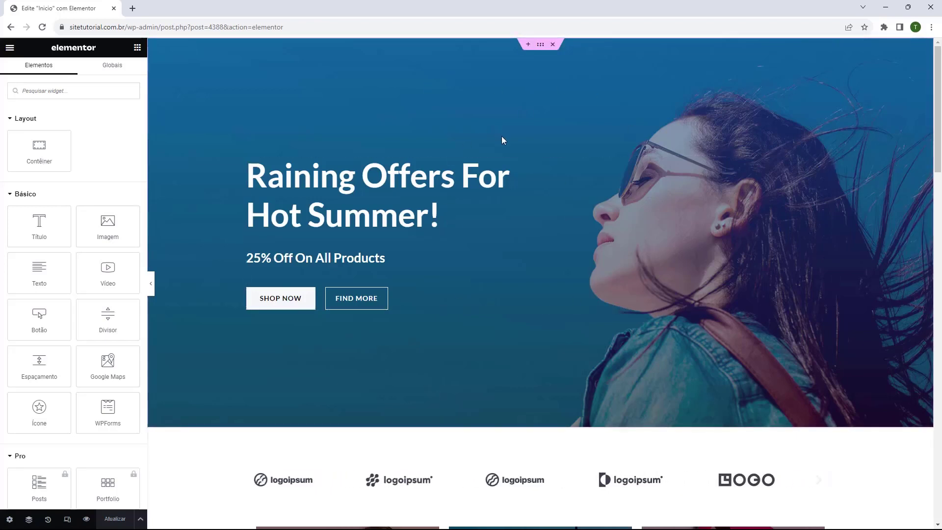
- Examine the sections of the Inicio page, from the hero banner through the featured products to the footer
{"action": "scroll", "coordinate": [473, 140], "scroll_direction": "down", "scroll_amount": 3}
{"action": "scroll", "coordinate": [472, 140], "scroll_direction": "down", "scroll_amount": 6}
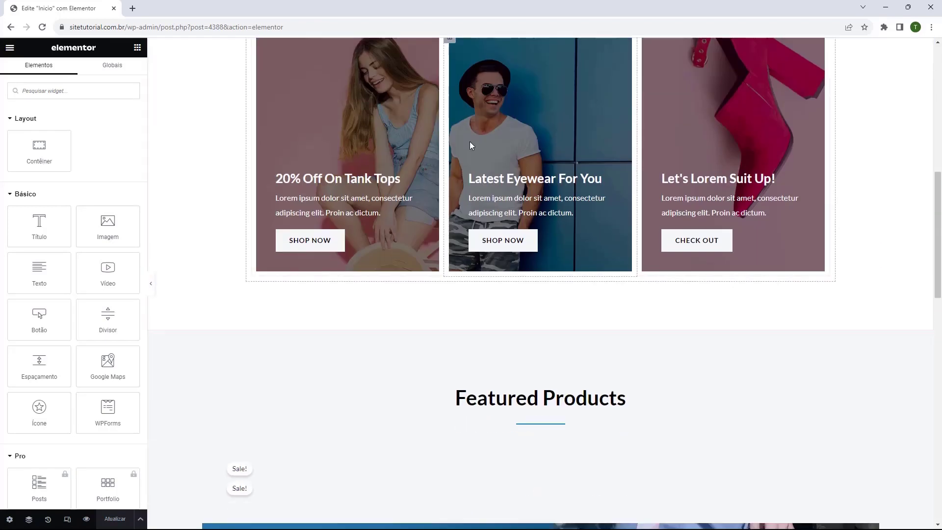
{"action": "scroll", "coordinate": [470, 142], "scroll_direction": "up", "scroll_amount": 9}
{"action": "scroll", "coordinate": [411, 136], "scroll_direction": "down", "scroll_amount": 15}
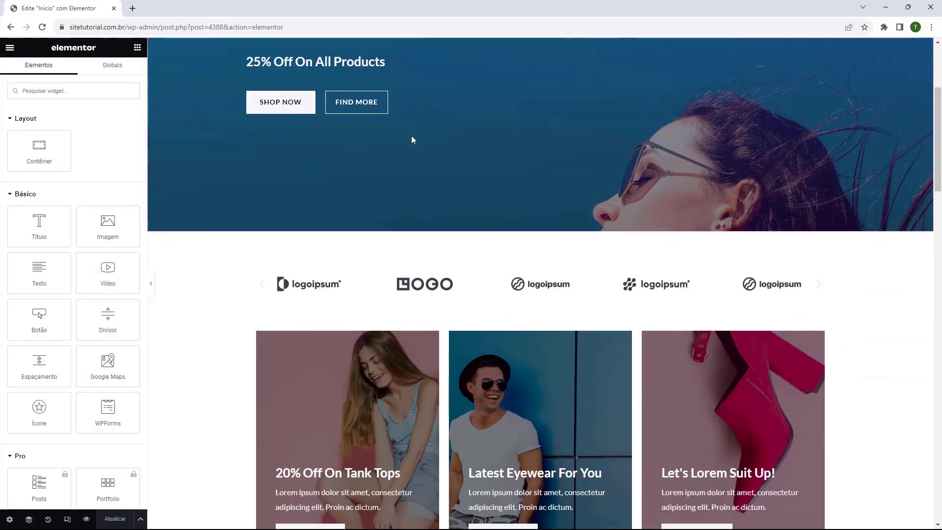
{"action": "scroll", "coordinate": [412, 140], "scroll_direction": "down", "scroll_amount": 15}
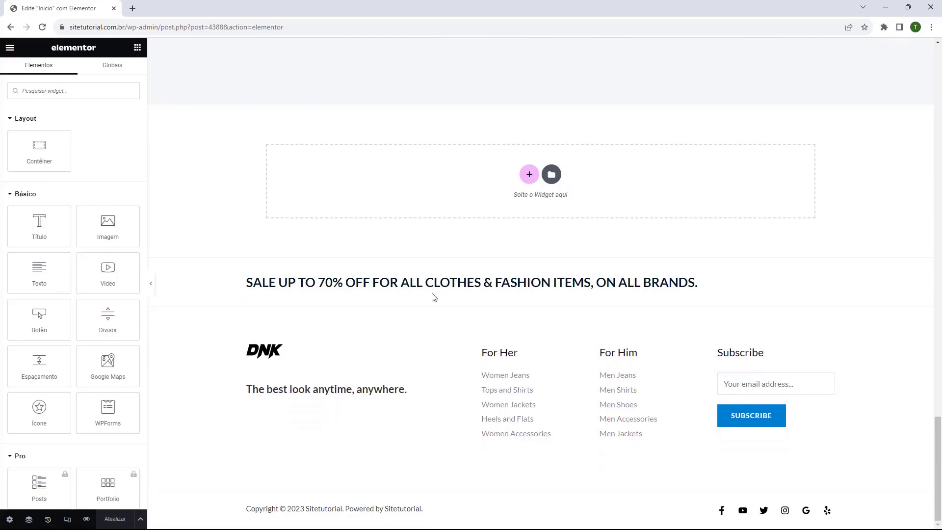
{"action": "scroll", "coordinate": [432, 300], "scroll_direction": "up", "scroll_amount": 14}
{"action": "scroll", "coordinate": [376, 314], "scroll_direction": "up", "scroll_amount": 15}
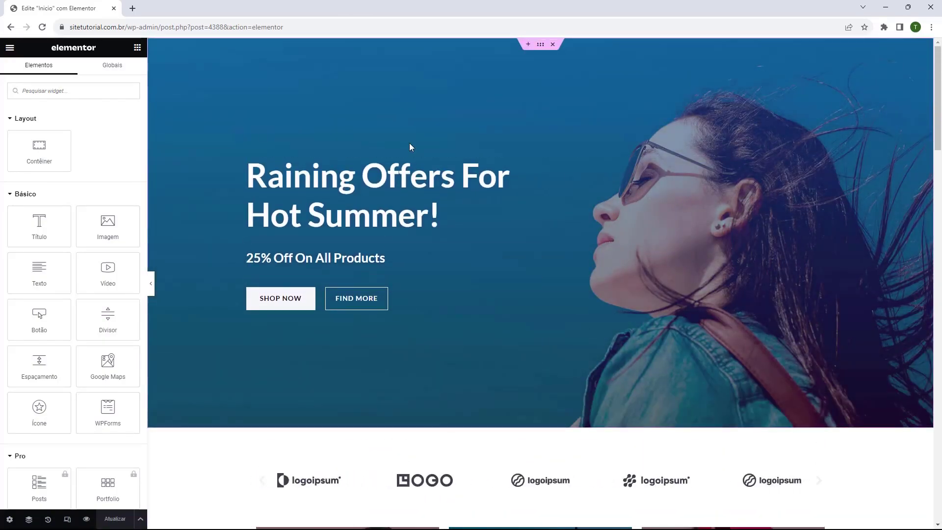
{"action": "scroll", "coordinate": [409, 144], "scroll_direction": "down", "scroll_amount": 10}
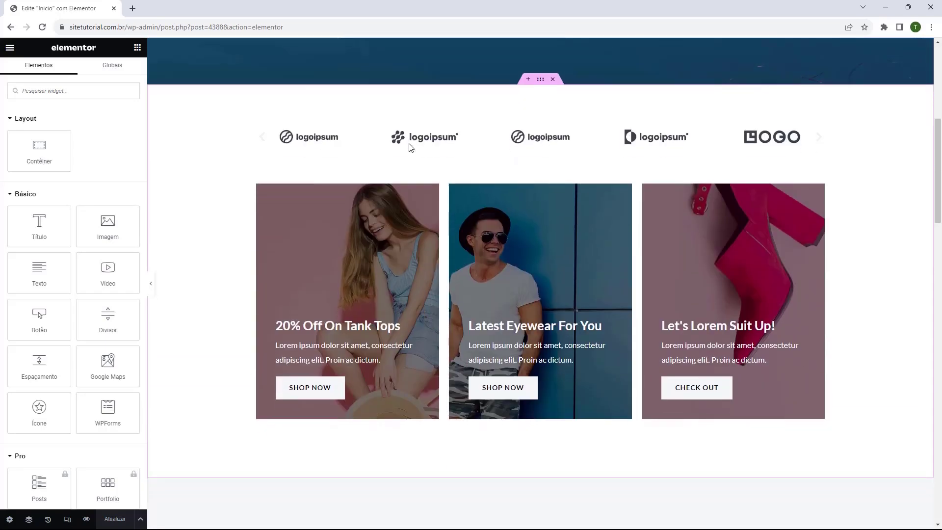
{"action": "scroll", "coordinate": [408, 145], "scroll_direction": "down", "scroll_amount": 3}
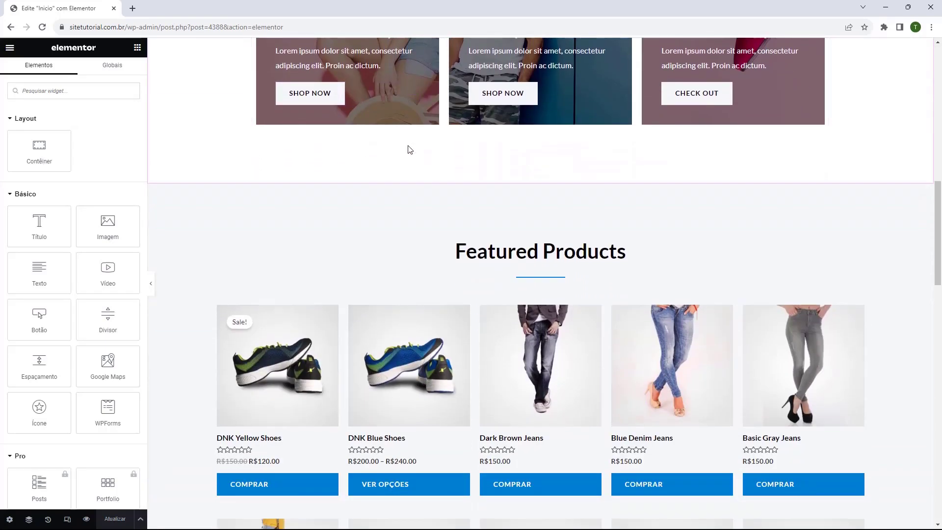
{"action": "scroll", "coordinate": [409, 150], "scroll_direction": "up", "scroll_amount": 4}
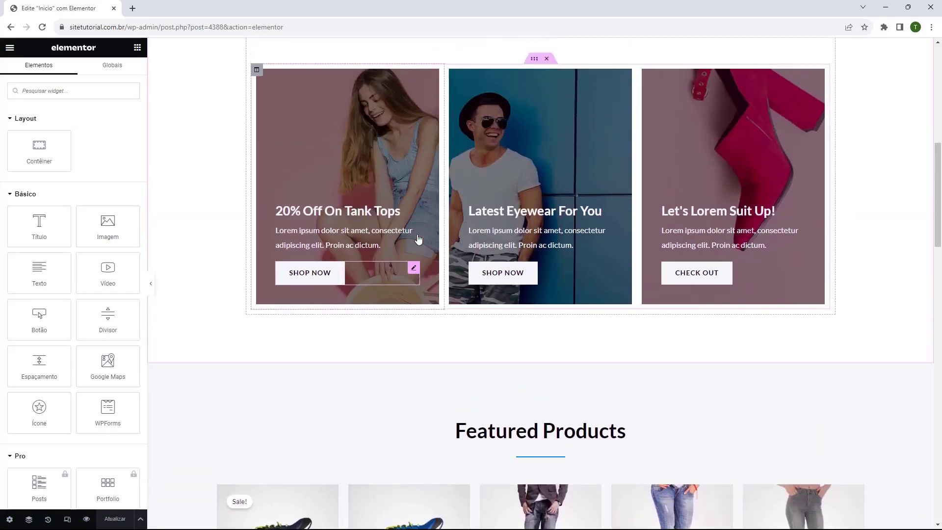
{"action": "scroll", "coordinate": [429, 172], "scroll_direction": "down", "scroll_amount": 9}
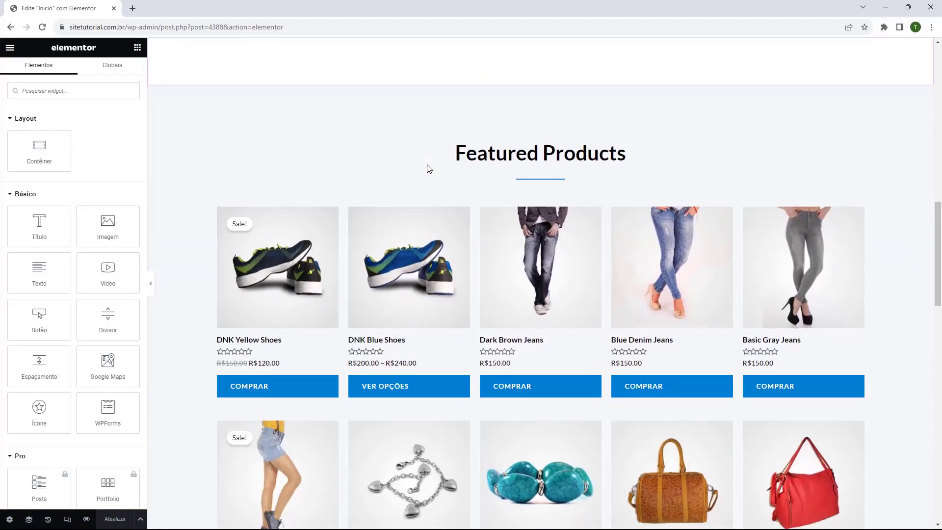
{"action": "scroll", "coordinate": [427, 167], "scroll_direction": "down", "scroll_amount": 18}
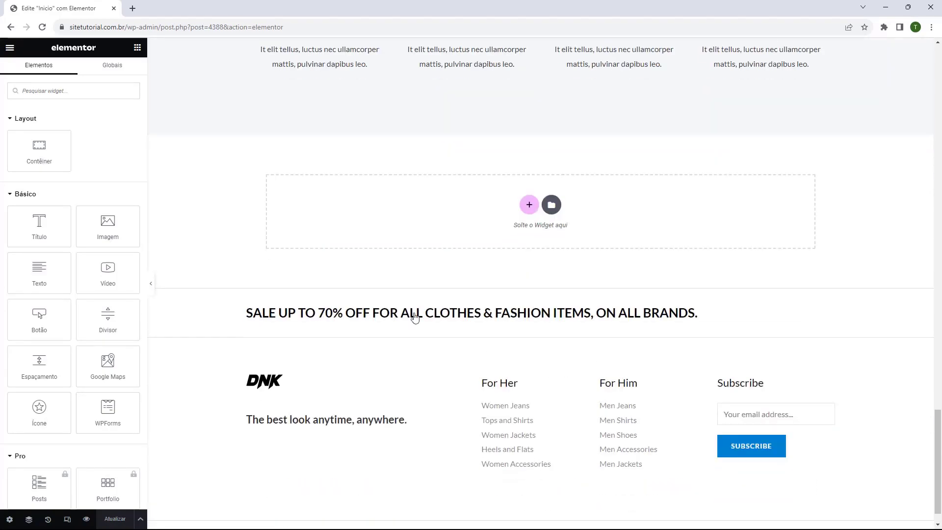
{"action": "scroll", "coordinate": [412, 316], "scroll_direction": "up", "scroll_amount": 7}
{"action": "scroll", "coordinate": [383, 264], "scroll_direction": "up", "scroll_amount": 20}
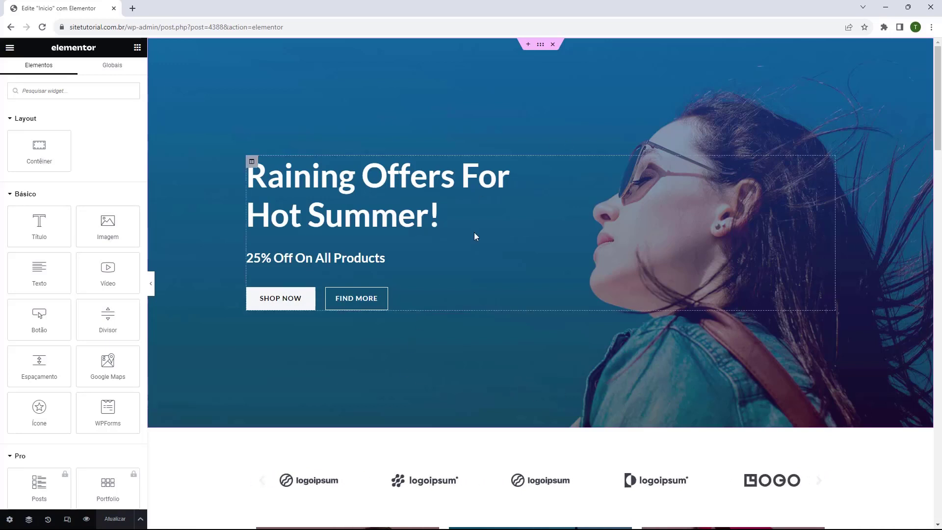
- Open the hero banner section for editing and go through its layout, advanced and style settings
{"action": "left_click", "coordinate": [540, 45]}
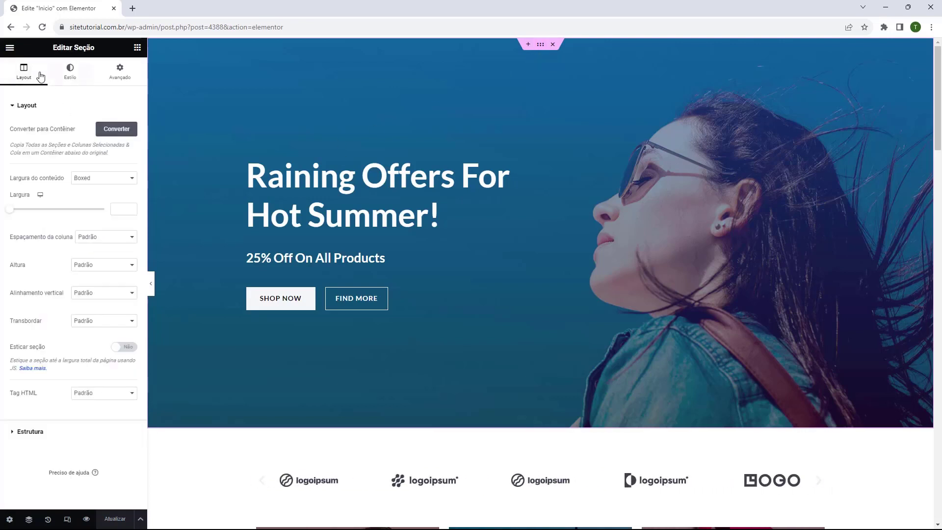
{"action": "left_click", "coordinate": [67, 78]}
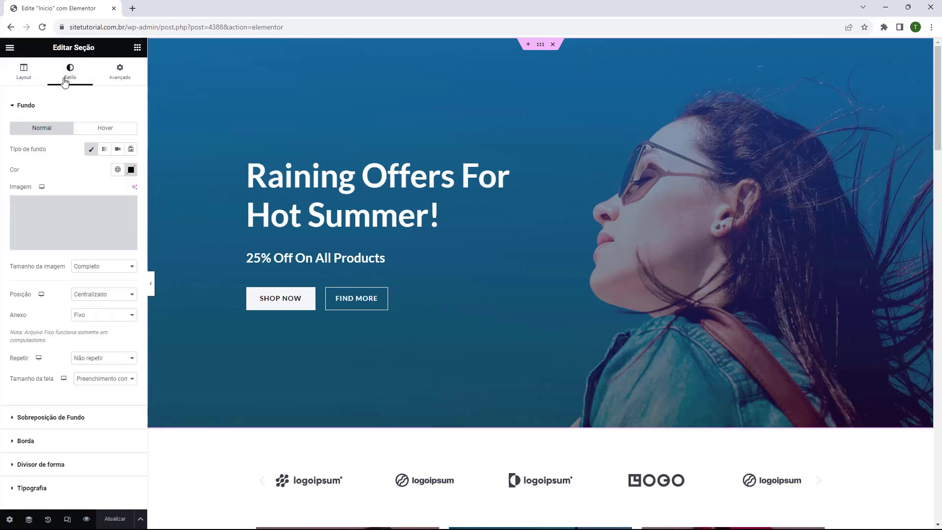
{"action": "left_click", "coordinate": [116, 87]}
{"action": "left_click", "coordinate": [24, 73]}
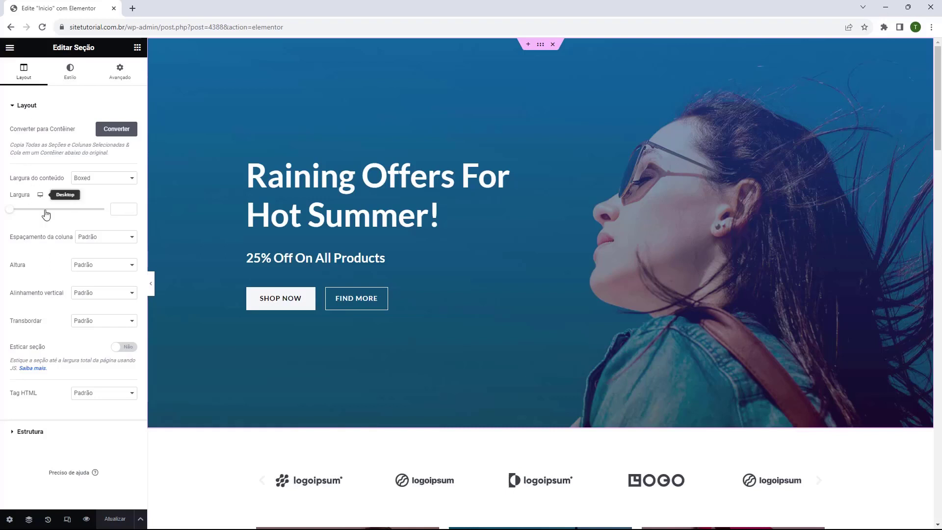
{"action": "left_click", "coordinate": [62, 87]}
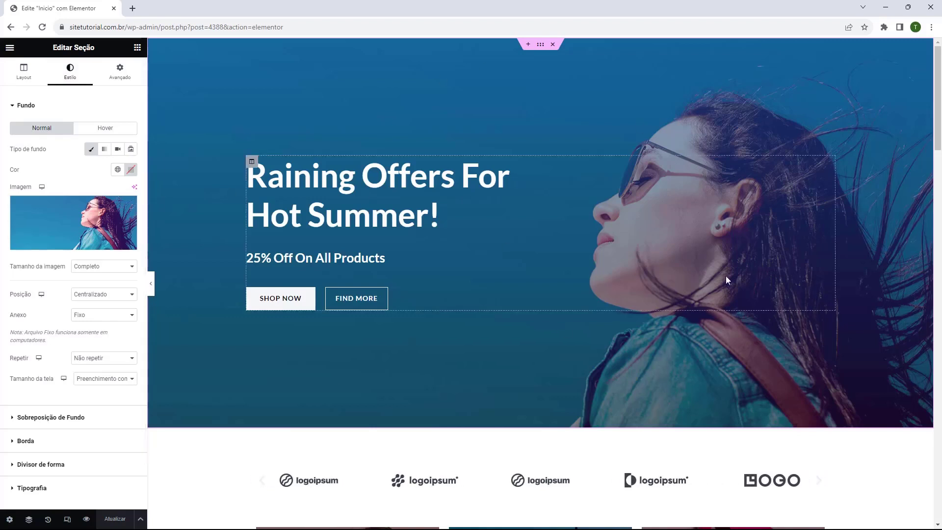
- Examine the hero section's background image, background overlay and shape divider settings
{"action": "mouse_move", "coordinate": [51, 196]}
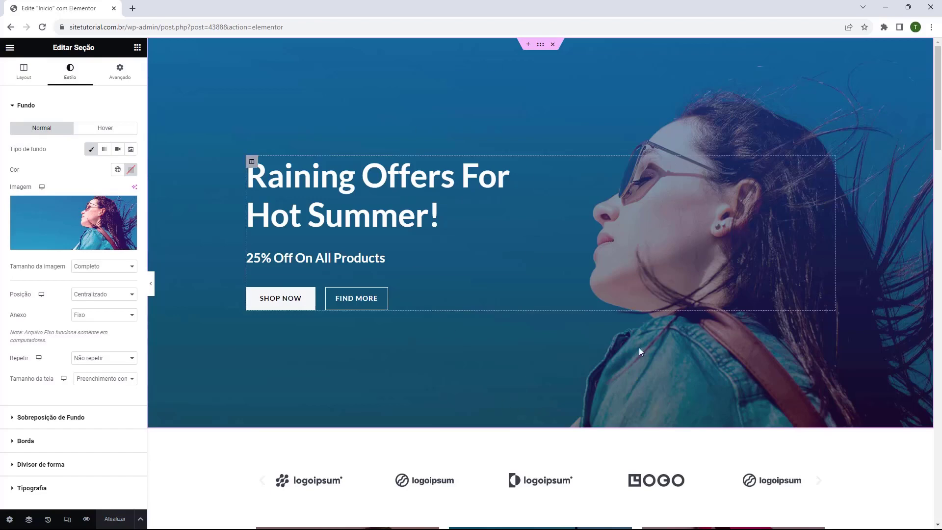
{"action": "mouse_move", "coordinate": [49, 216]}
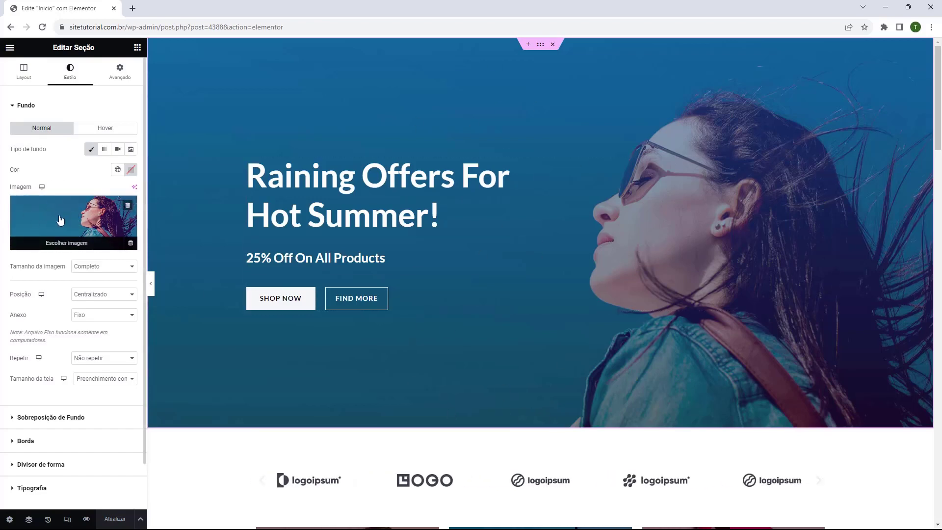
{"action": "scroll", "coordinate": [60, 217], "scroll_direction": "down", "scroll_amount": 1}
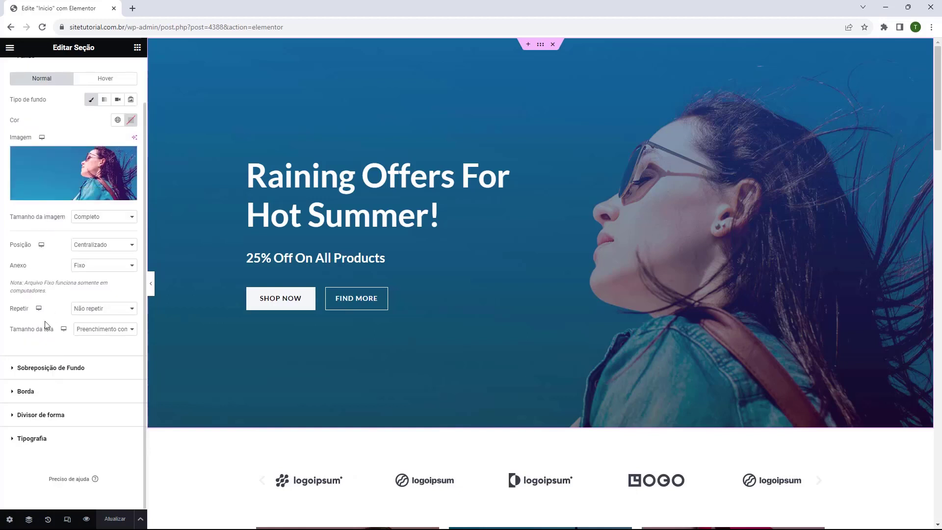
{"action": "left_click", "coordinate": [22, 367]}
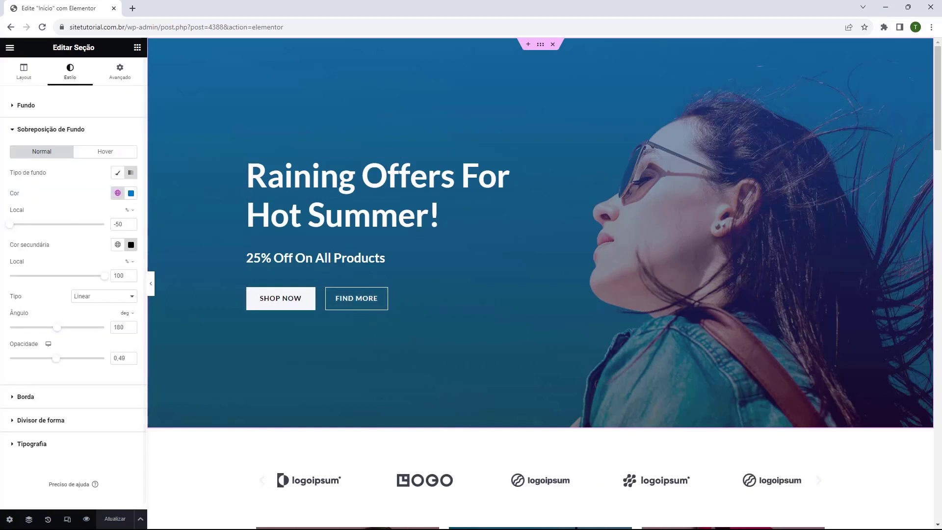
{"action": "left_click", "coordinate": [18, 129]}
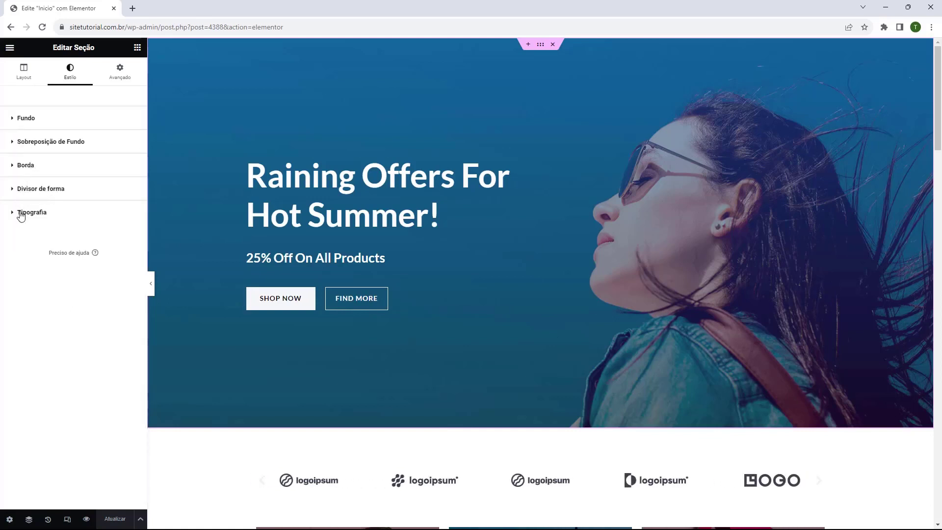
{"action": "left_click", "coordinate": [22, 193]}
{"action": "left_click", "coordinate": [23, 194]}
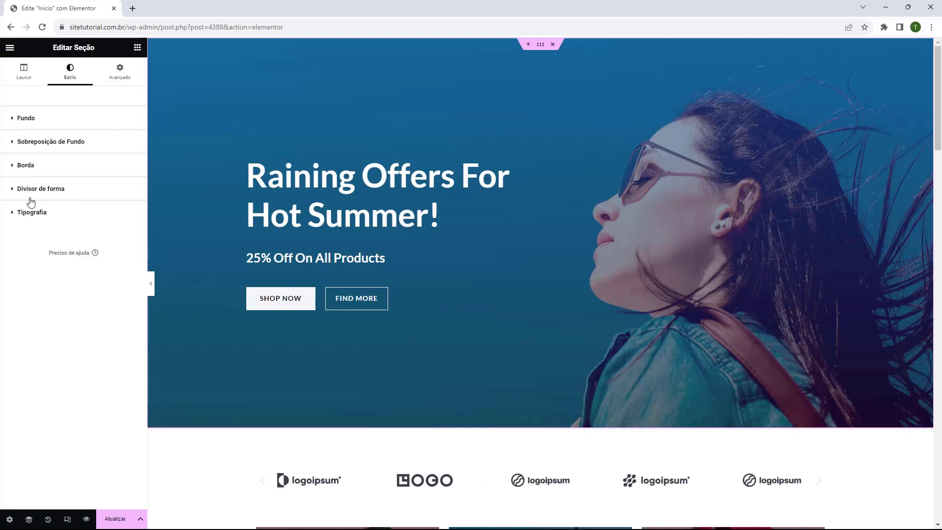
{"action": "left_click", "coordinate": [16, 118]}
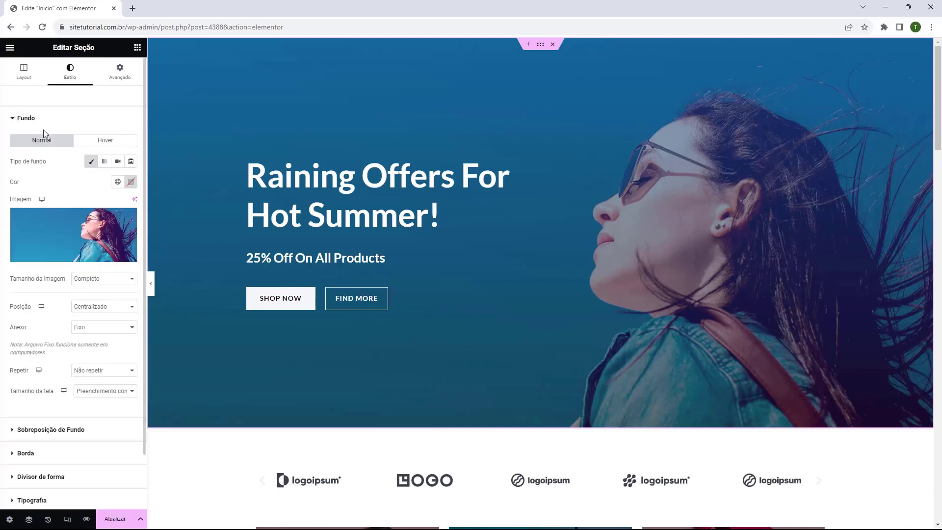
- Set the hero section's top padding and bottom padding to 11% each
{"action": "left_click", "coordinate": [120, 72]}
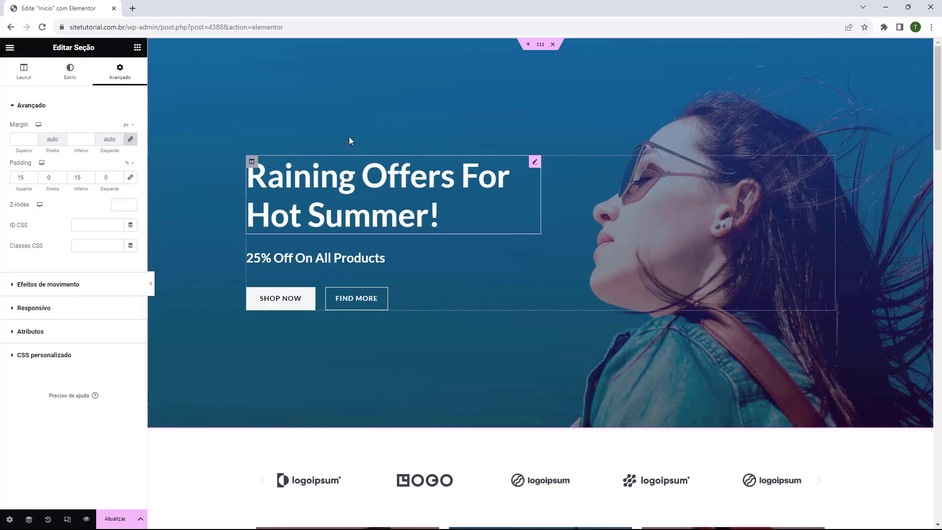
{"action": "left_click", "coordinate": [32, 179]}
{"action": "left_click", "coordinate": [32, 180]}
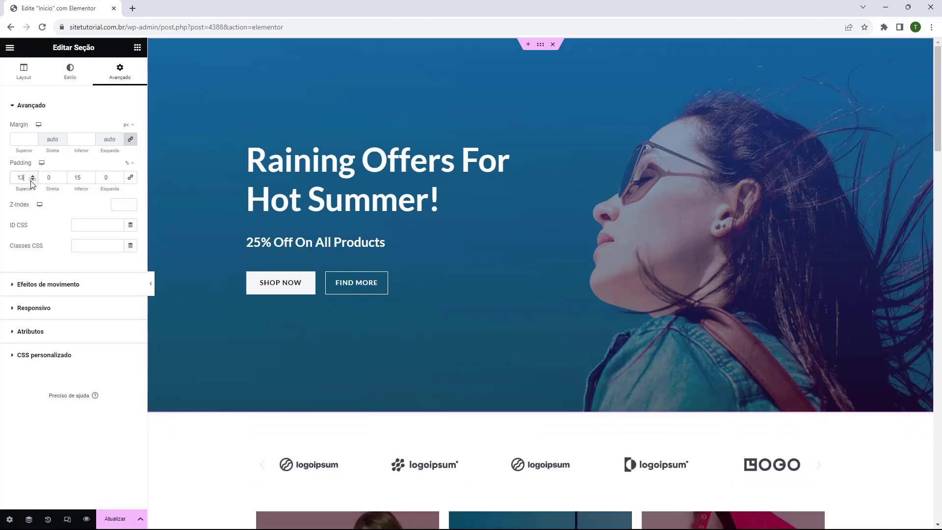
{"action": "left_click", "coordinate": [33, 179]}
{"action": "left_click", "coordinate": [32, 180]}
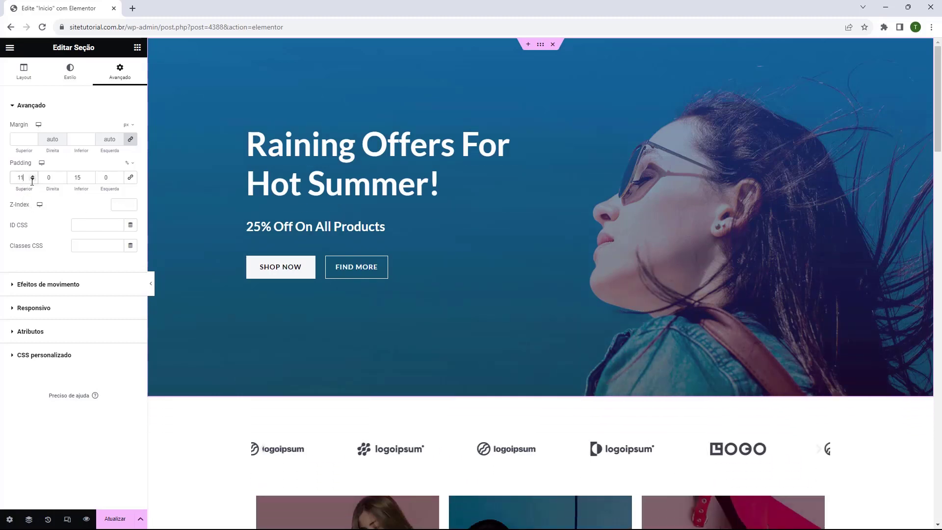
{"action": "left_click", "coordinate": [90, 180]}
{"action": "left_click", "coordinate": [90, 179]}
{"action": "left_click", "coordinate": [90, 180]}
{"action": "left_click", "coordinate": [90, 180]}
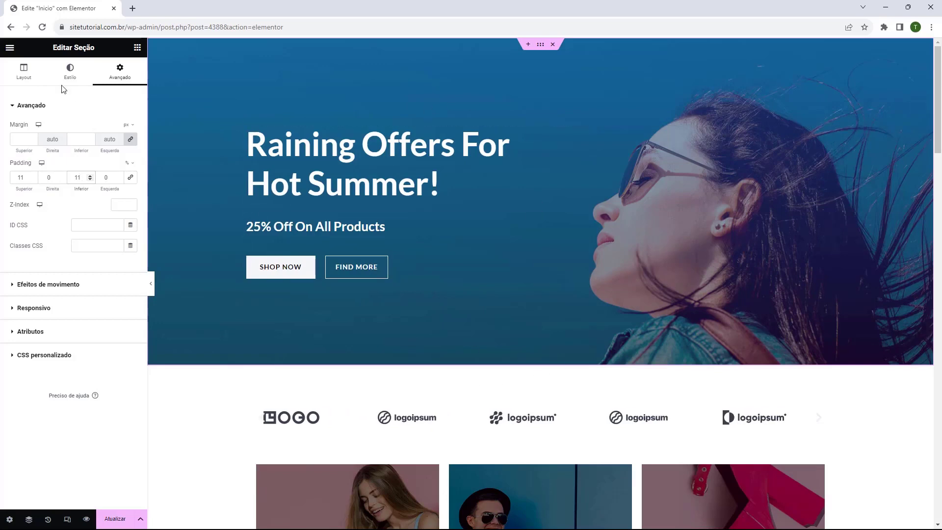
- Replace the hero section's main heading text with "Sitetutorial"
{"action": "left_click", "coordinate": [70, 71]}
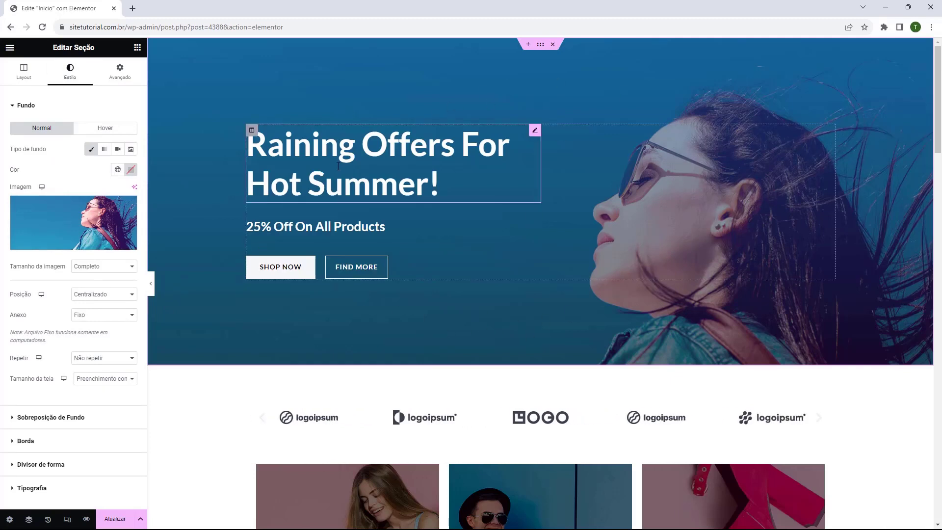
{"action": "left_click", "coordinate": [440, 186]}
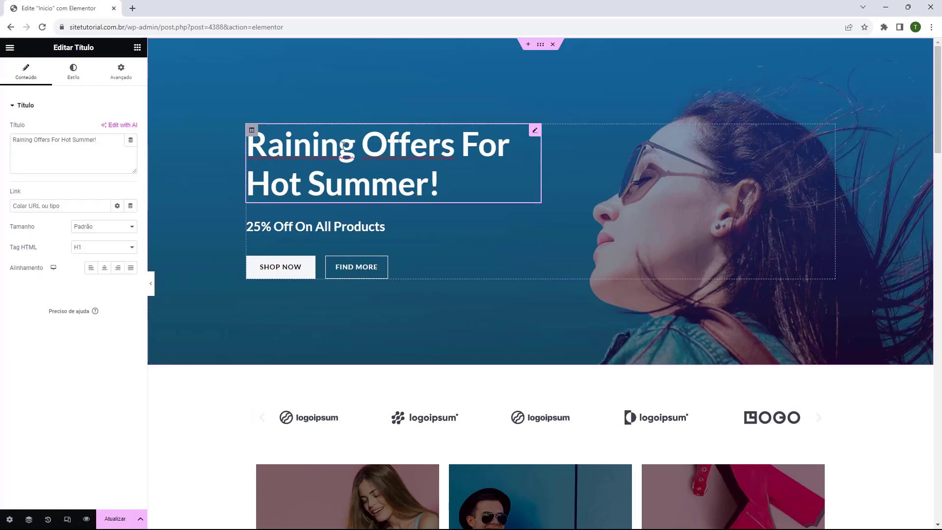
{"action": "triple_click", "coordinate": [341, 164]}
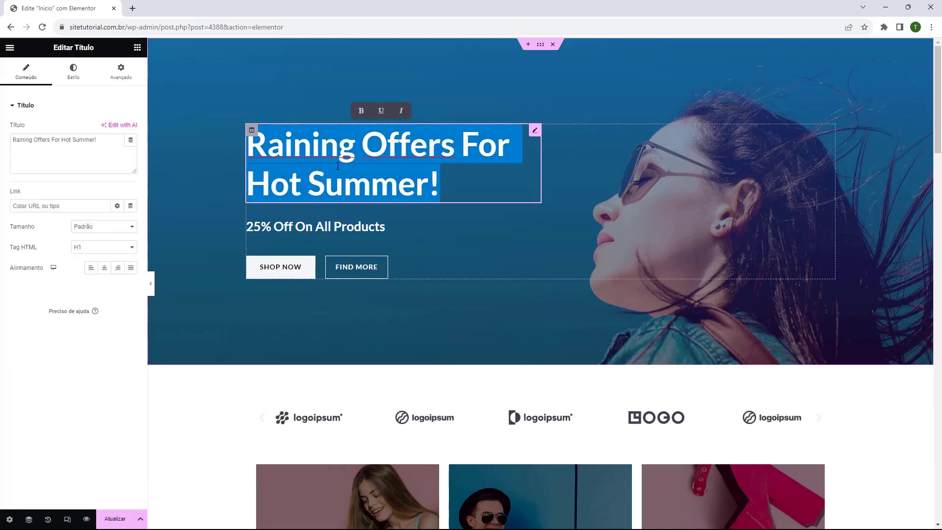
{"action": "left_click", "coordinate": [79, 141]}
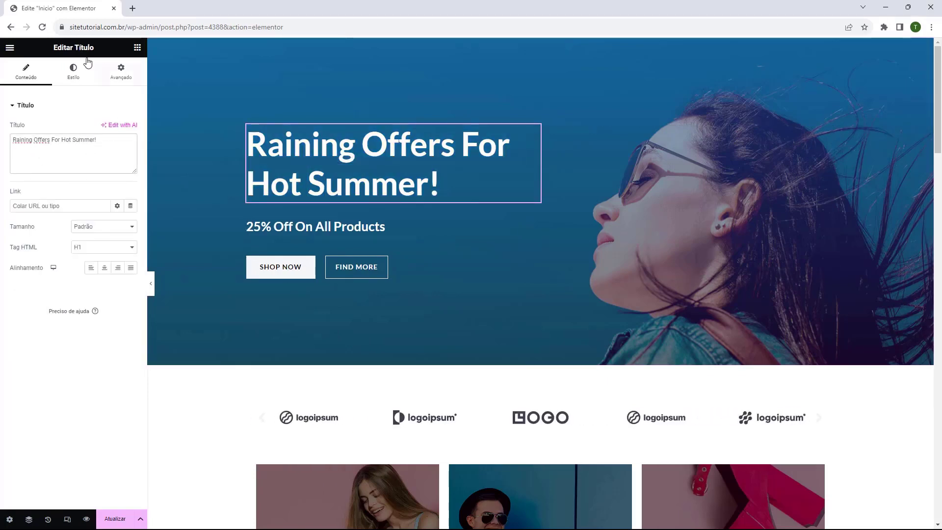
{"action": "triple_click", "coordinate": [58, 148]}
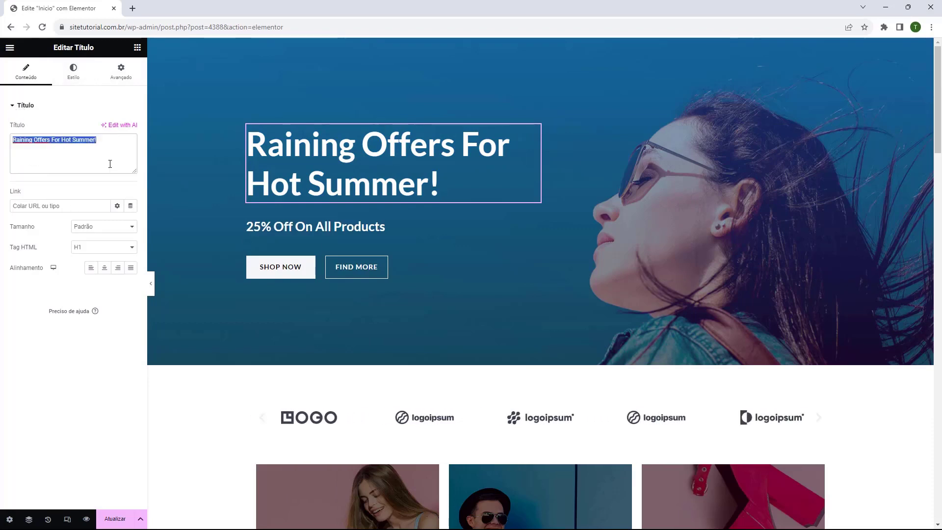
{"action": "key", "text": "BackSpace"}
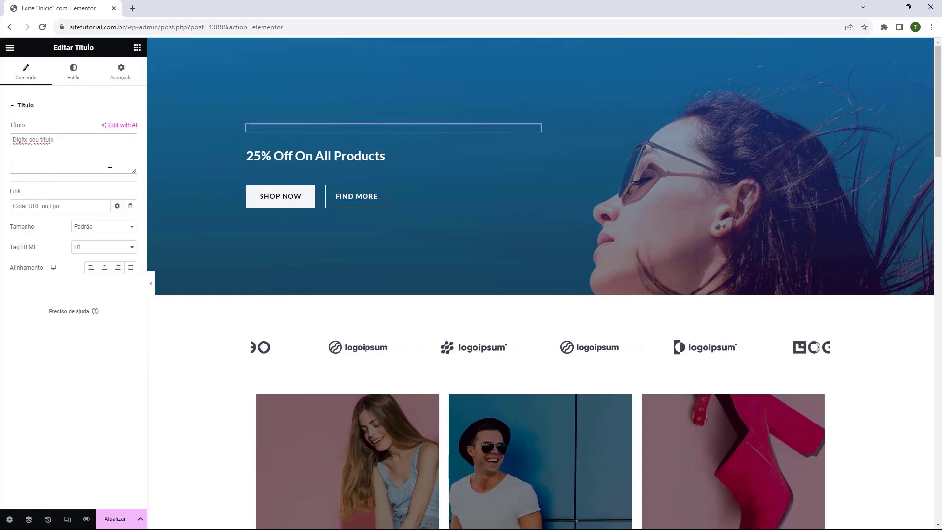
{"action": "type", "text": "Sitetutorial"}
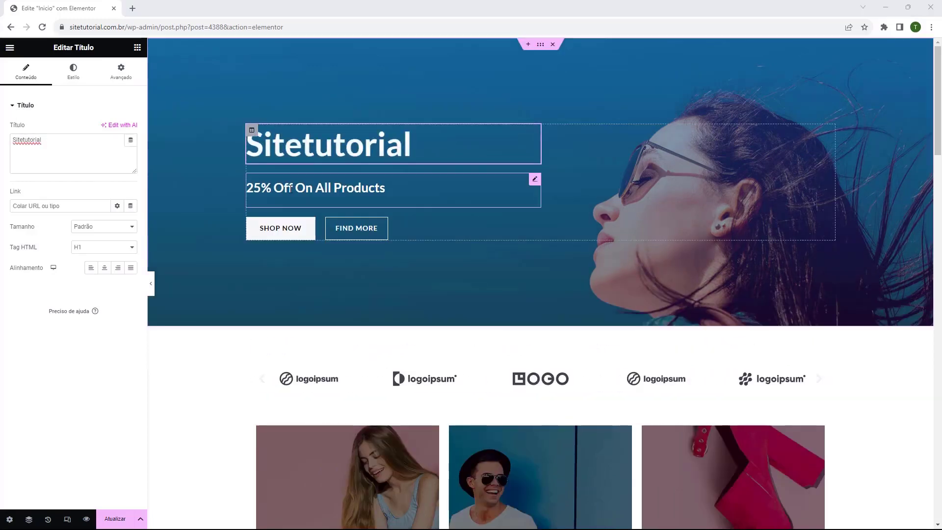
- Replace the hero subtitle below the main heading with "Roupas de qualidade por um preço justo"
{"action": "left_click", "coordinate": [314, 188]}
{"action": "key", "text": "ctrl+a"}
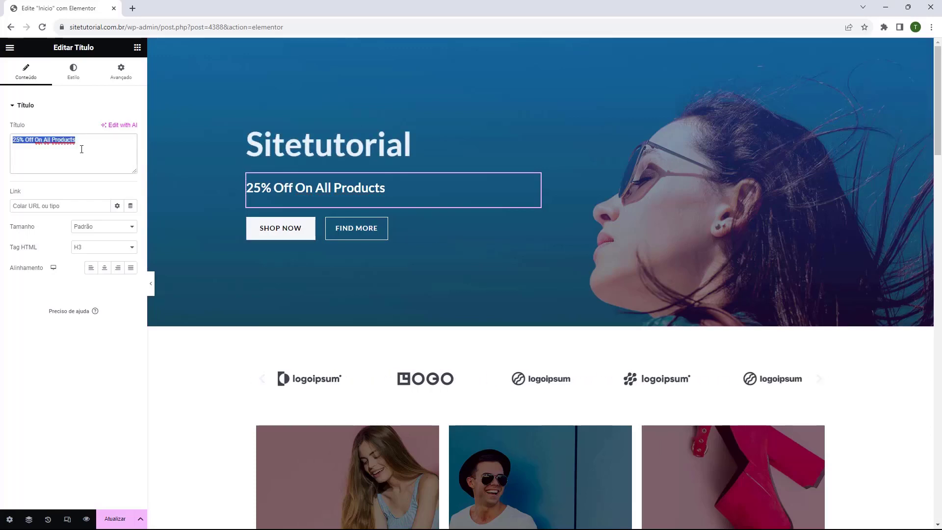
{"action": "key", "text": "BackSpace"}
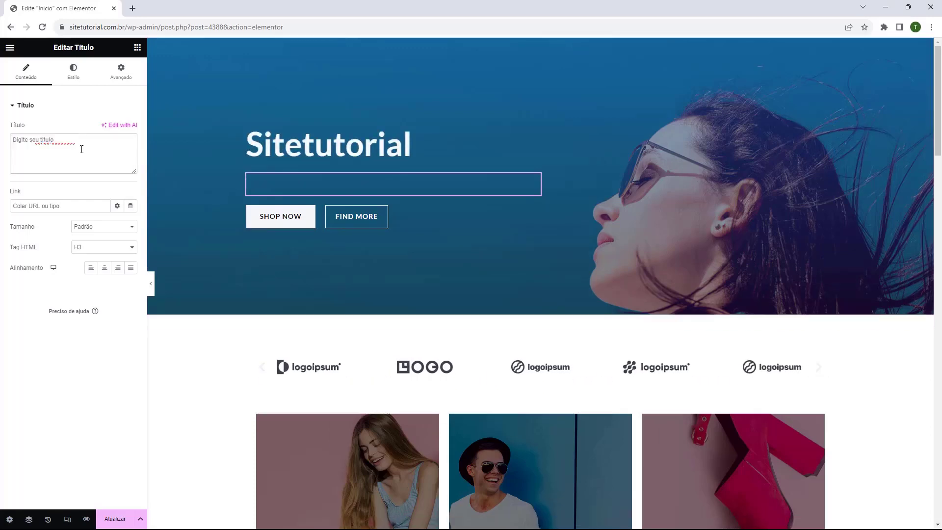
{"action": "type", "text": "Roupas de qualidade por um preço justo"}
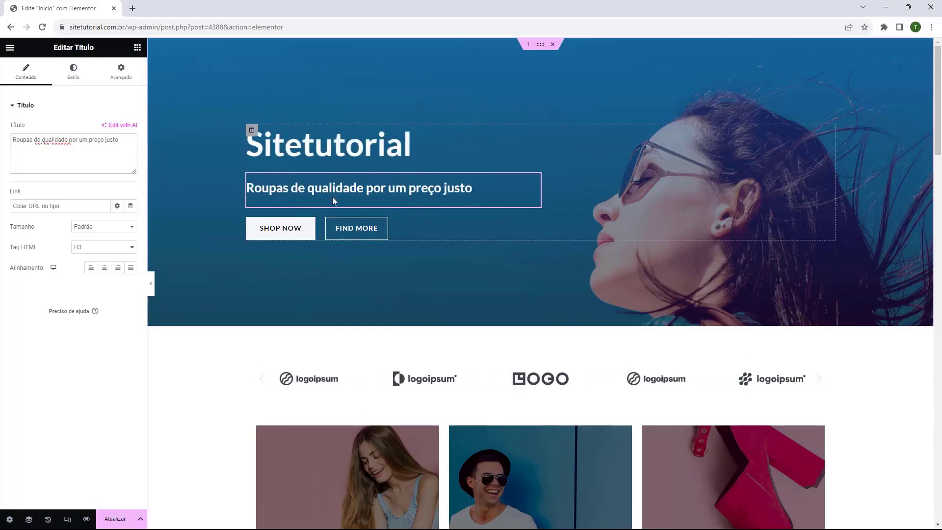
{"action": "left_click", "coordinate": [288, 155]}
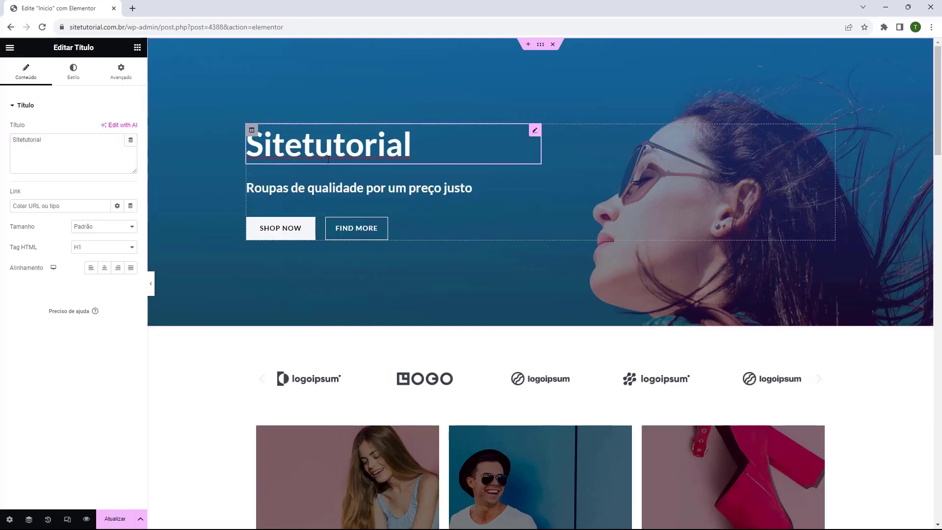
{"action": "left_click", "coordinate": [314, 189]}
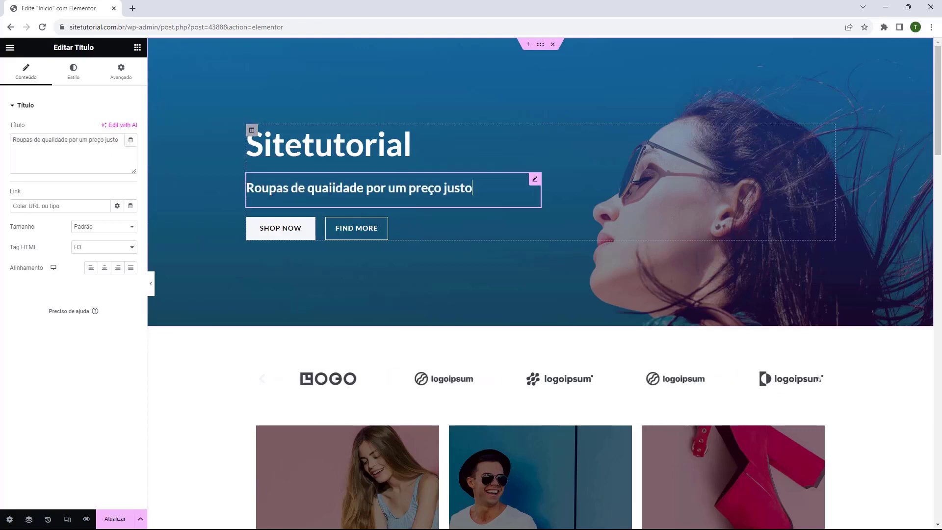
{"action": "left_click", "coordinate": [311, 153]}
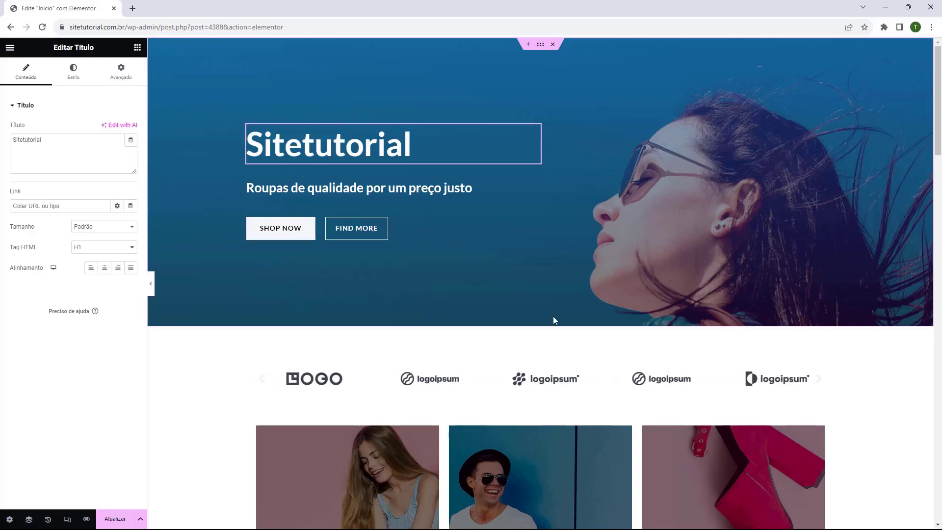
{"action": "scroll", "coordinate": [553, 320], "scroll_direction": "down", "scroll_amount": 8}
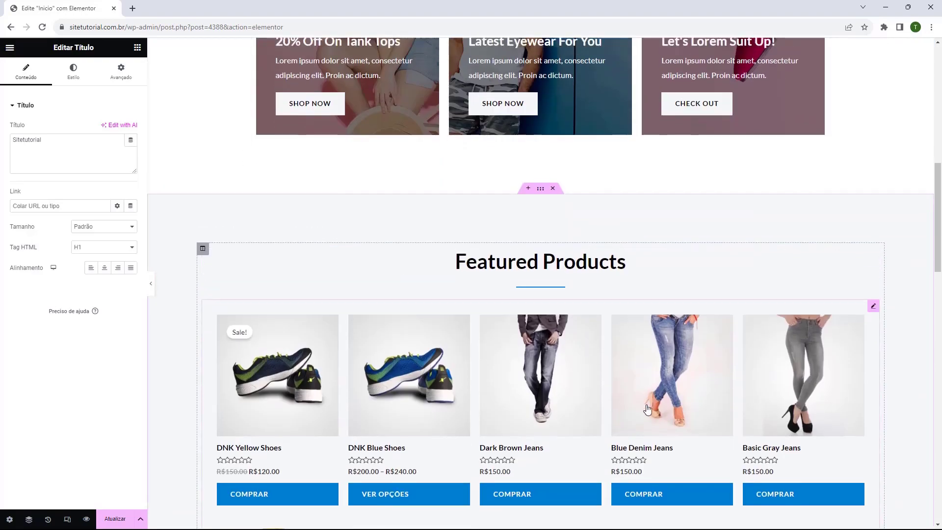
{"action": "scroll", "coordinate": [631, 381], "scroll_direction": "up", "scroll_amount": 8}
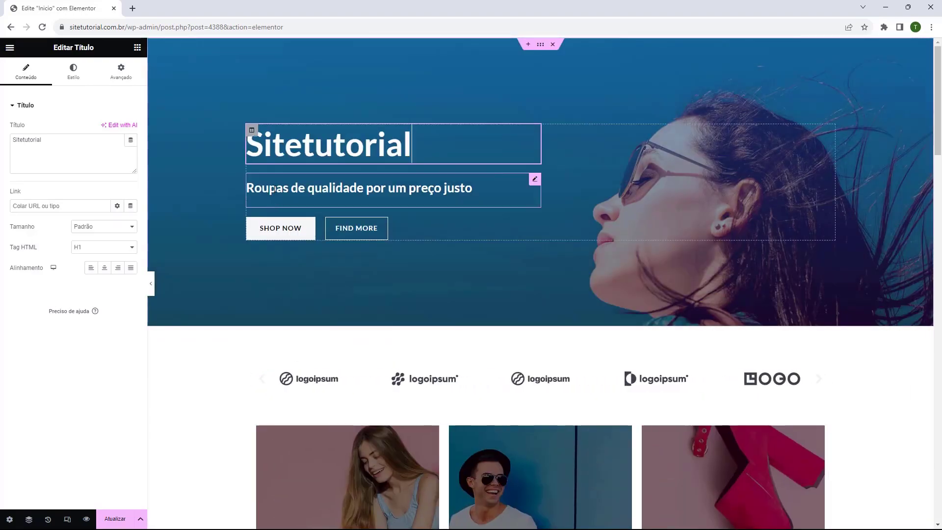
{"action": "left_click", "coordinate": [274, 189]}
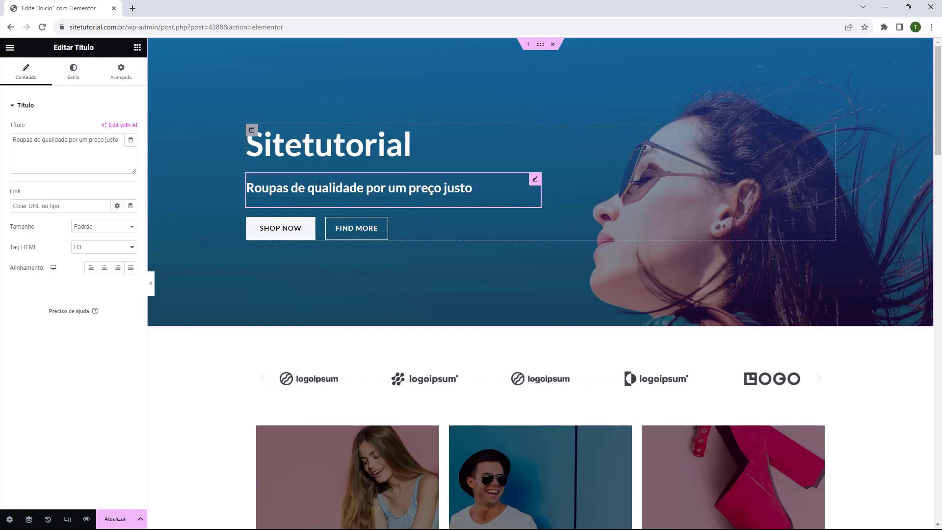
{"action": "left_click", "coordinate": [314, 148]}
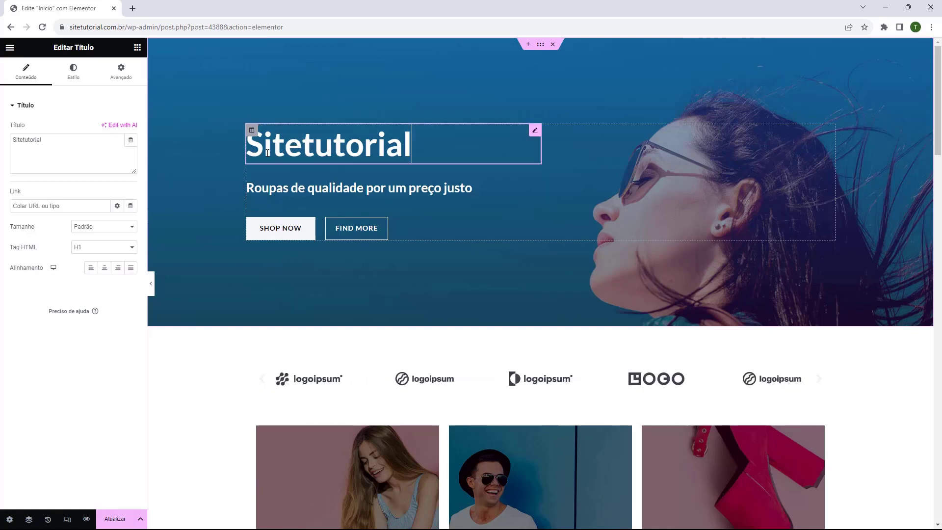
- Open the hero's Shop Now button for editing, try the Informações type and set it back to Padrão
{"action": "left_click", "coordinate": [309, 233]}
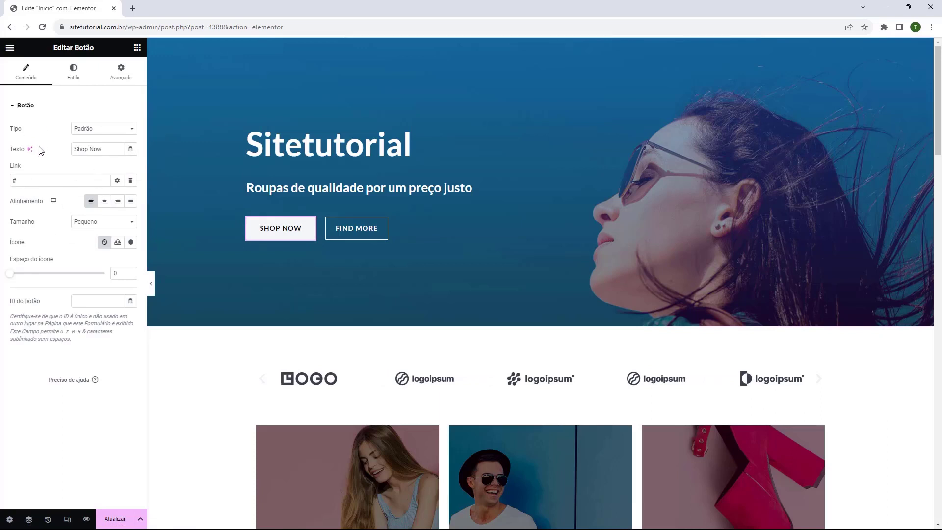
{"action": "left_click_drag", "start_coordinate": [10, 132], "coordinate": [31, 131]}
{"action": "left_click", "coordinate": [85, 131]}
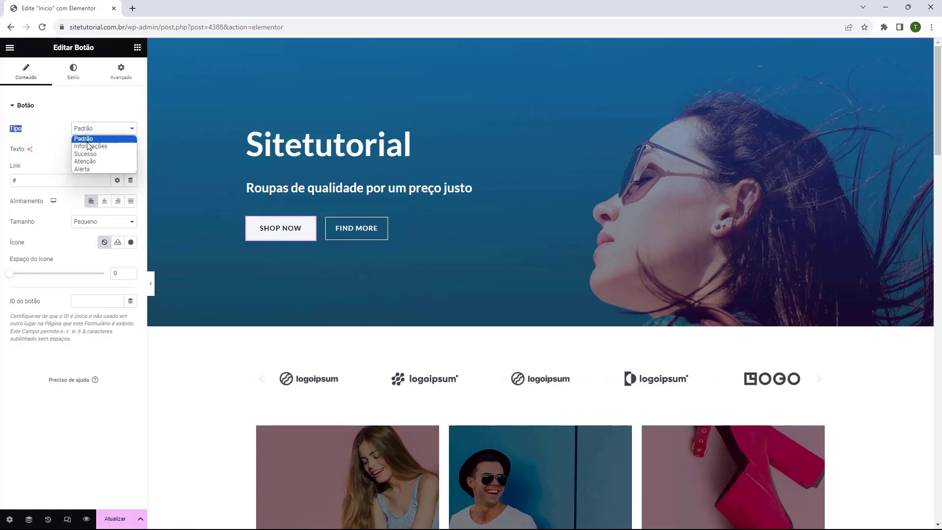
{"action": "left_click", "coordinate": [89, 147]}
{"action": "left_click", "coordinate": [90, 133]}
{"action": "left_click", "coordinate": [91, 139]}
{"action": "triple_click", "coordinate": [94, 150]}
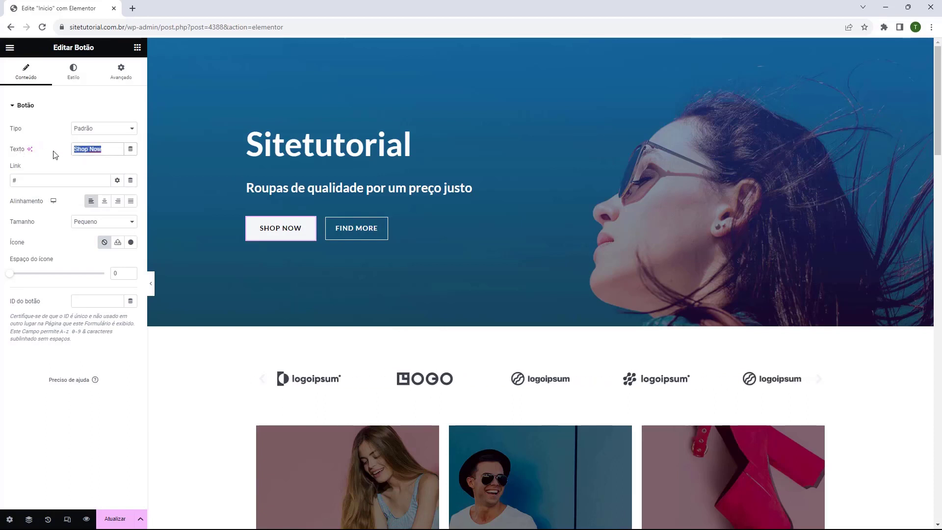
{"action": "type", "text": "Saiba Mais"}
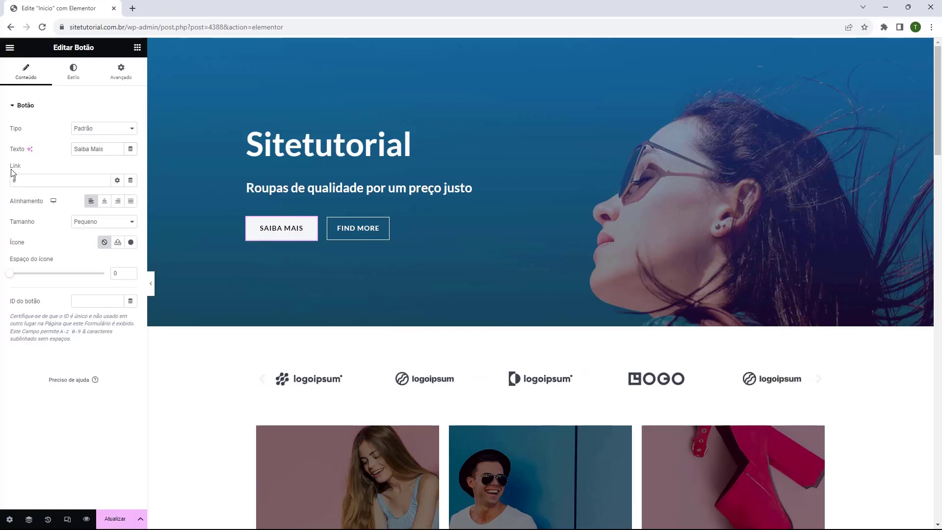
{"action": "double_click", "coordinate": [22, 181]}
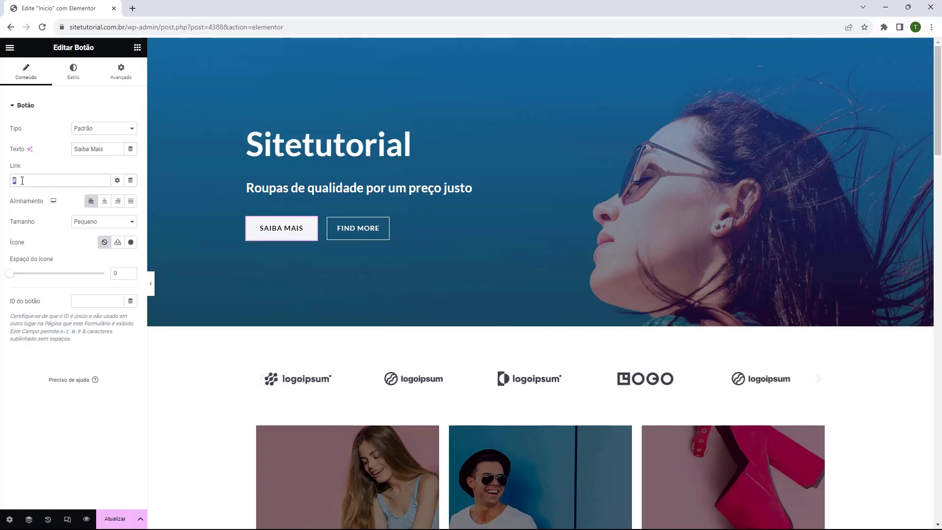
{"action": "type", "text": "https:"}
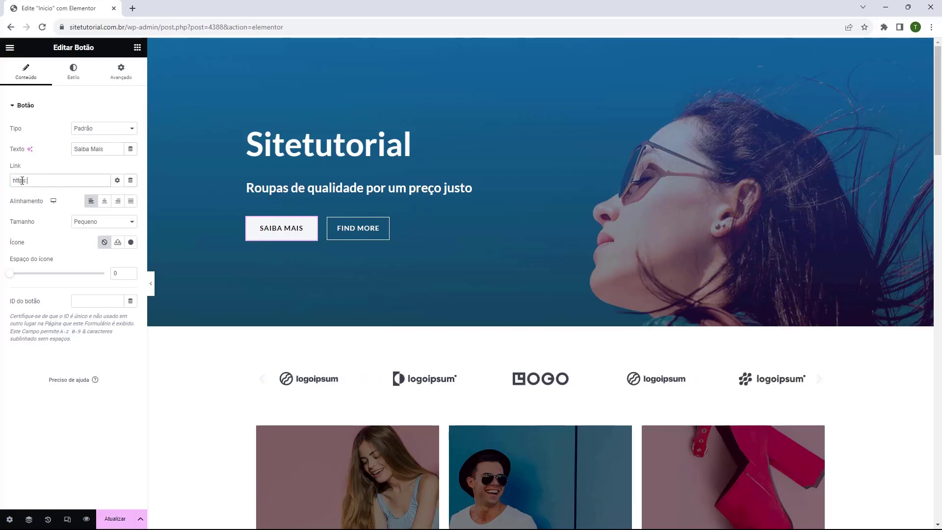
{"action": "type", "text": "//s"}
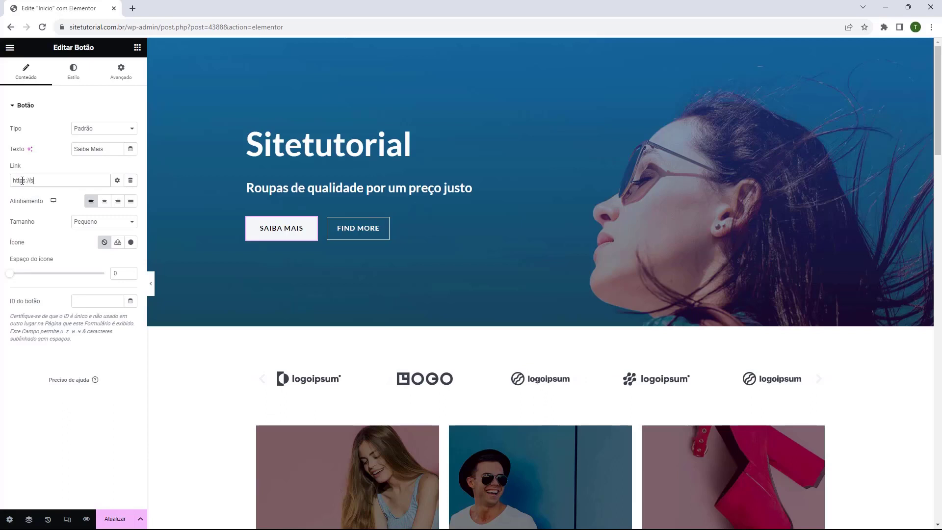
{"action": "type", "text": "itetutorial.com.br/loja"}
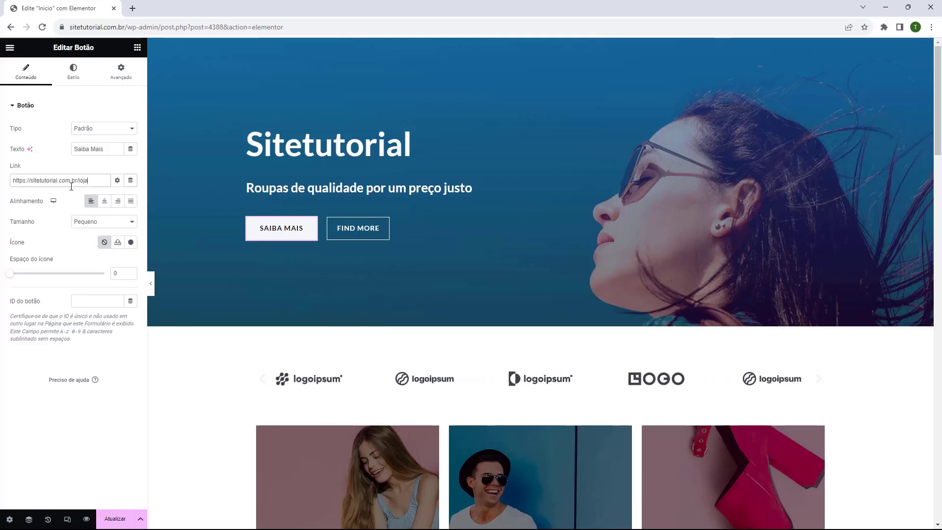
- Delete the hero's Find More button and the logo image carousel below the hero section
{"action": "left_click", "coordinate": [340, 236]}
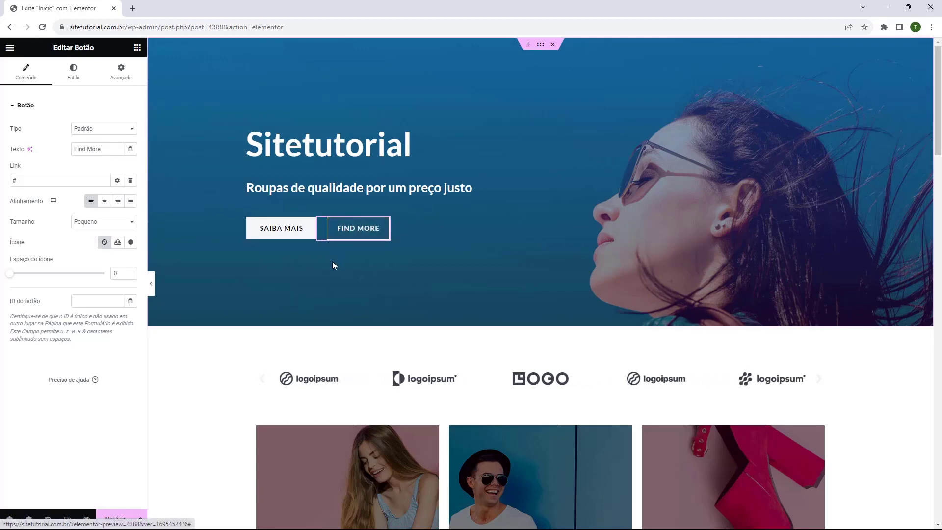
{"action": "key", "text": "Delete"}
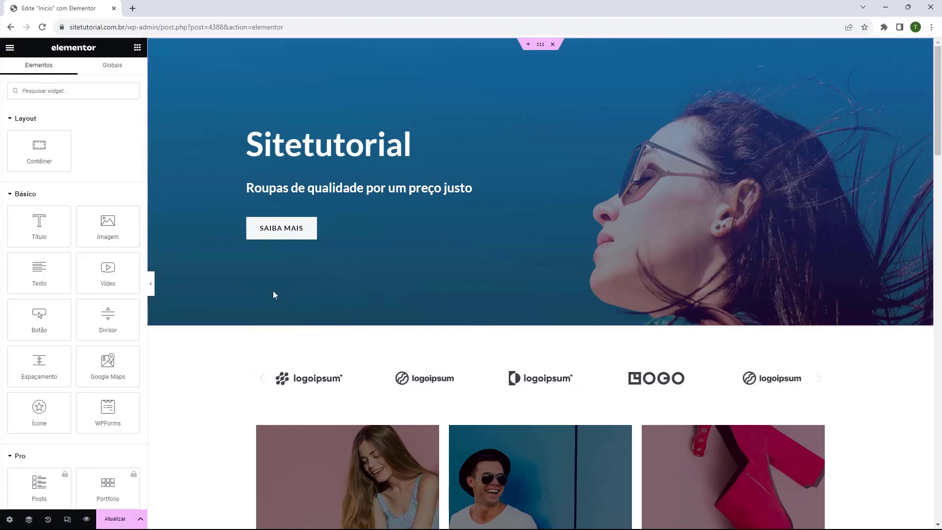
{"action": "scroll", "coordinate": [273, 295], "scroll_direction": "down", "scroll_amount": 5}
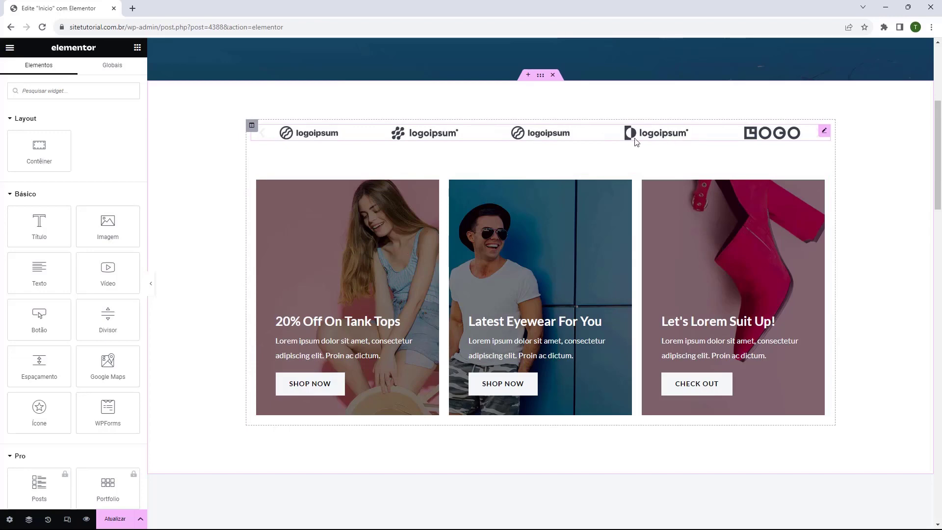
{"action": "left_click", "coordinate": [527, 138]}
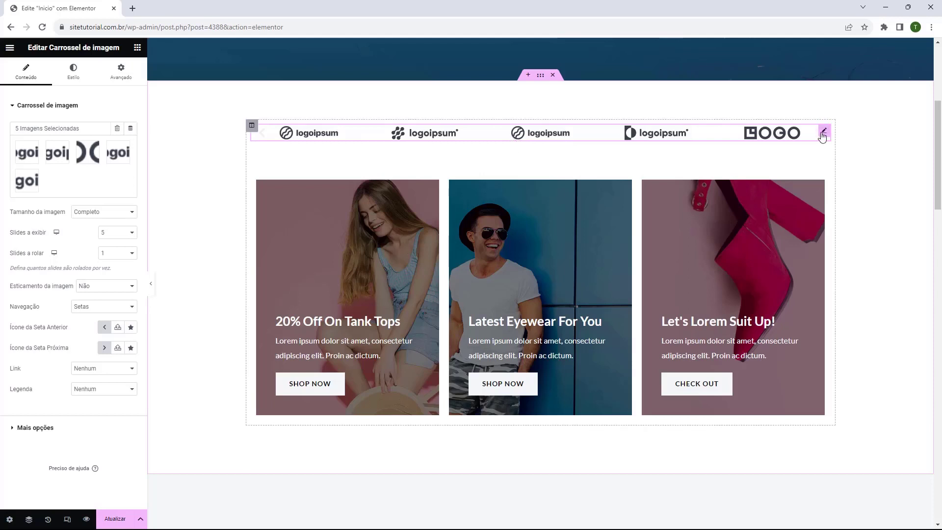
{"action": "key", "text": "Delete"}
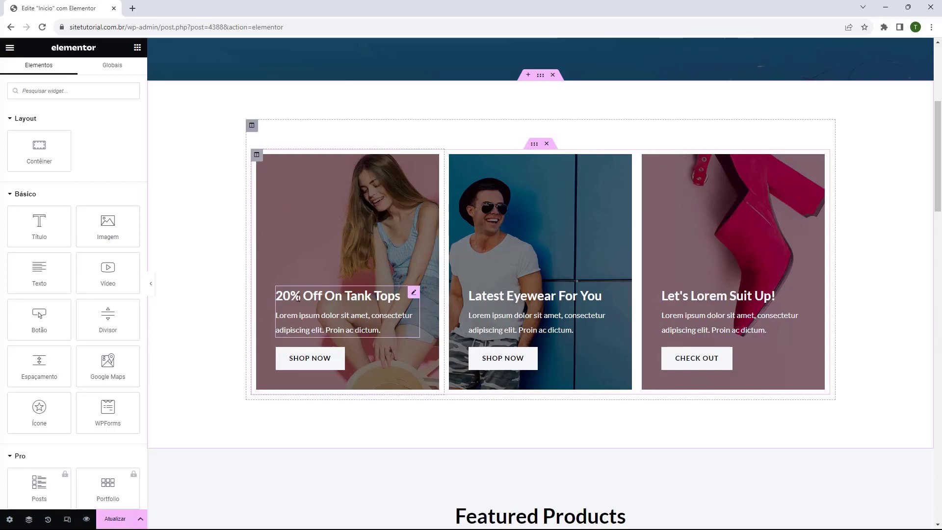
- Examine the settings of the first promotional card's image box, Shop Now button and column, including the column's style options
{"action": "left_click", "coordinate": [299, 298]}
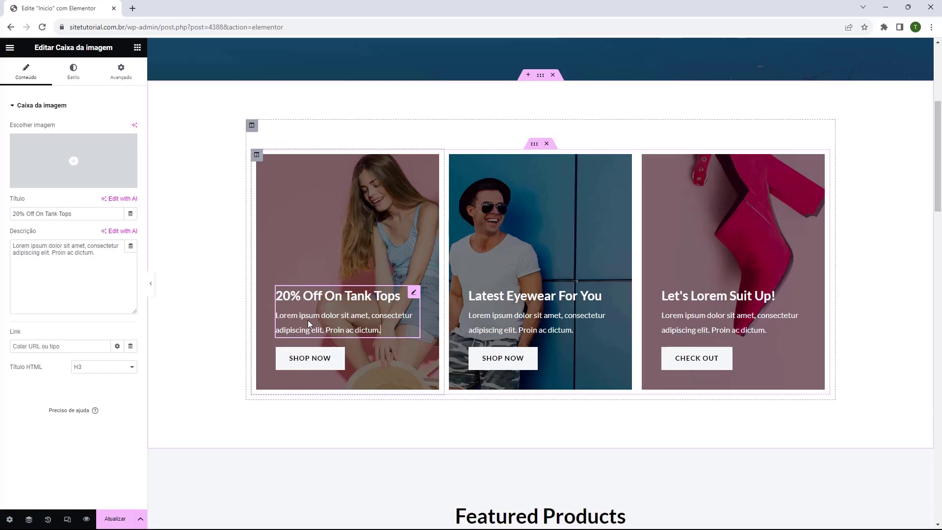
{"action": "left_click", "coordinate": [309, 358]}
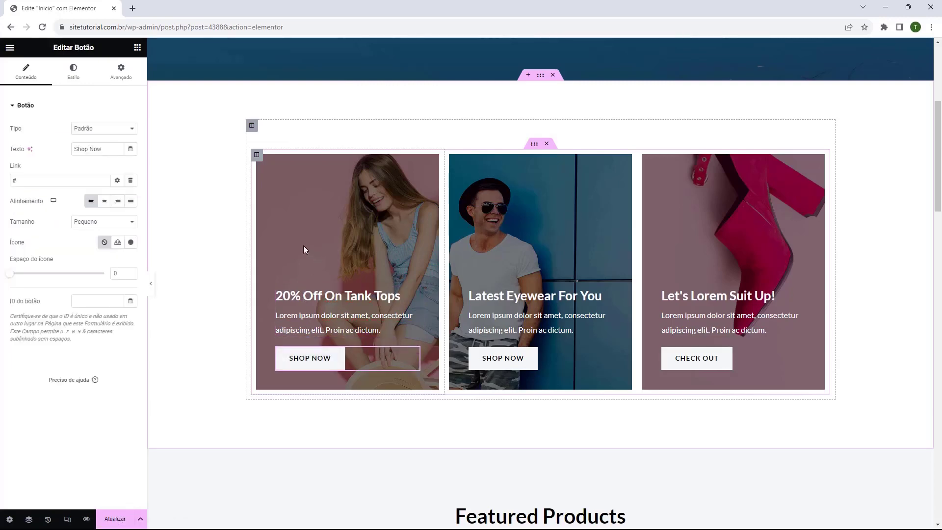
{"action": "scroll", "coordinate": [295, 211], "scroll_direction": "up", "scroll_amount": 5}
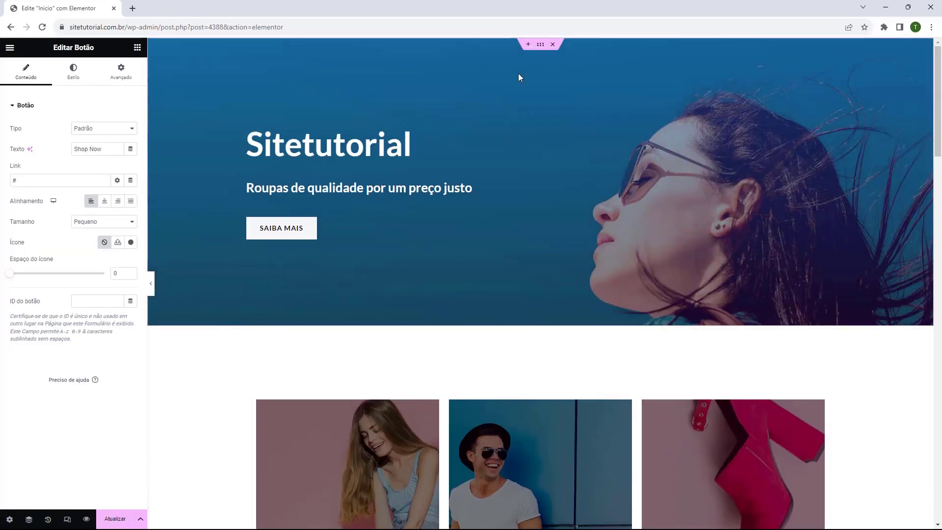
{"action": "scroll", "coordinate": [460, 143], "scroll_direction": "down", "scroll_amount": 4}
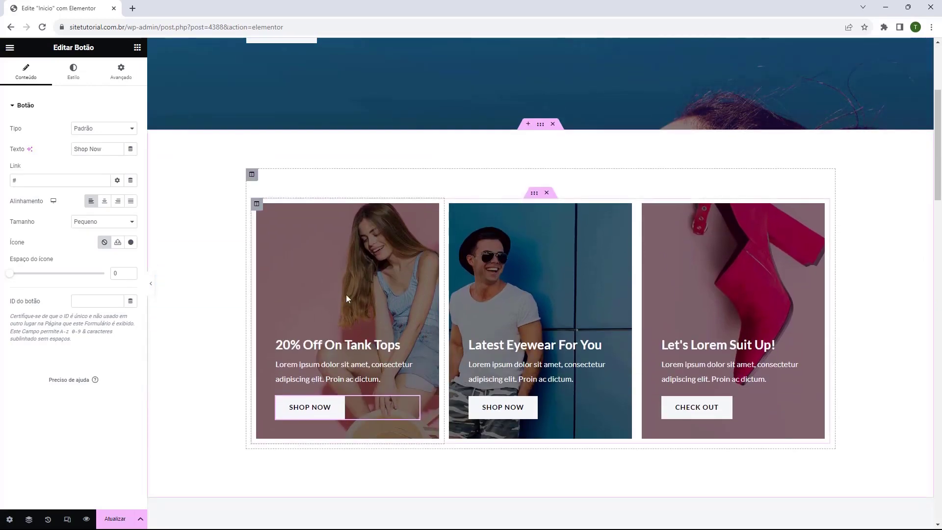
{"action": "left_click", "coordinate": [256, 205]}
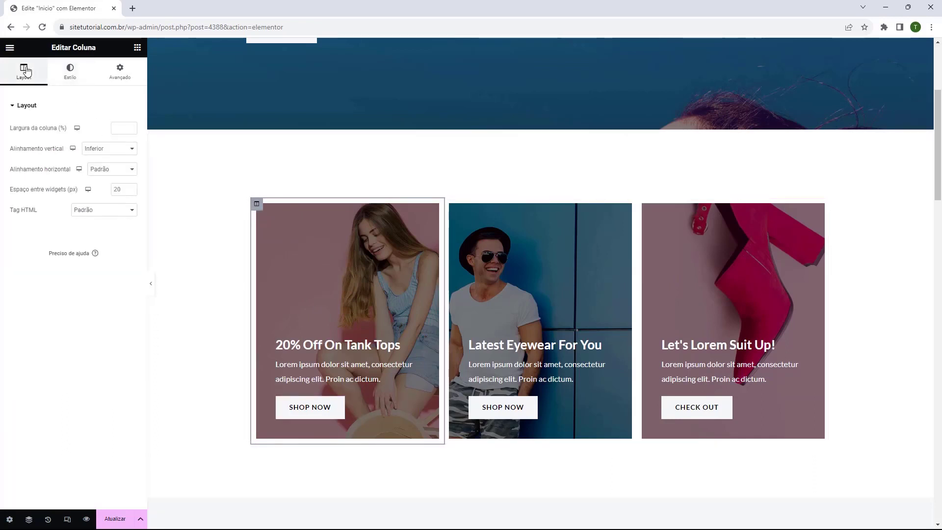
{"action": "left_click", "coordinate": [70, 74]}
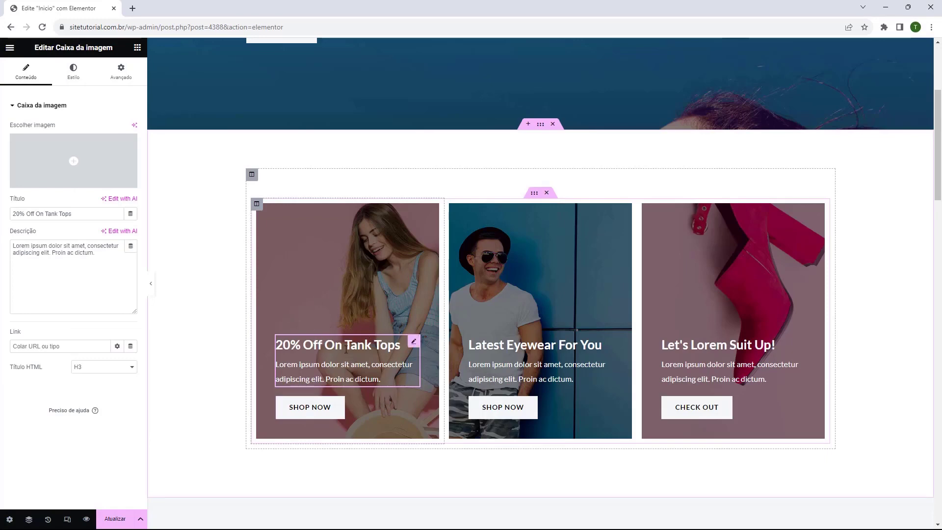
- Set the first promotional card's title to "Moda Feminina"
{"action": "double_click", "coordinate": [359, 345]}
{"action": "triple_click", "coordinate": [62, 214]}
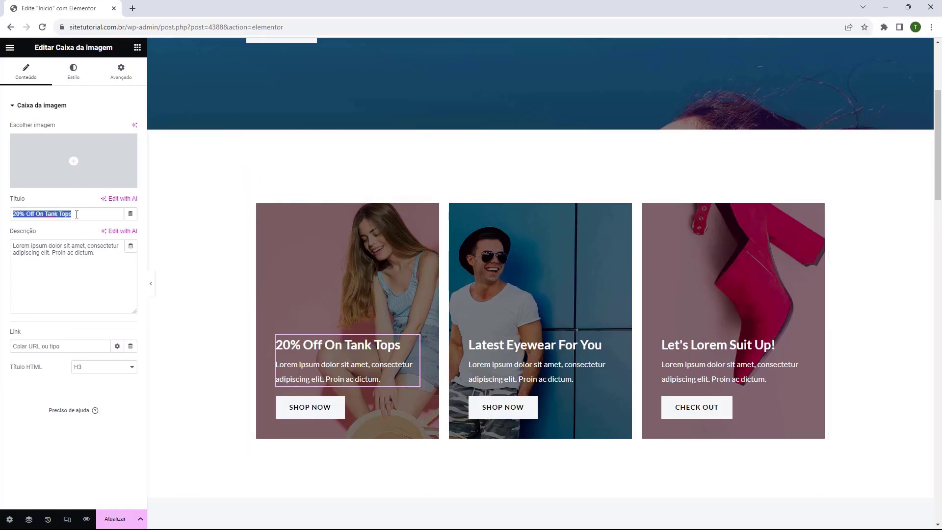
{"action": "type", "text": "Moda Feminina"}
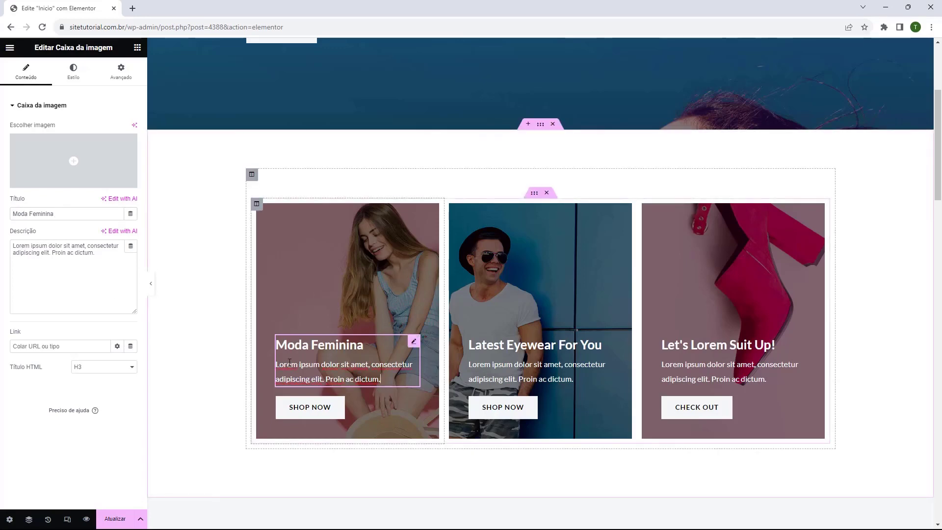
- Center the Moda Feminina card's button and change its text to "acessar"
{"action": "left_click", "coordinate": [340, 417]}
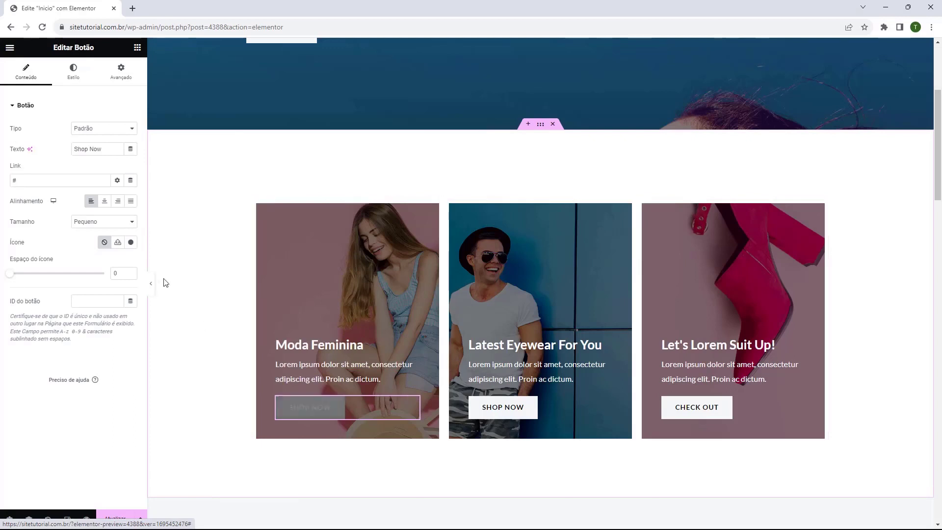
{"action": "left_click", "coordinate": [105, 202]}
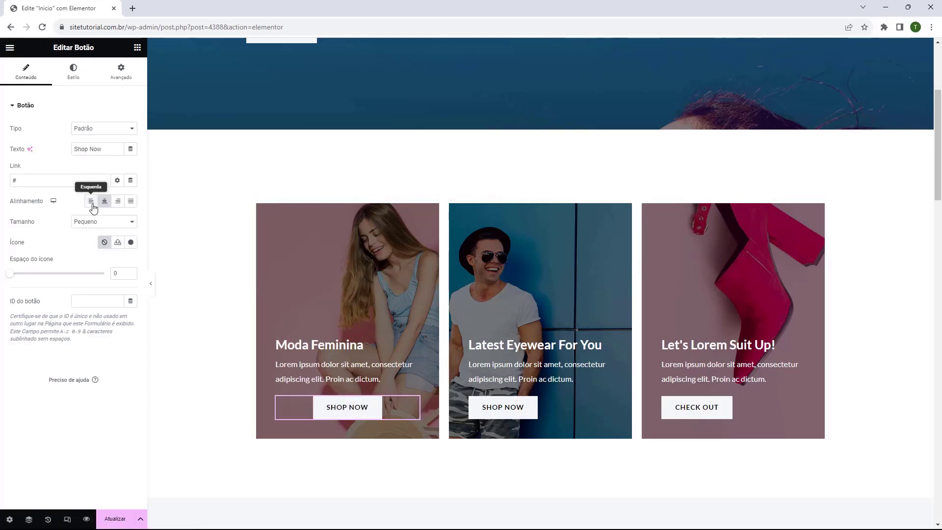
{"action": "left_click", "coordinate": [92, 202]}
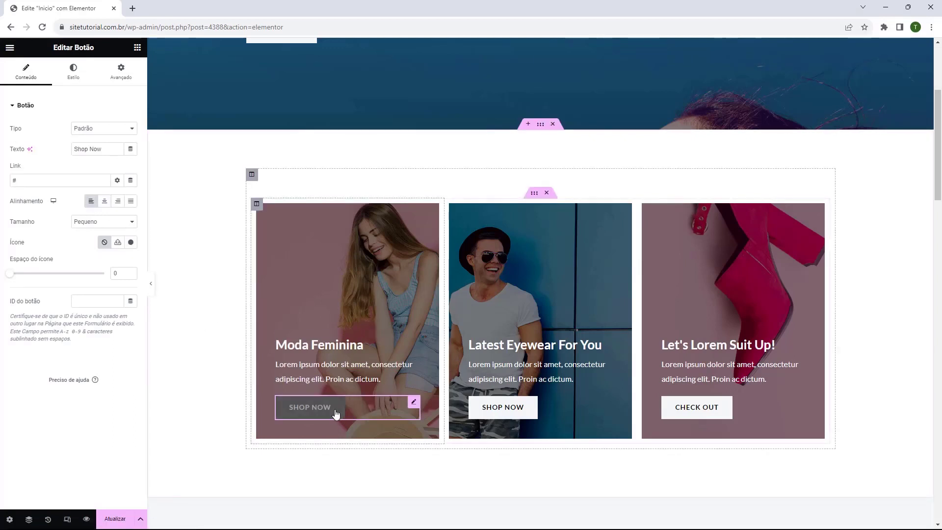
{"action": "left_click", "coordinate": [104, 202]}
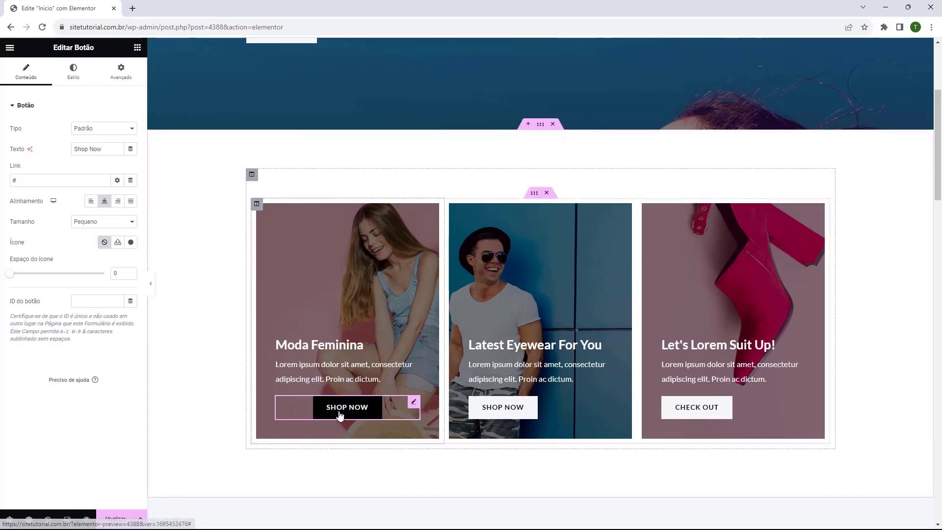
{"action": "triple_click", "coordinate": [102, 149]}
{"action": "scroll", "coordinate": [235, 291], "scroll_direction": "up", "scroll_amount": 2}
{"action": "type", "text": "acessar"}
{"action": "scroll", "coordinate": [295, 339], "scroll_direction": "down", "scroll_amount": 3}
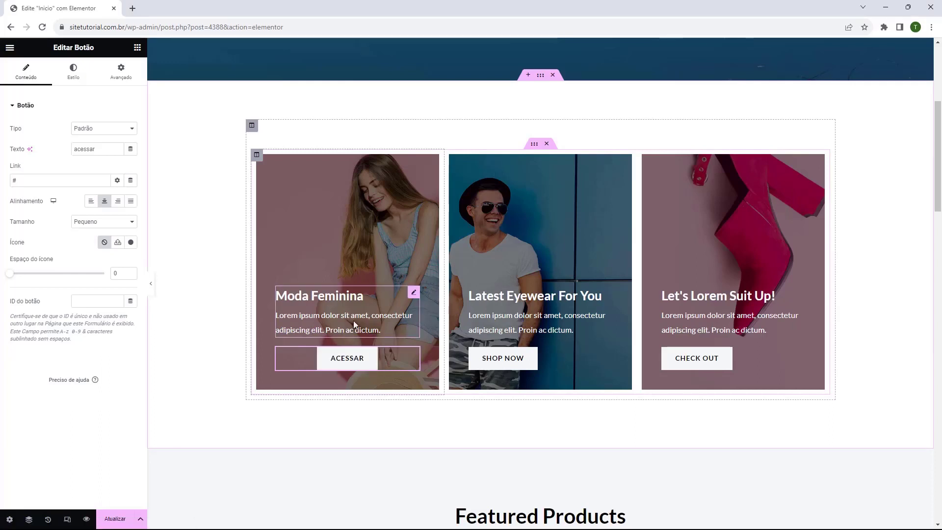
- Set the second promotional card's title to "Moda Masculina" and center its button with the text "acessar"
{"action": "left_click", "coordinate": [505, 322]}
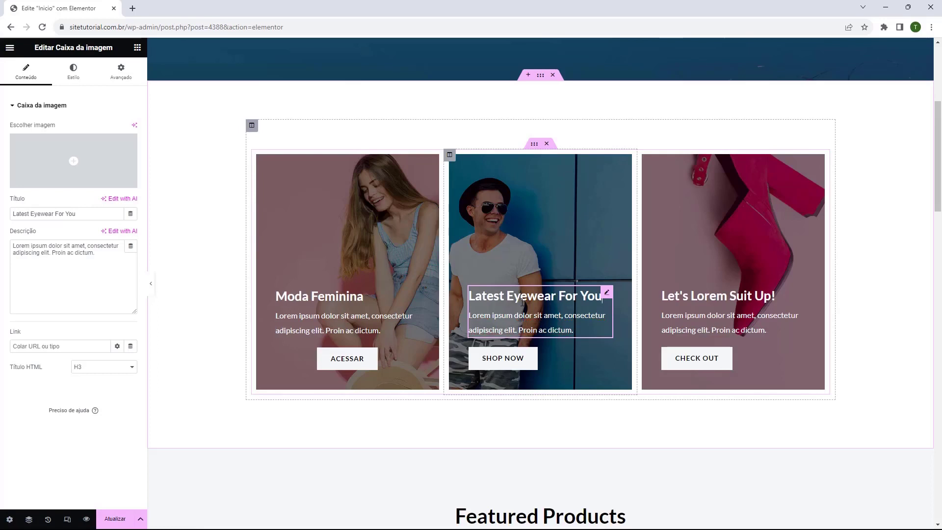
{"action": "triple_click", "coordinate": [523, 300]}
{"action": "triple_click", "coordinate": [54, 212]}
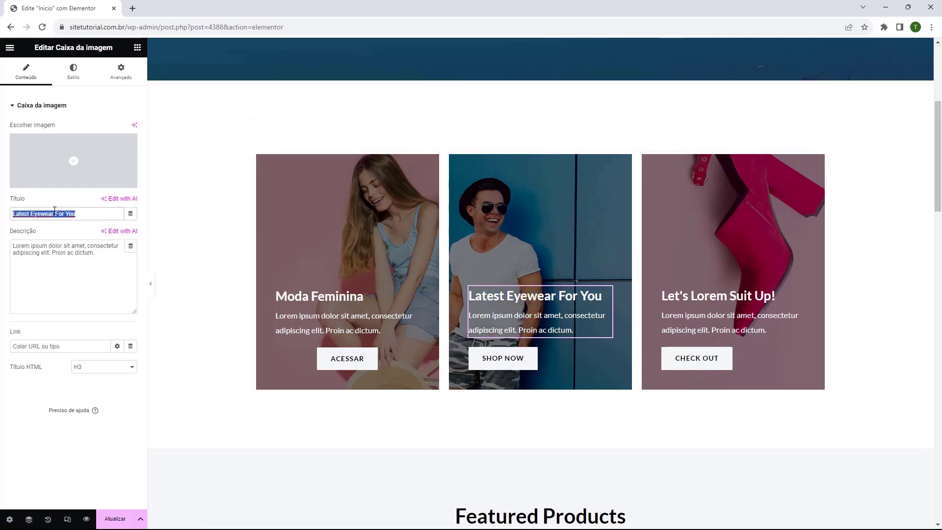
{"action": "type", "text": "Mo"}
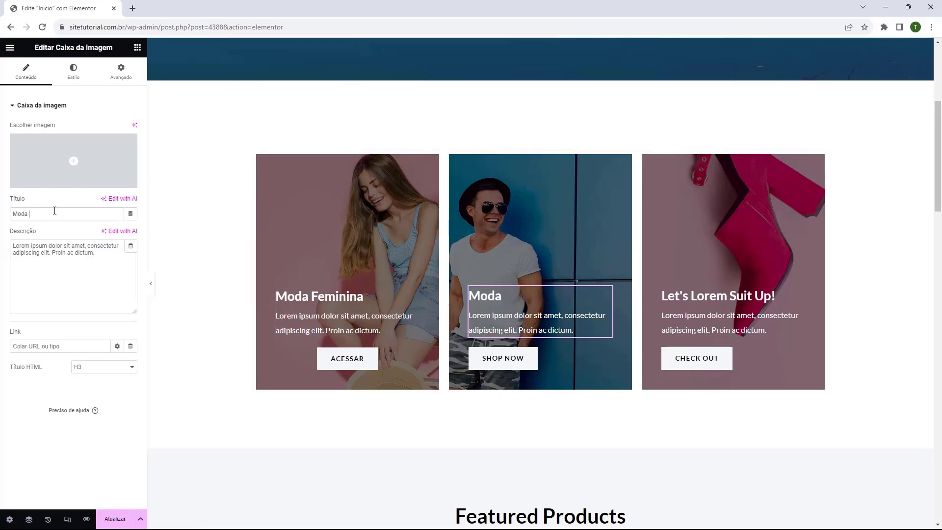
{"action": "type", "text": "da"}
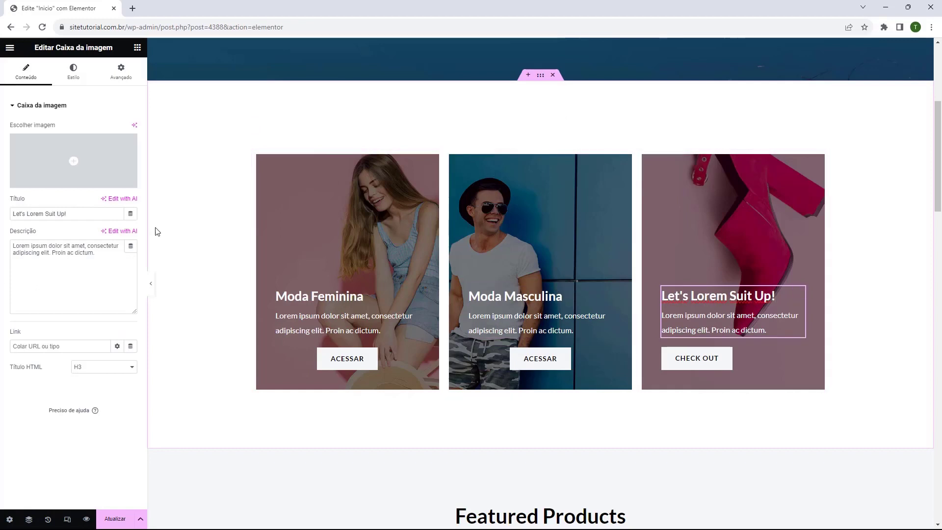
- Set the third promotional card's title to "Acessórios" and center its button with the text "acessar"
{"action": "triple_click", "coordinate": [90, 214]}
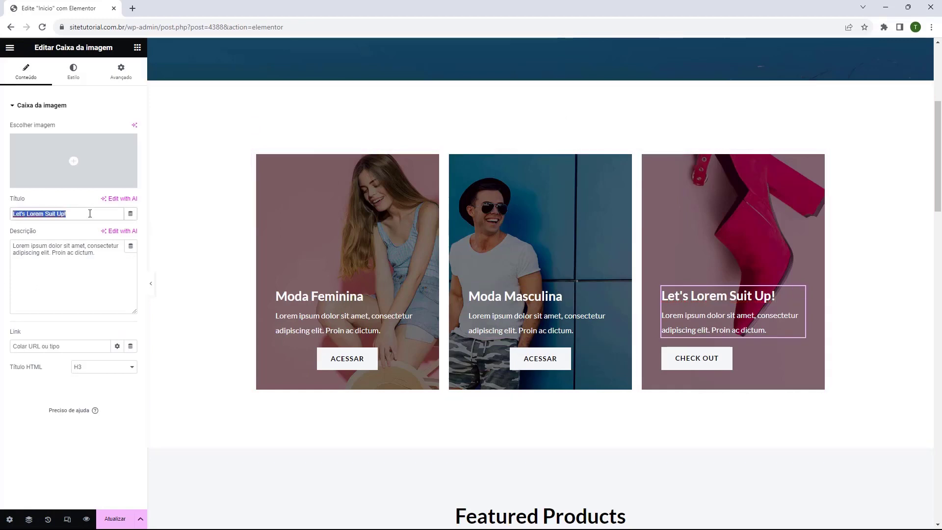
{"action": "type", "text": "Acessórios"}
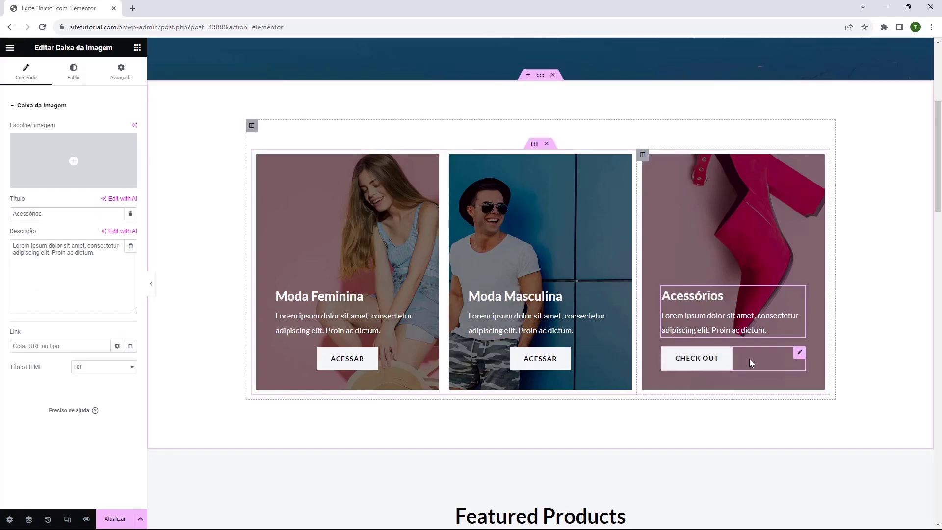
{"action": "left_click", "coordinate": [750, 362]}
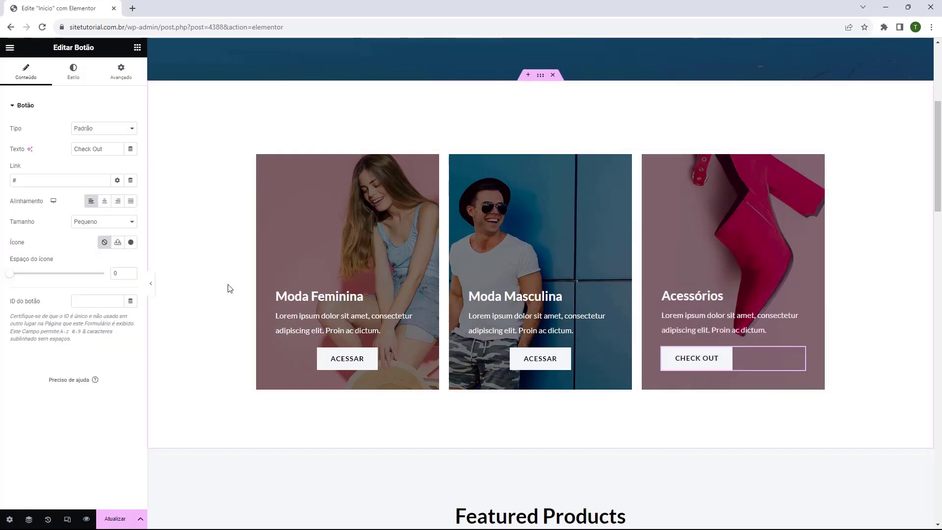
{"action": "left_click", "coordinate": [105, 201]}
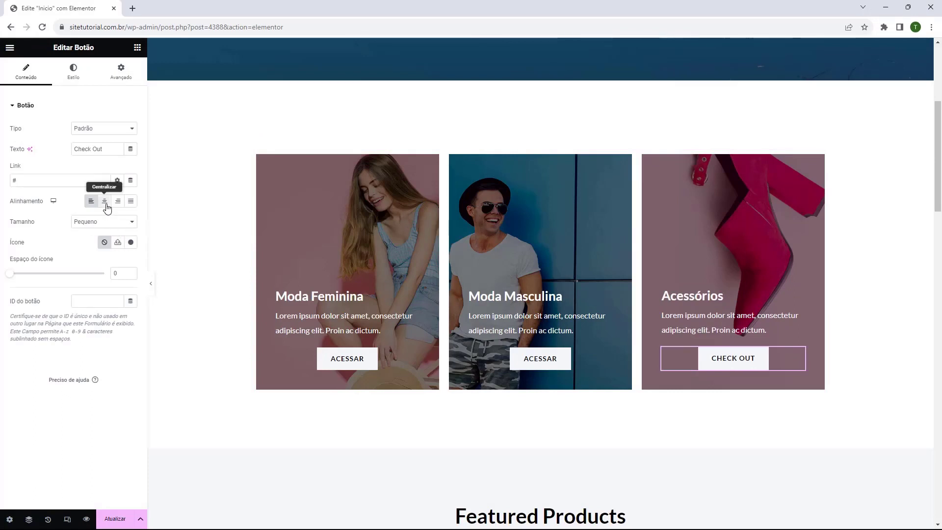
{"action": "triple_click", "coordinate": [102, 149]}
{"action": "type", "text": "acessar"}
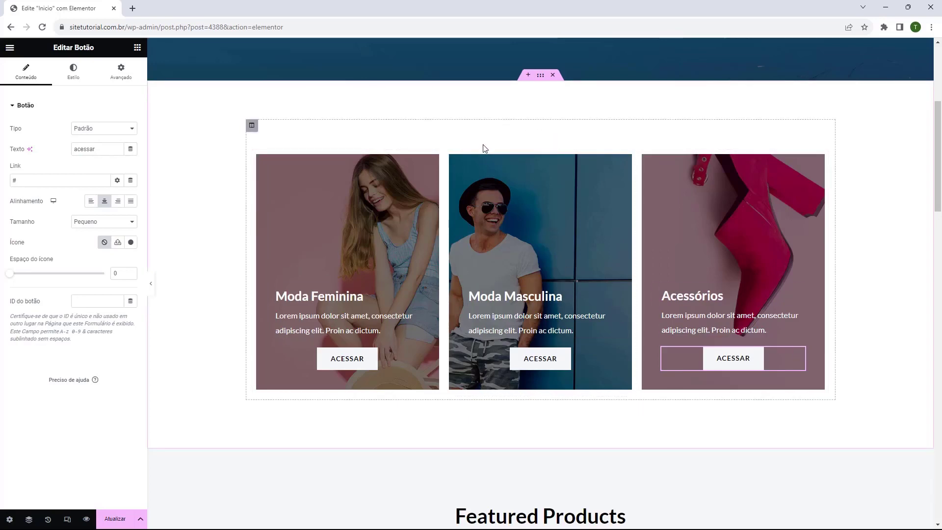
- Set the padding of the outer column around the three cards to 0 px and its top margin to -50 px
{"action": "scroll", "coordinate": [459, 250], "scroll_direction": "down", "scroll_amount": 3}
{"action": "scroll", "coordinate": [494, 316], "scroll_direction": "up", "scroll_amount": 3}
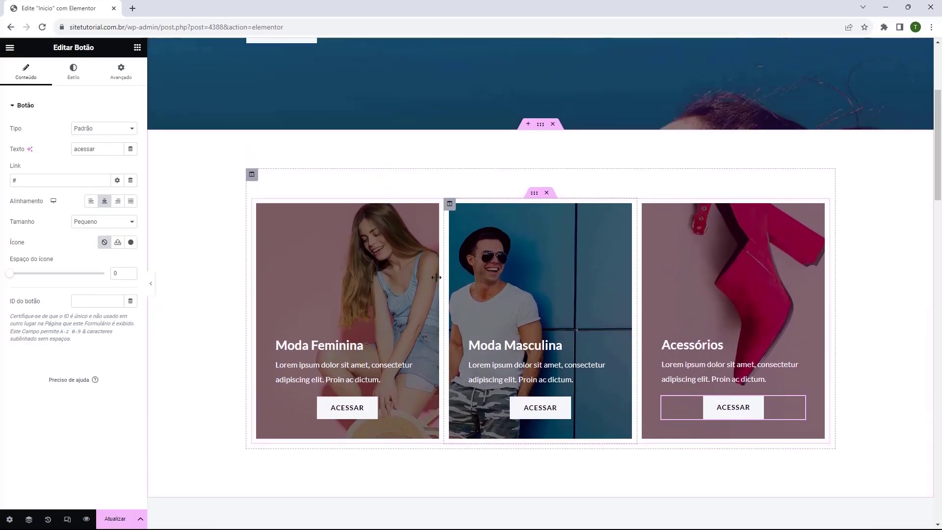
{"action": "scroll", "coordinate": [393, 210], "scroll_direction": "up", "scroll_amount": 3}
{"action": "scroll", "coordinate": [404, 231], "scroll_direction": "up", "scroll_amount": 2}
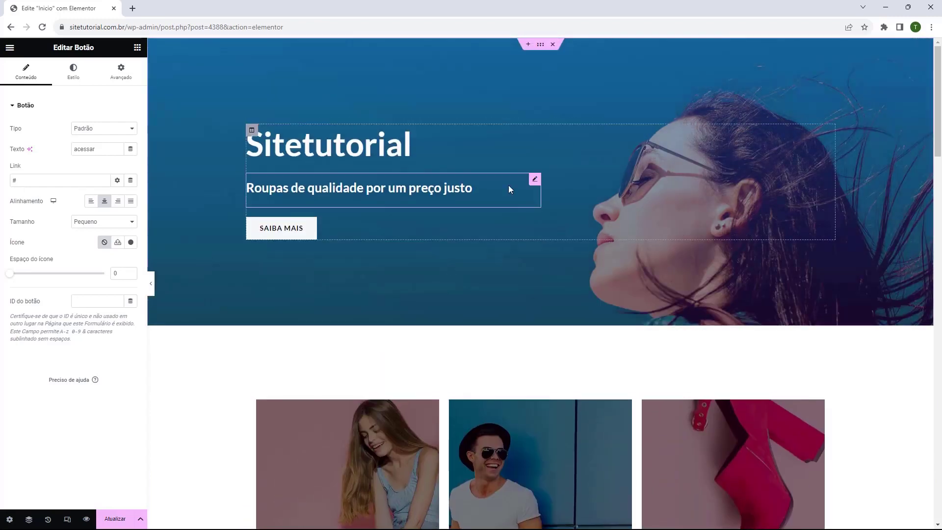
{"action": "scroll", "coordinate": [508, 187], "scroll_direction": "down", "scroll_amount": 4}
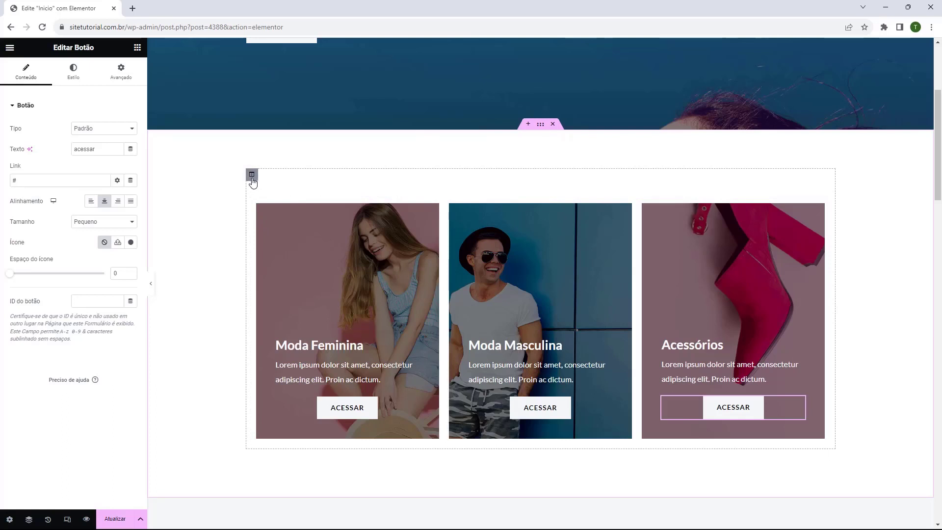
{"action": "left_click", "coordinate": [252, 176]}
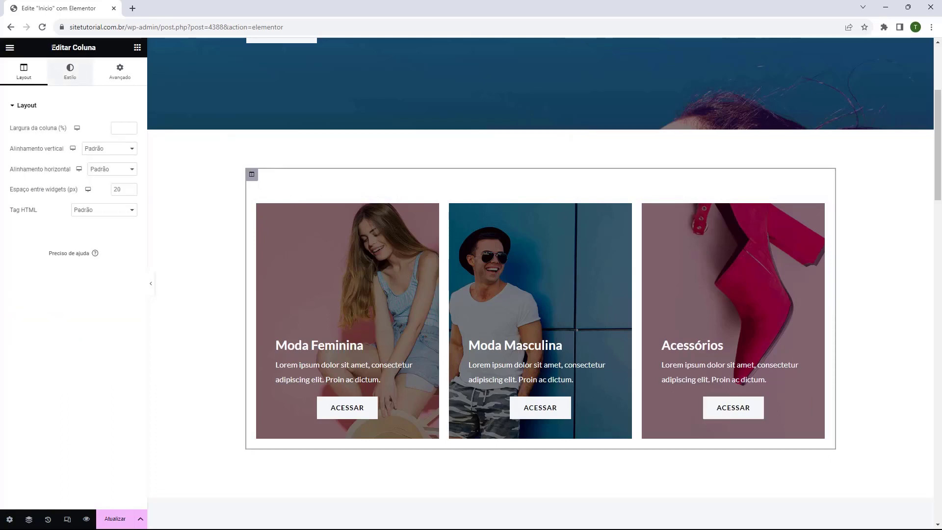
{"action": "left_click", "coordinate": [71, 68]}
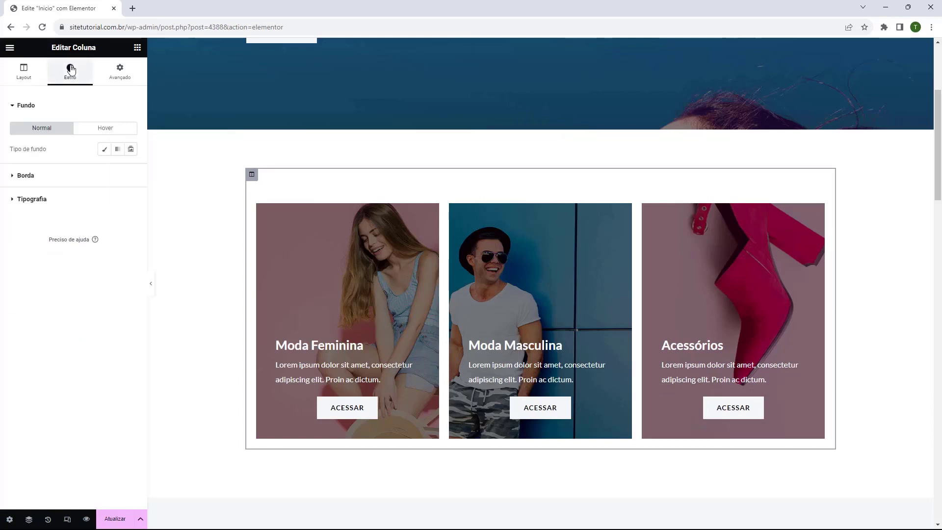
{"action": "left_click", "coordinate": [118, 69]}
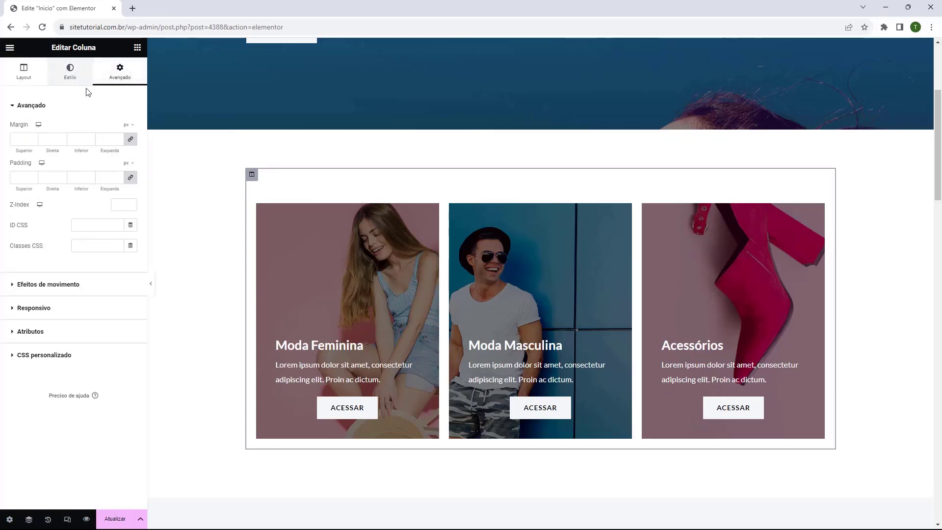
{"action": "left_click", "coordinate": [131, 180]}
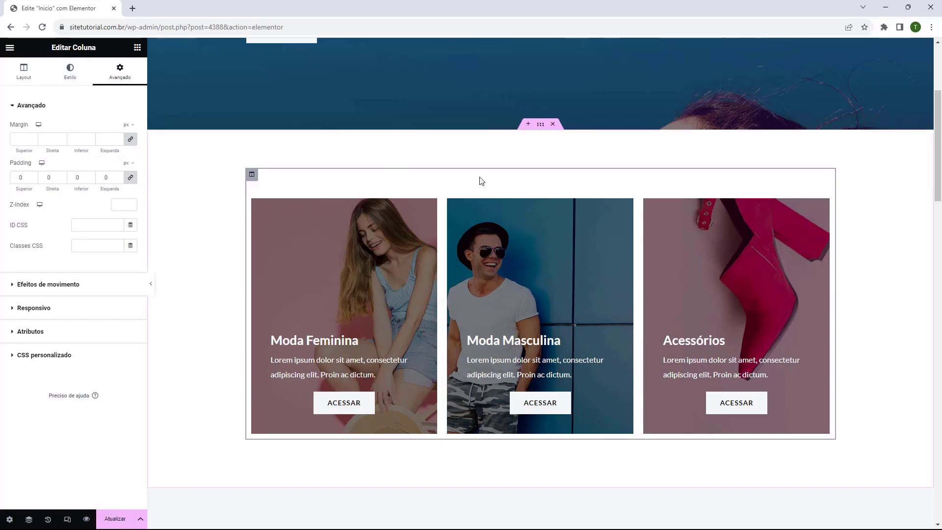
{"action": "left_click", "coordinate": [32, 180]}
{"action": "left_click", "coordinate": [131, 142]}
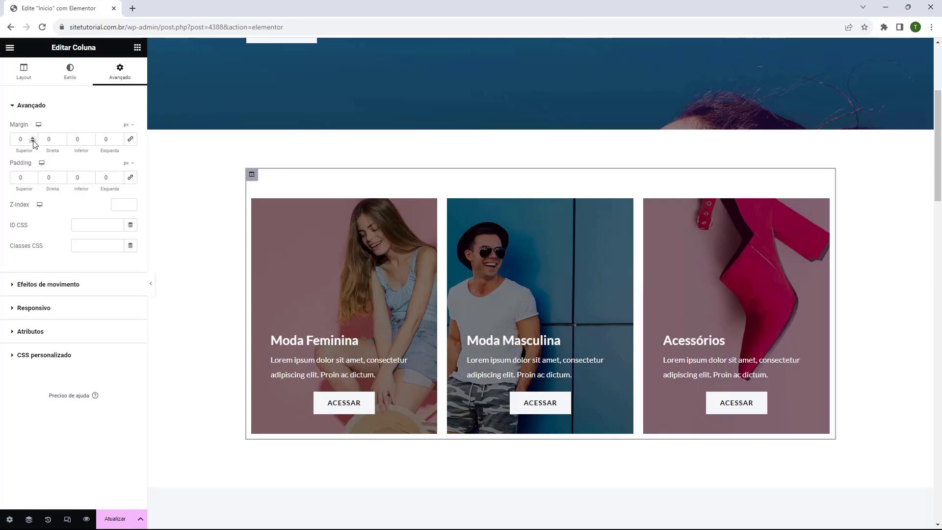
{"action": "left_click_drag", "start_coordinate": [33, 141], "coordinate": [33, 140]}
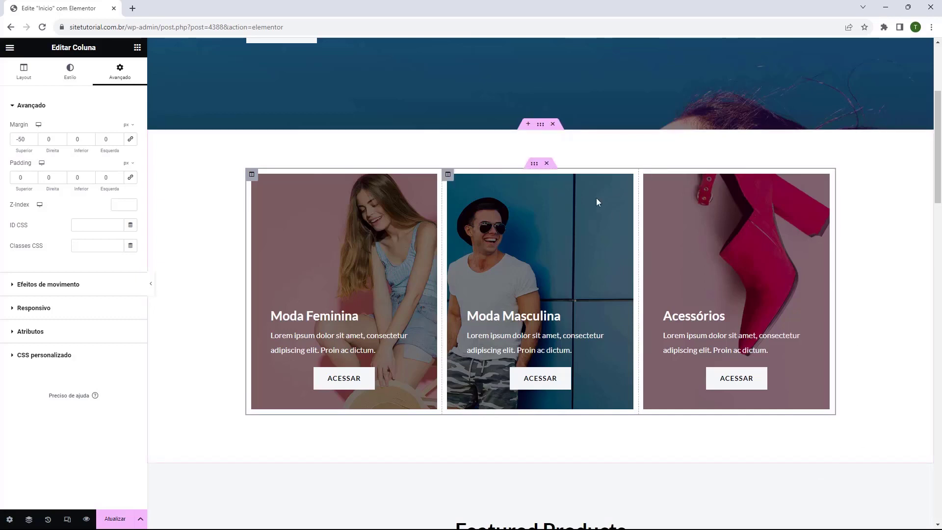
- Set the promotional cards section's padding to 35 px above and below, with 0 px on both sides
{"action": "left_click", "coordinate": [540, 124]}
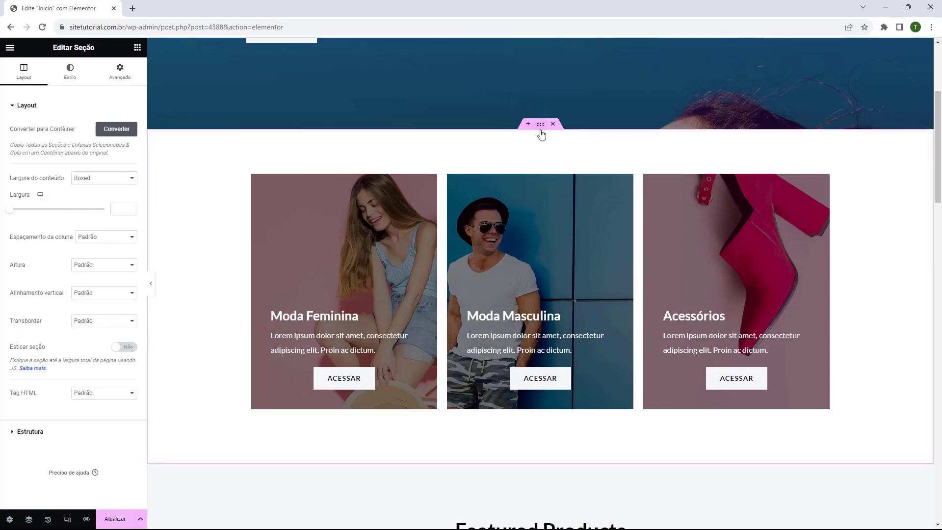
{"action": "left_click", "coordinate": [103, 71]}
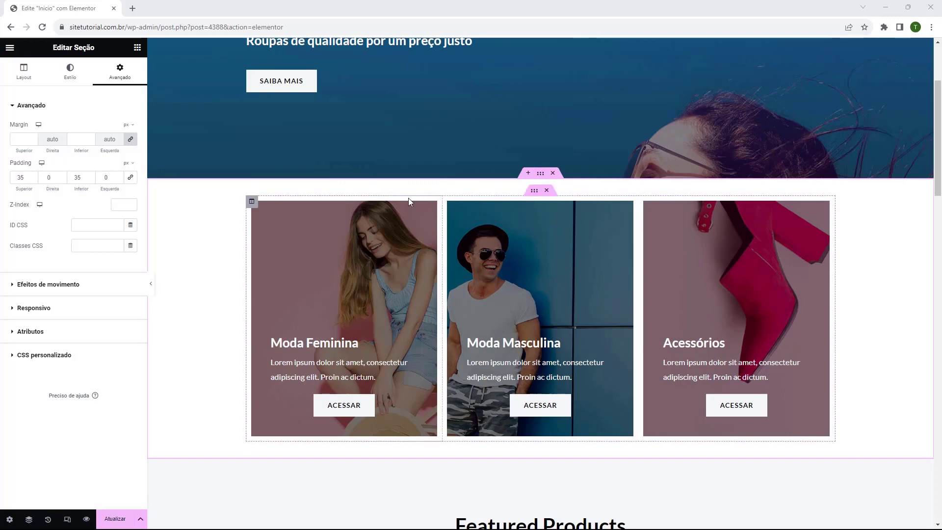
{"action": "scroll", "coordinate": [408, 198], "scroll_direction": "down", "scroll_amount": 5}
{"action": "scroll", "coordinate": [447, 168], "scroll_direction": "down", "scroll_amount": 2}
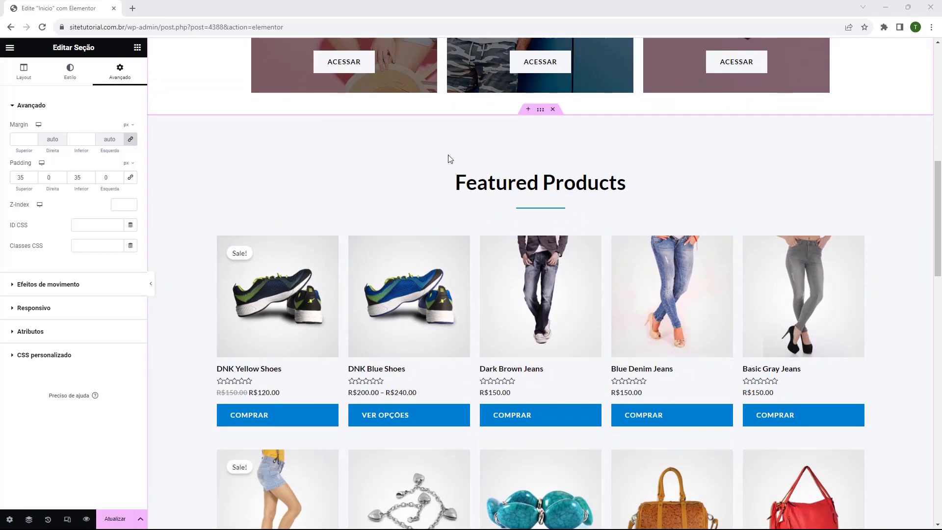
{"action": "scroll", "coordinate": [443, 162], "scroll_direction": "down", "scroll_amount": 3}
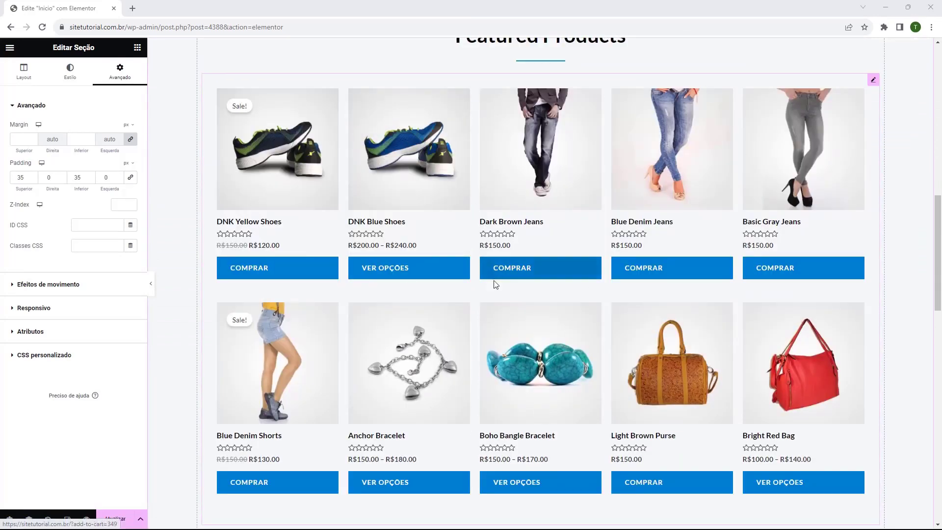
- Change the "Featured Products" heading to "Mais Vendidos"
{"action": "scroll", "coordinate": [500, 245], "scroll_direction": "down", "scroll_amount": 5}
{"action": "scroll", "coordinate": [466, 245], "scroll_direction": "down", "scroll_amount": 3}
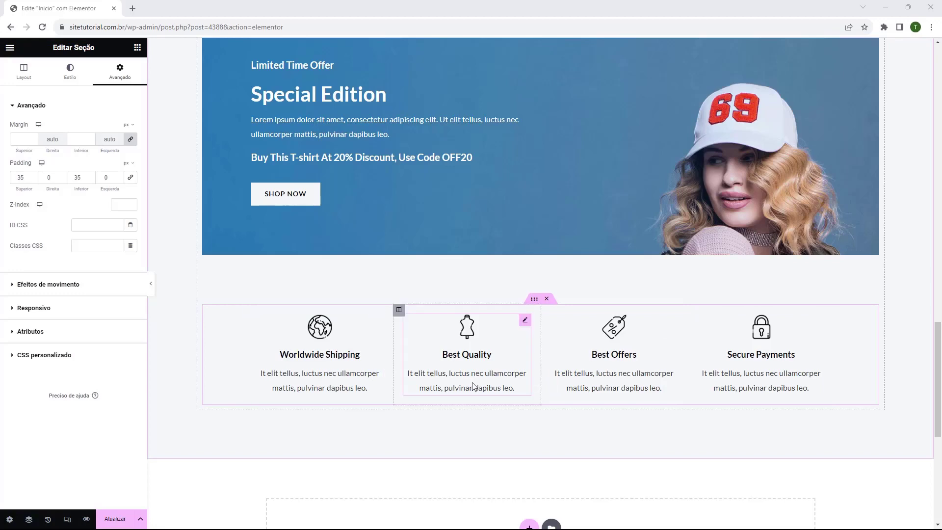
{"action": "scroll", "coordinate": [458, 405], "scroll_direction": "down", "scroll_amount": 10}
{"action": "scroll", "coordinate": [466, 373], "scroll_direction": "up", "scroll_amount": 4}
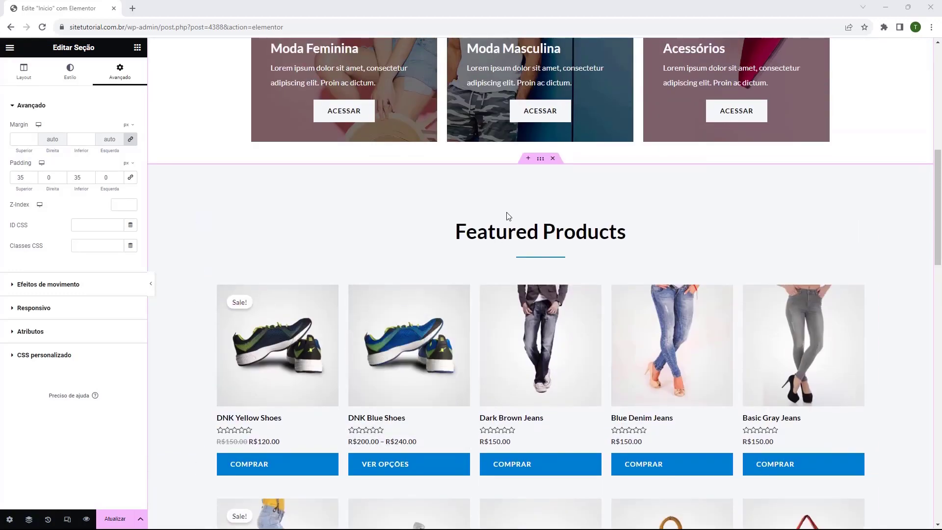
{"action": "left_click", "coordinate": [492, 234]}
{"action": "triple_click", "coordinate": [493, 234]}
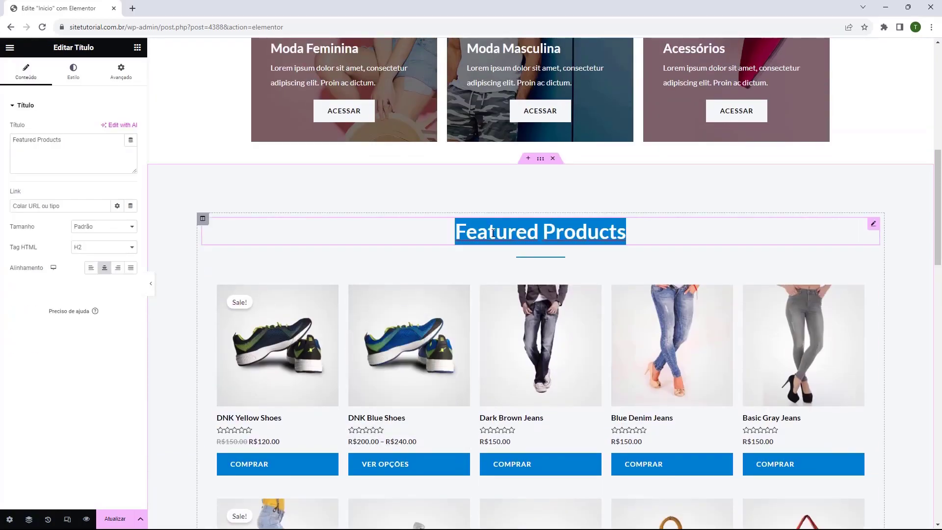
{"action": "triple_click", "coordinate": [75, 142]}
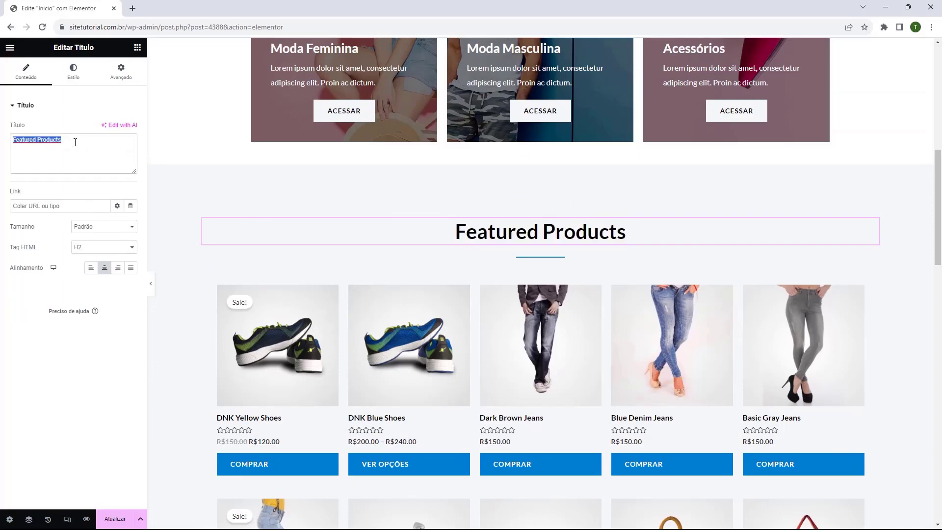
{"action": "type", "text": "Mais Vendidos"}
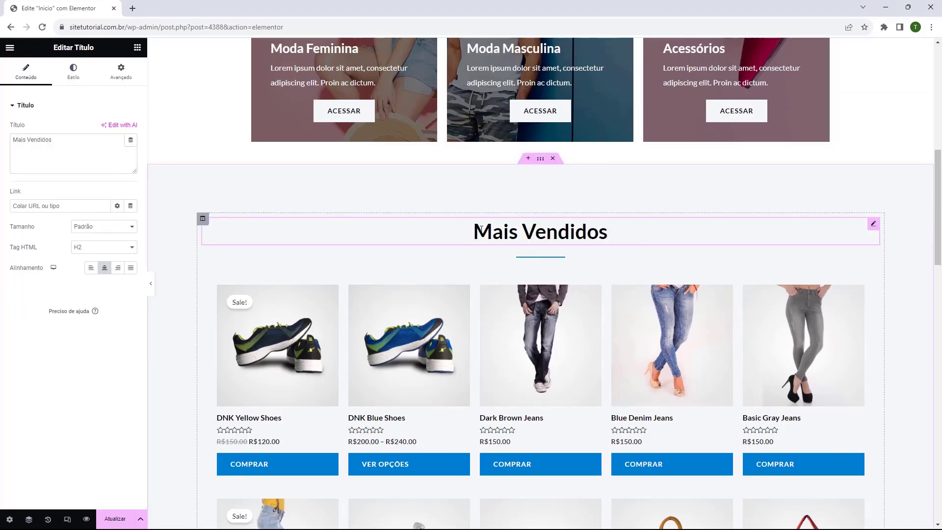
- Open the shortcode of the product grid under the "Mais Vendidos" heading for editing
{"action": "scroll", "coordinate": [501, 252], "scroll_direction": "down", "scroll_amount": 1}
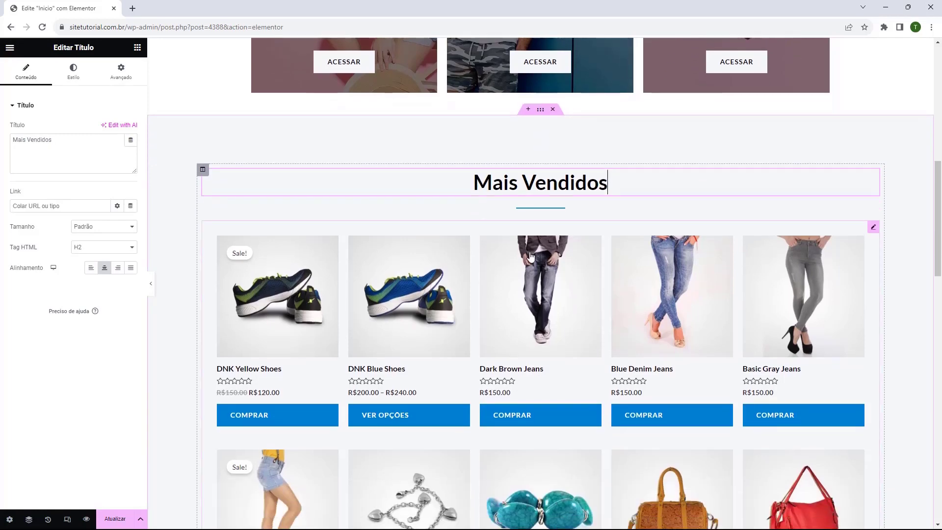
{"action": "scroll", "coordinate": [530, 254], "scroll_direction": "down", "scroll_amount": 2}
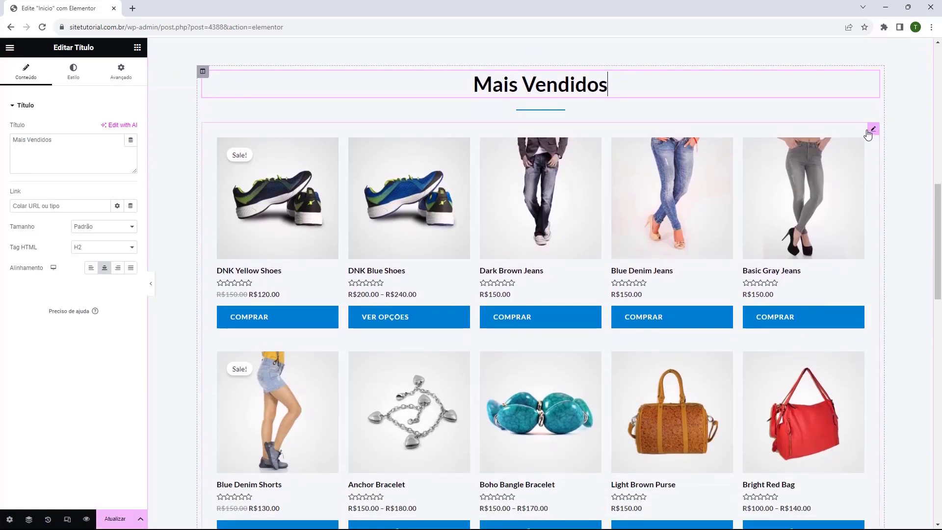
{"action": "left_click", "coordinate": [501, 220]}
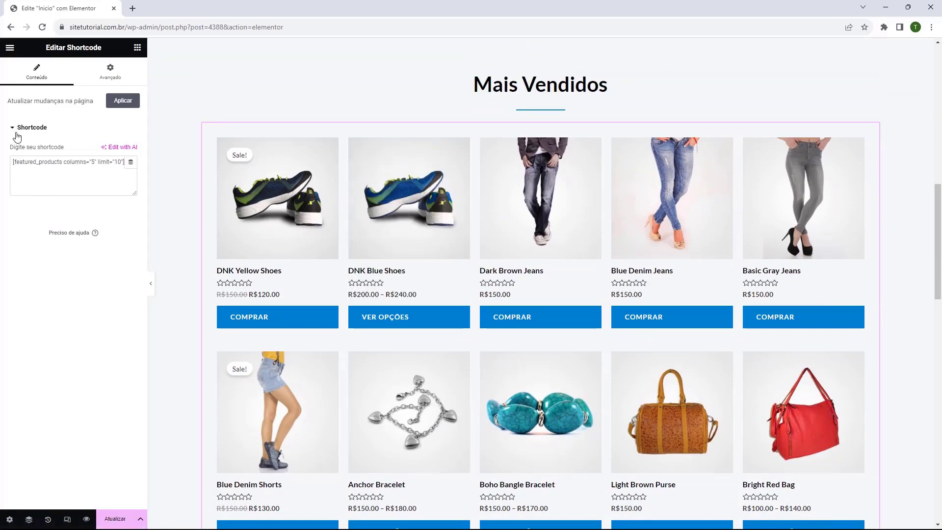
{"action": "left_click", "coordinate": [57, 162]}
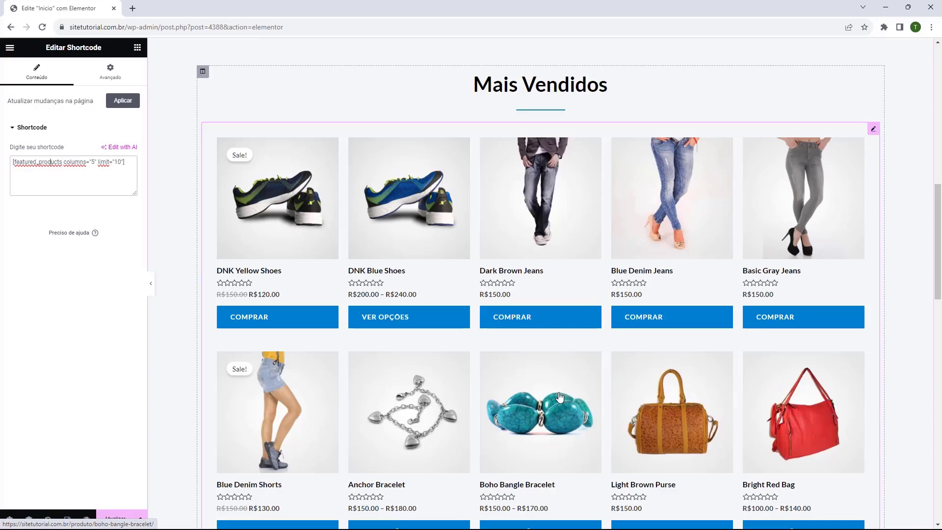
- Browse the widget categories and examine which WooCommerce widgets are available or locked
{"action": "left_click", "coordinate": [137, 47]}
{"action": "scroll", "coordinate": [98, 316], "scroll_direction": "down", "scroll_amount": 6}
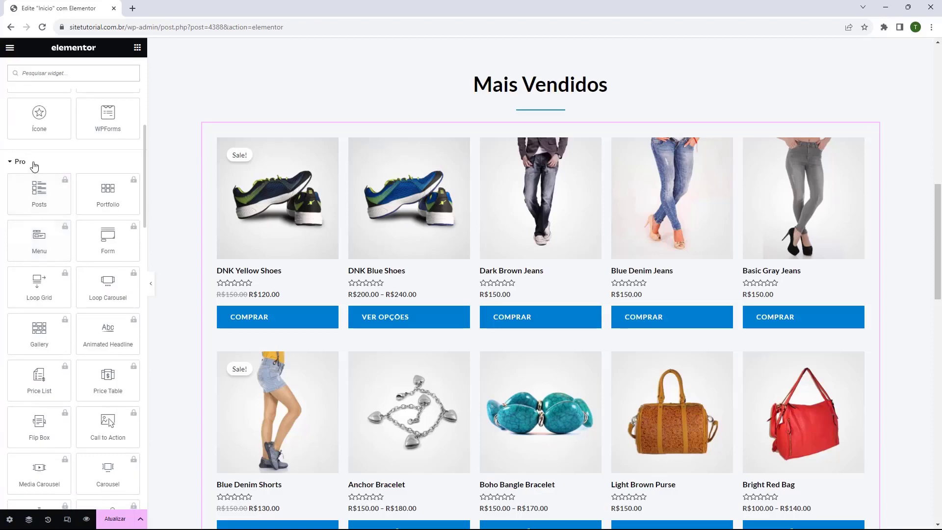
{"action": "left_click", "coordinate": [40, 161]}
{"action": "left_click", "coordinate": [39, 185]}
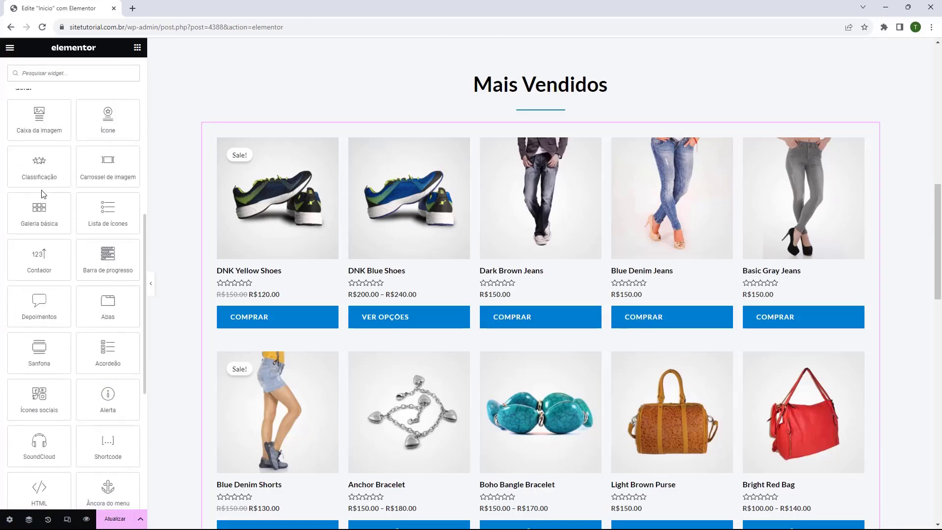
{"action": "left_click", "coordinate": [54, 347]}
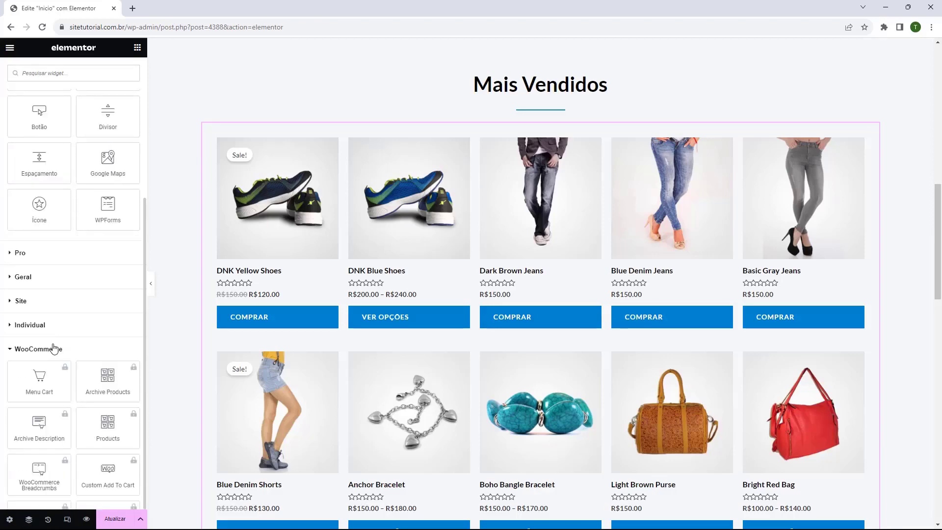
{"action": "left_click", "coordinate": [65, 370]}
{"action": "left_click", "coordinate": [65, 370]}
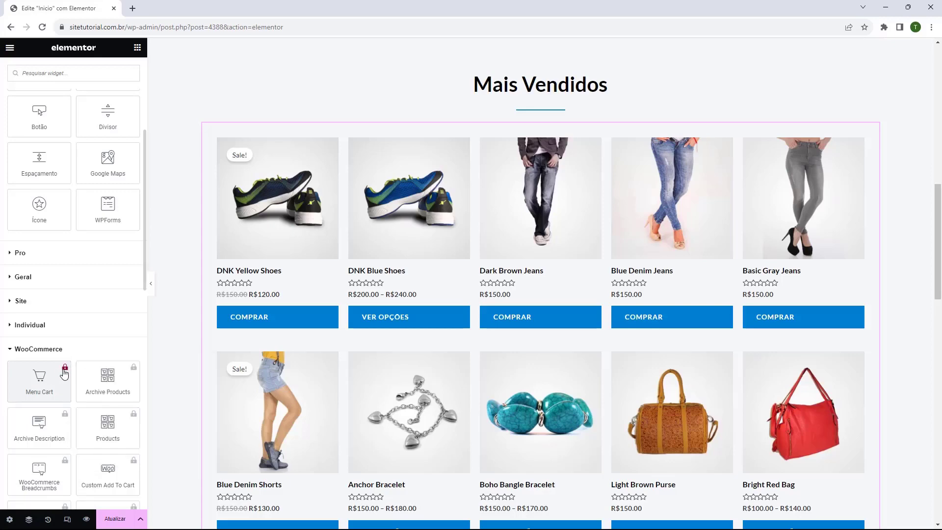
- Set the product grid's featured_products shortcode to 4 columns and a limit of 4 products
{"action": "left_click", "coordinate": [602, 237]}
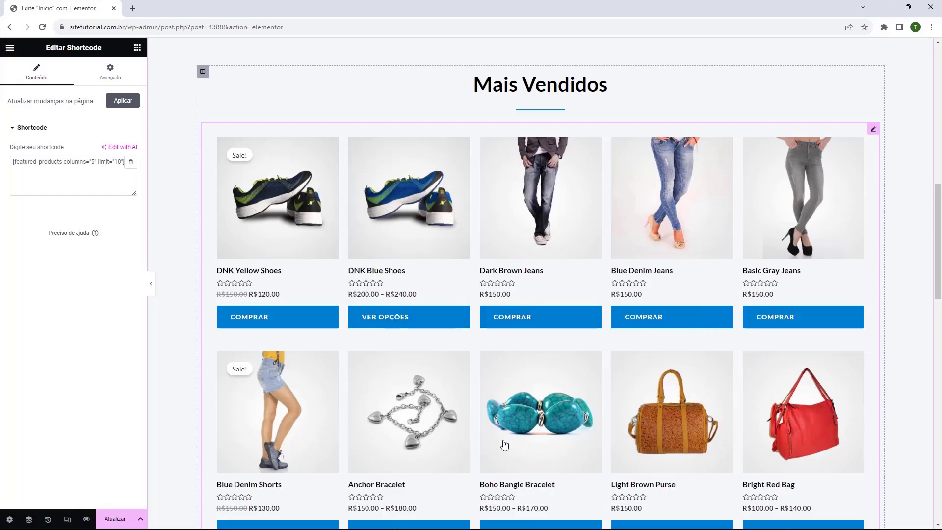
{"action": "scroll", "coordinate": [423, 374], "scroll_direction": "down", "scroll_amount": 1}
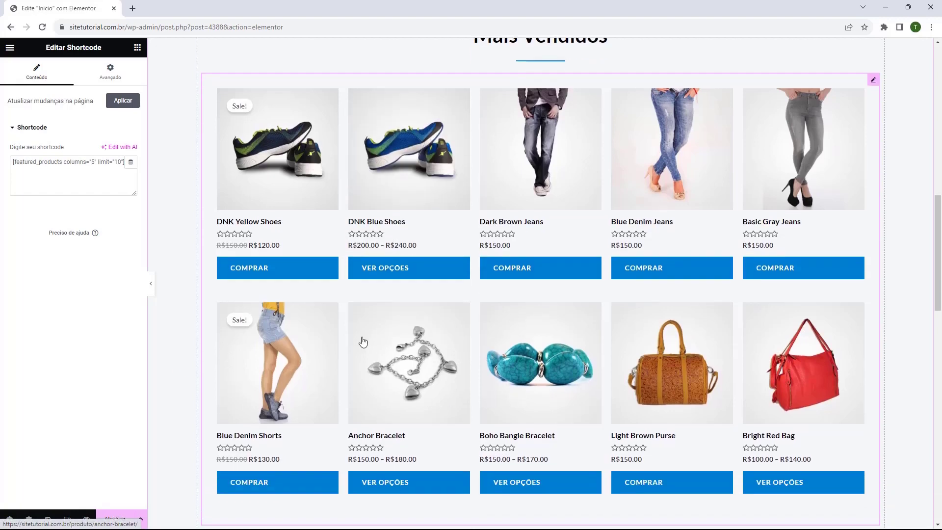
{"action": "left_click", "coordinate": [84, 185]}
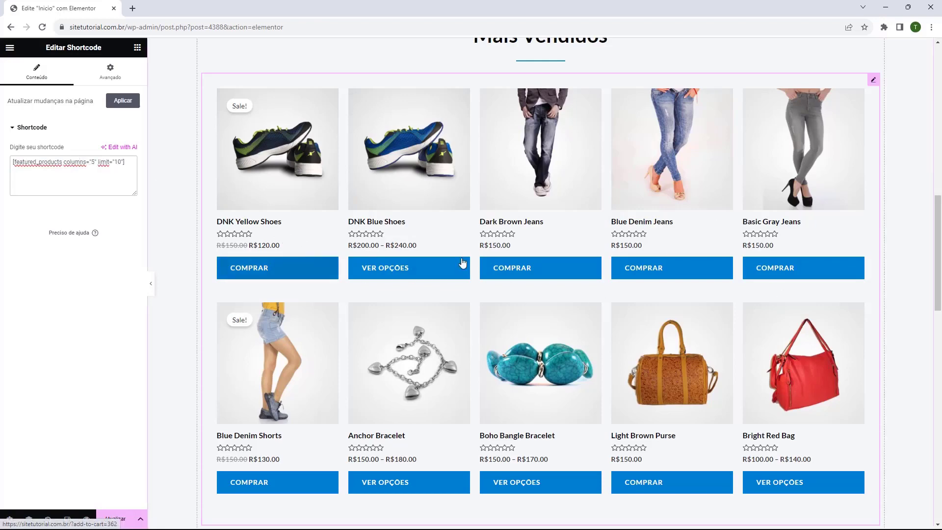
{"action": "scroll", "coordinate": [633, 309], "scroll_direction": "down", "scroll_amount": 1}
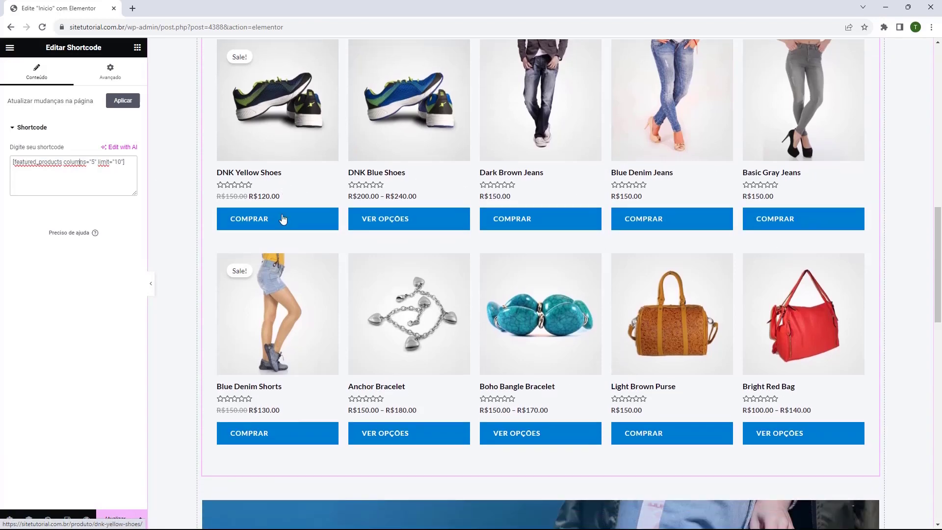
{"action": "scroll", "coordinate": [250, 370], "scroll_direction": "up", "scroll_amount": 1}
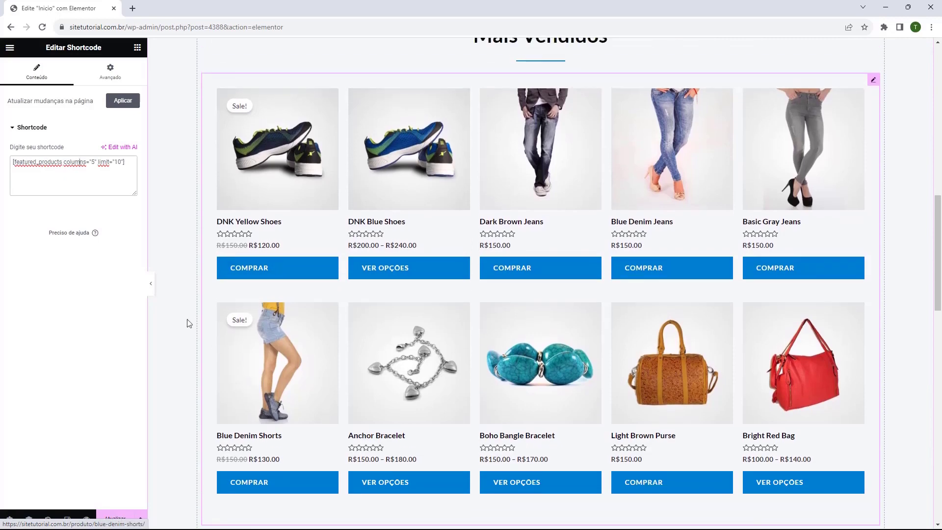
{"action": "double_click", "coordinate": [93, 163]}
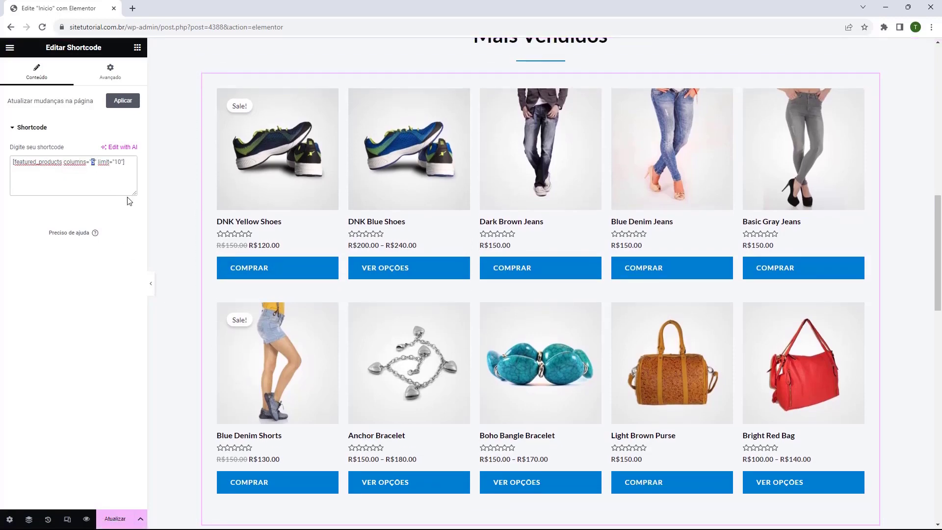
{"action": "type", "text": "4"}
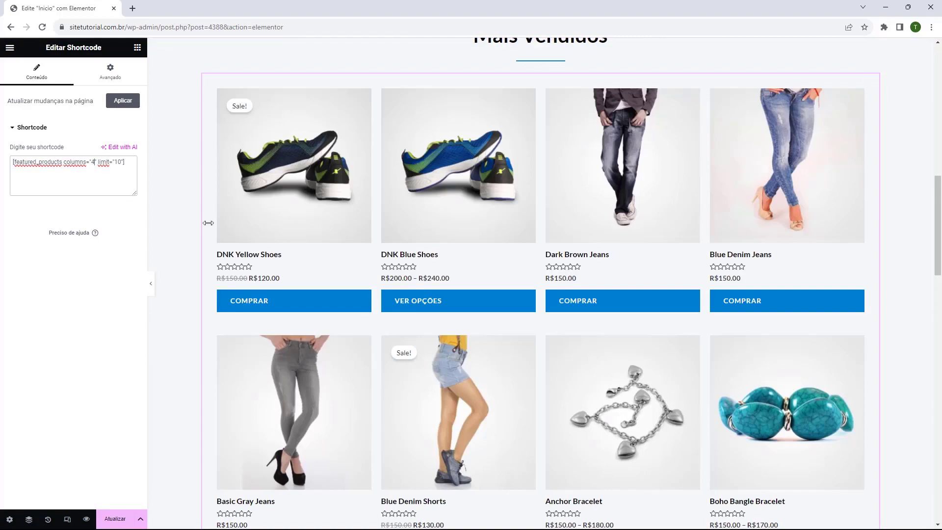
{"action": "scroll", "coordinate": [669, 234], "scroll_direction": "down", "scroll_amount": 9}
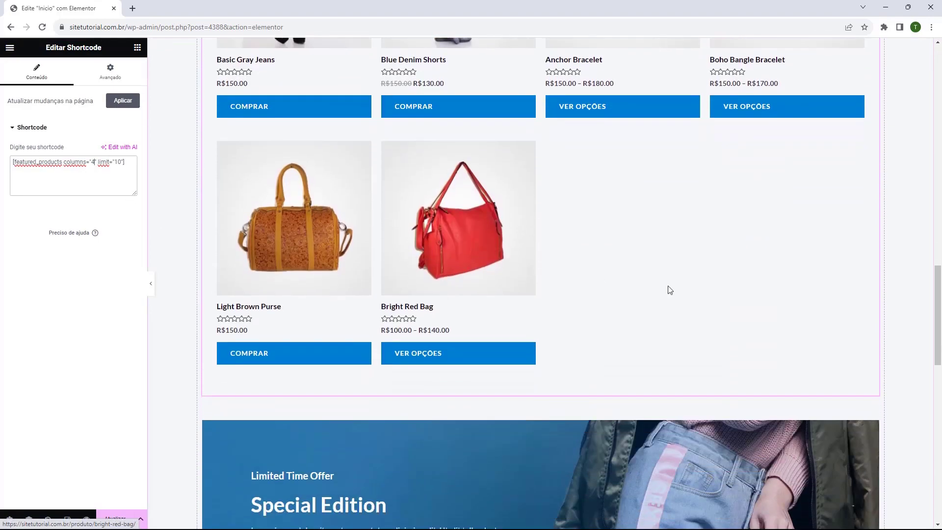
{"action": "scroll", "coordinate": [496, 296], "scroll_direction": "up", "scroll_amount": 9}
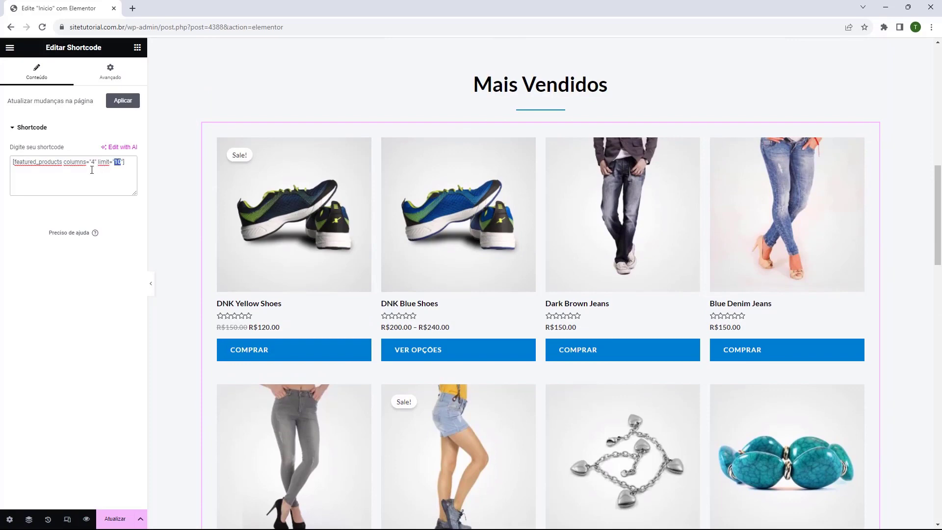
{"action": "type", "text": "4"}
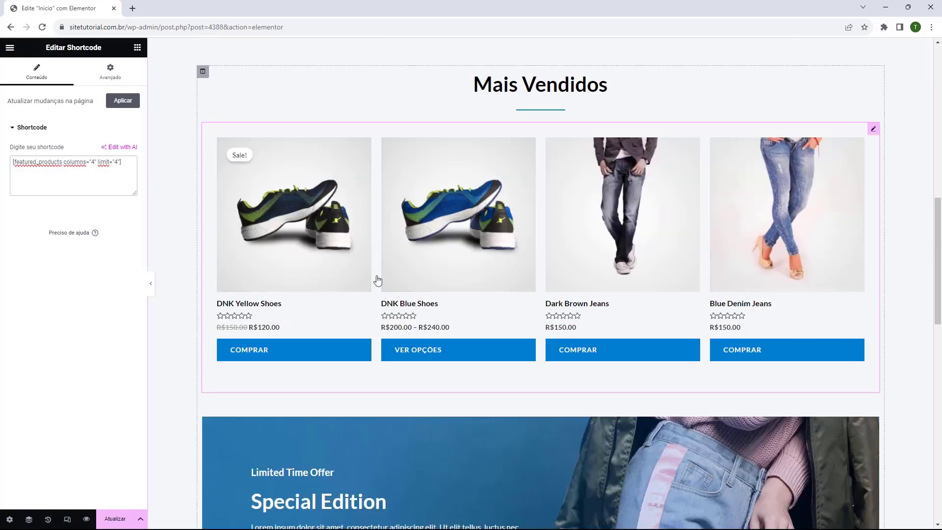
- Delete the "Special Edition" limited-time offer banner section below the product grid
{"action": "scroll", "coordinate": [376, 280], "scroll_direction": "up", "scroll_amount": 1}
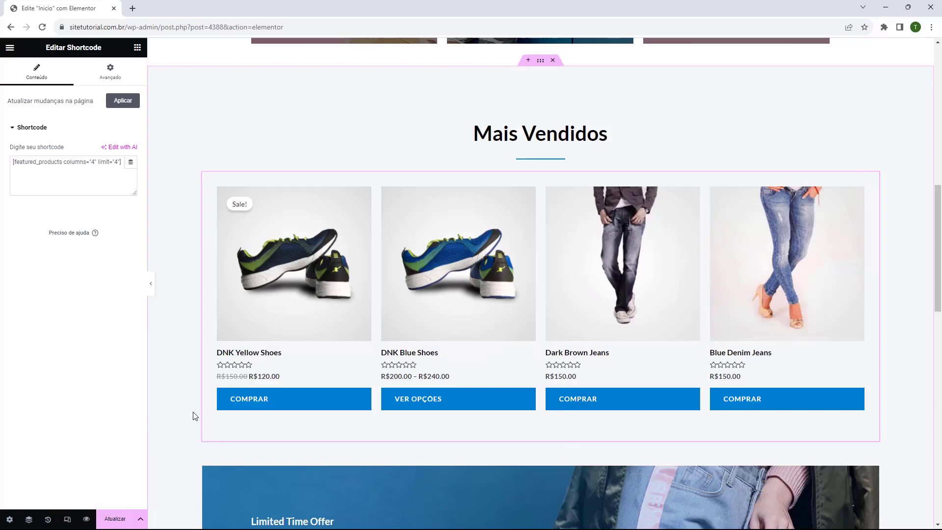
{"action": "scroll", "coordinate": [191, 383], "scroll_direction": "down", "scroll_amount": 3}
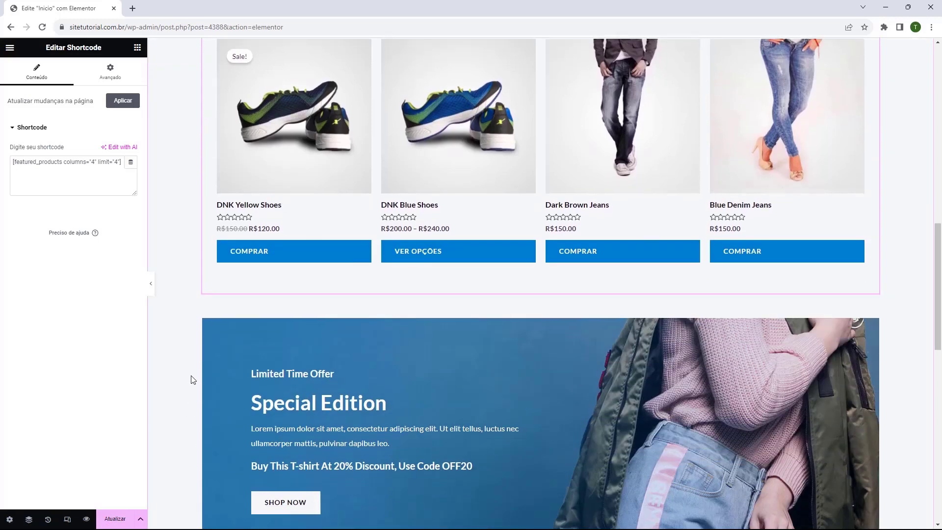
{"action": "scroll", "coordinate": [680, 303], "scroll_direction": "up", "scroll_amount": 4}
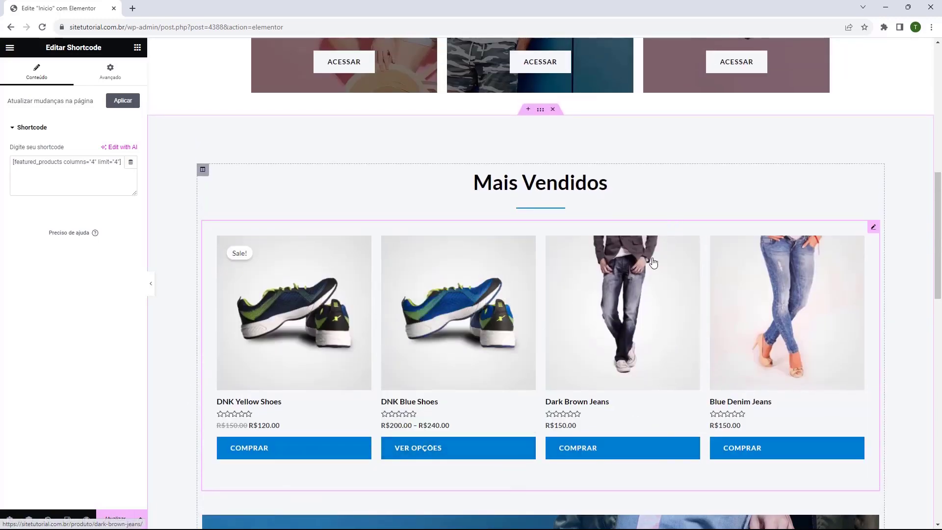
{"action": "scroll", "coordinate": [637, 190], "scroll_direction": "down", "scroll_amount": 7}
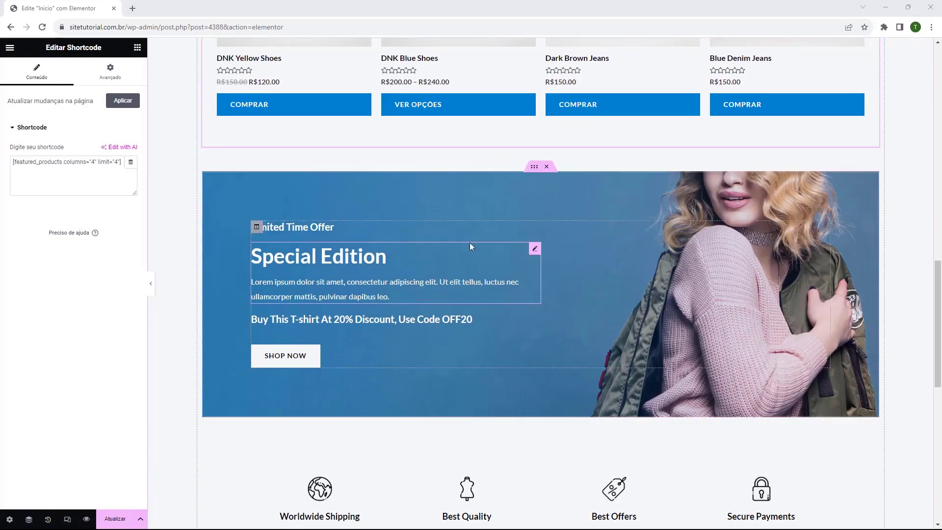
{"action": "scroll", "coordinate": [313, 180], "scroll_direction": "down", "scroll_amount": 1}
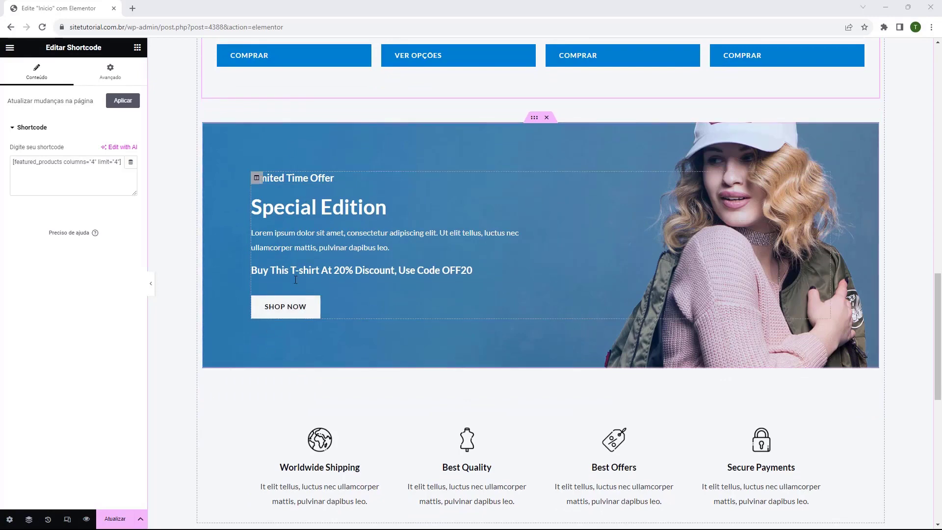
{"action": "scroll", "coordinate": [533, 231], "scroll_direction": "up", "scroll_amount": 1}
{"action": "left_click", "coordinate": [546, 168]}
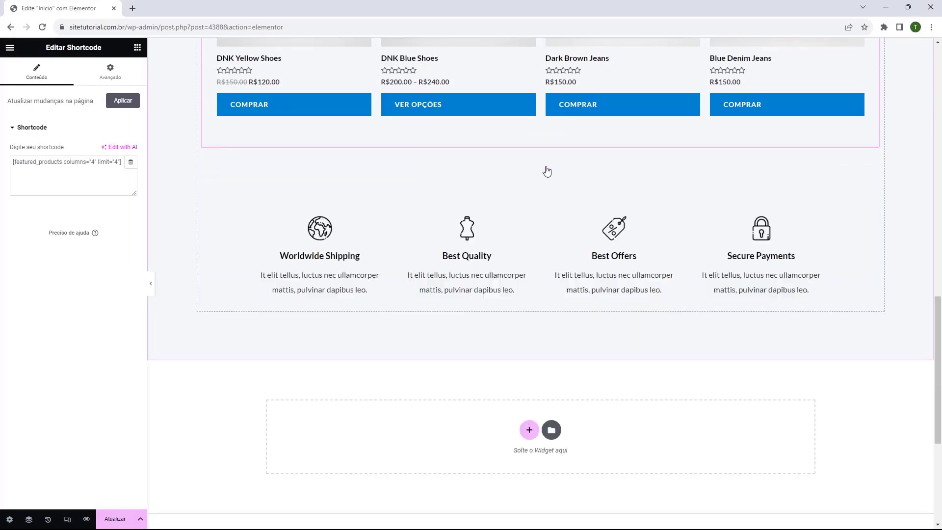
- Delete the inner section holding the four benefit boxes, from "Worldwide Shipping" to "Secure Payments"
{"action": "scroll", "coordinate": [510, 275], "scroll_direction": "up", "scroll_amount": 1}
{"action": "left_click", "coordinate": [424, 260]}
{"action": "scroll", "coordinate": [489, 306], "scroll_direction": "up", "scroll_amount": 2}
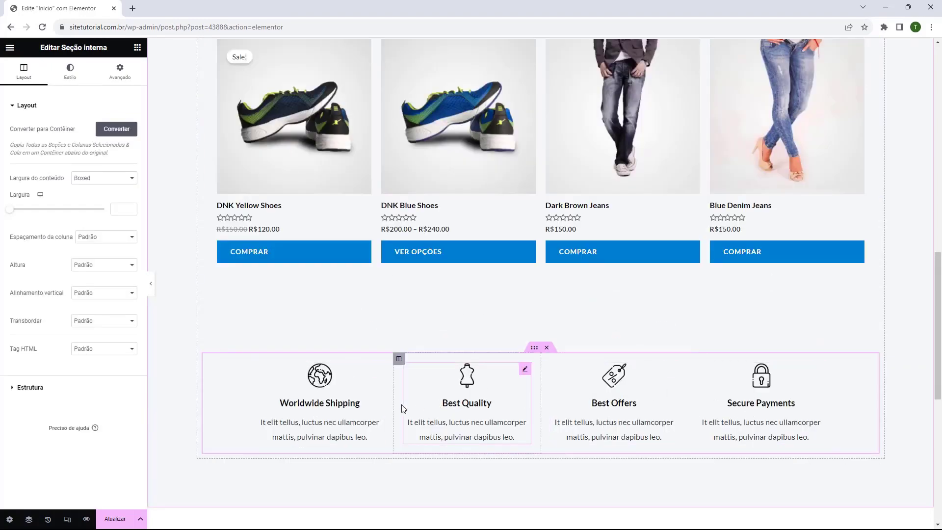
{"action": "left_click", "coordinate": [329, 401]}
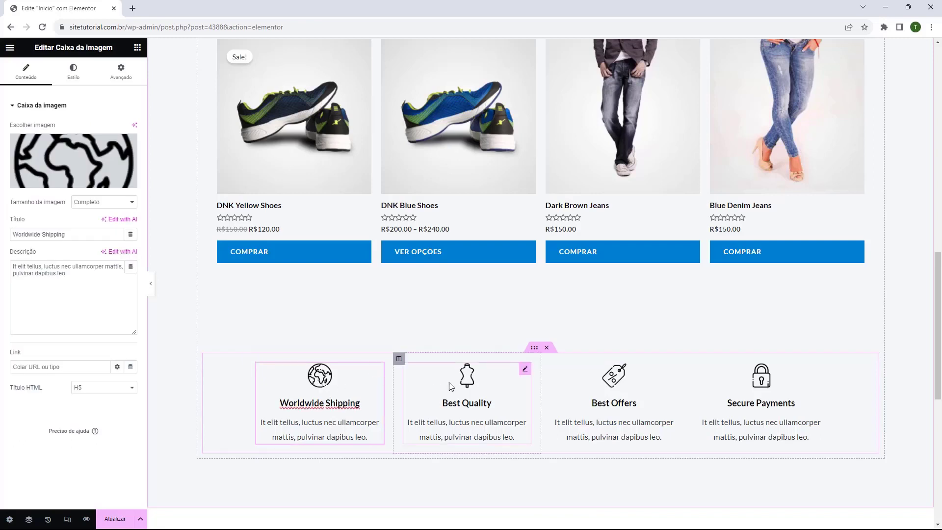
{"action": "left_click", "coordinate": [449, 382]}
{"action": "left_click", "coordinate": [599, 384]}
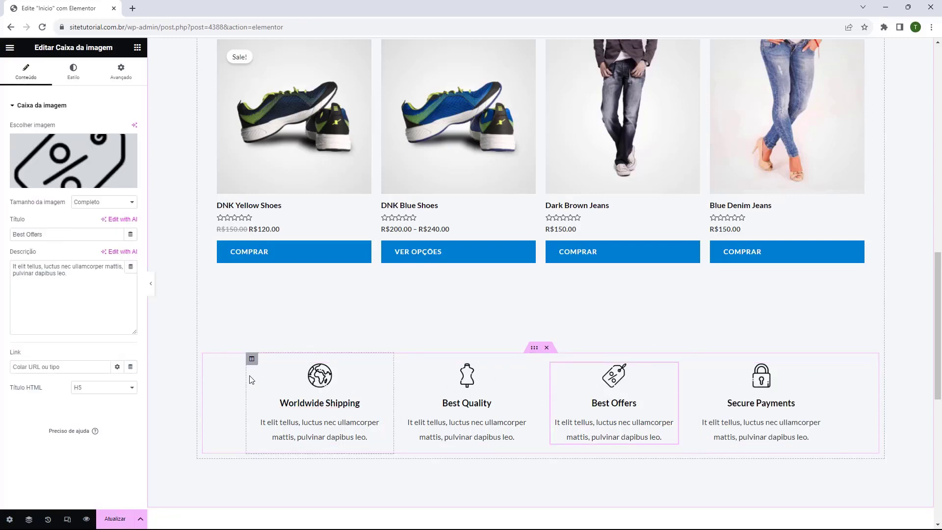
{"action": "left_click", "coordinate": [330, 384]}
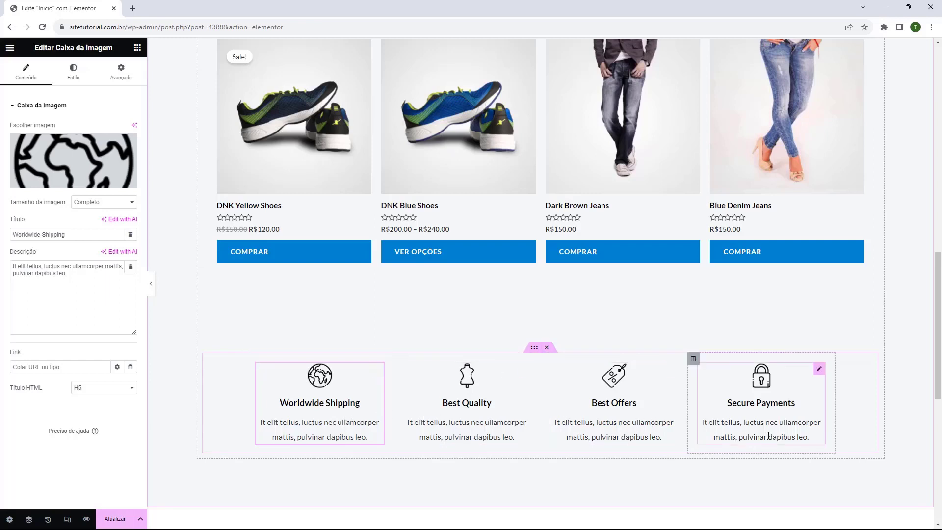
{"action": "left_click", "coordinate": [547, 348]}
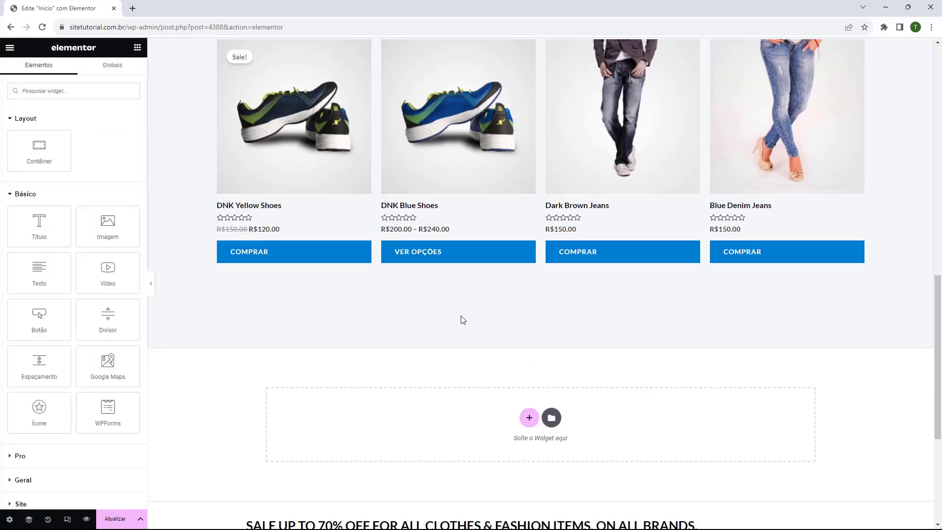
{"action": "scroll", "coordinate": [462, 320], "scroll_direction": "up", "scroll_amount": 6}
{"action": "scroll", "coordinate": [510, 260], "scroll_direction": "down", "scroll_amount": 4}
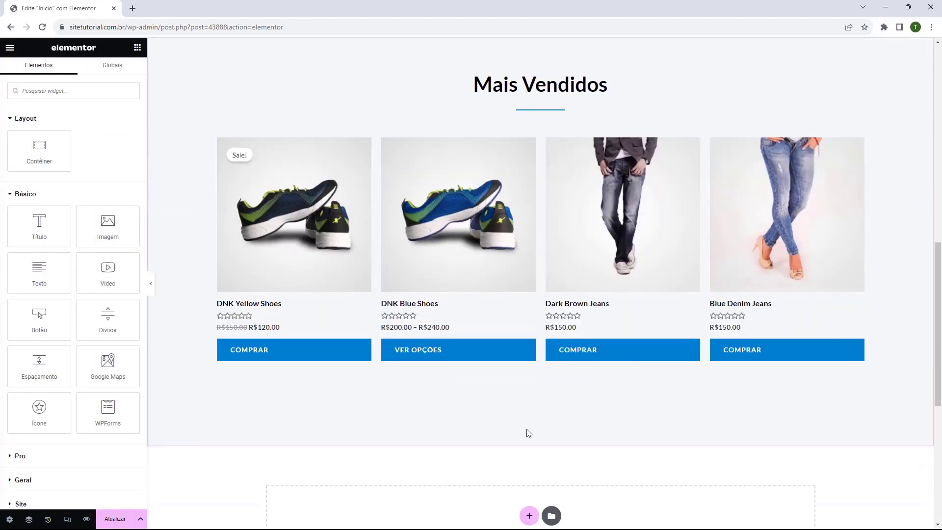
- Set the "Mais Vendidos" section's padding to 20 px above and 20 px below
{"action": "scroll", "coordinate": [540, 347], "scroll_direction": "up", "scroll_amount": 4}
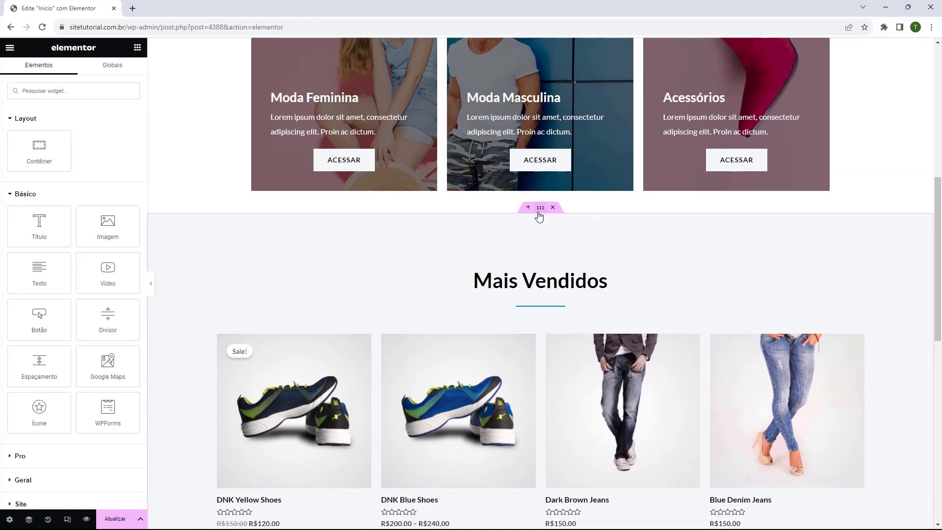
{"action": "left_click", "coordinate": [539, 210]}
{"action": "left_click", "coordinate": [120, 71]}
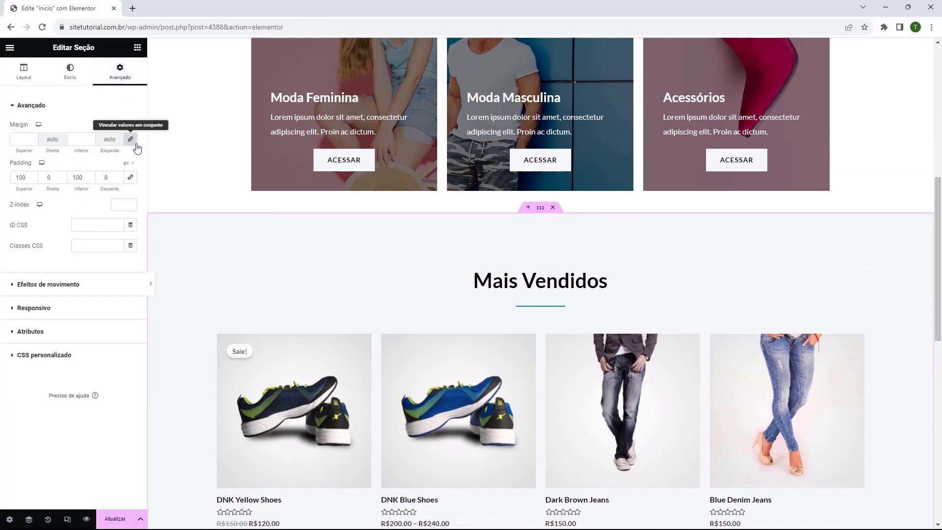
{"action": "scroll", "coordinate": [321, 196], "scroll_direction": "down", "scroll_amount": 2}
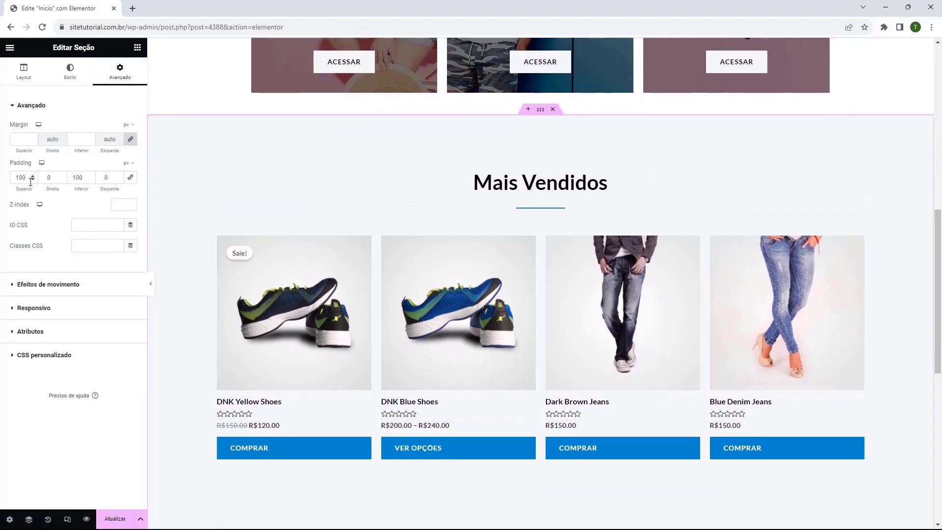
{"action": "left_click_drag", "start_coordinate": [33, 179], "coordinate": [90, 180]}
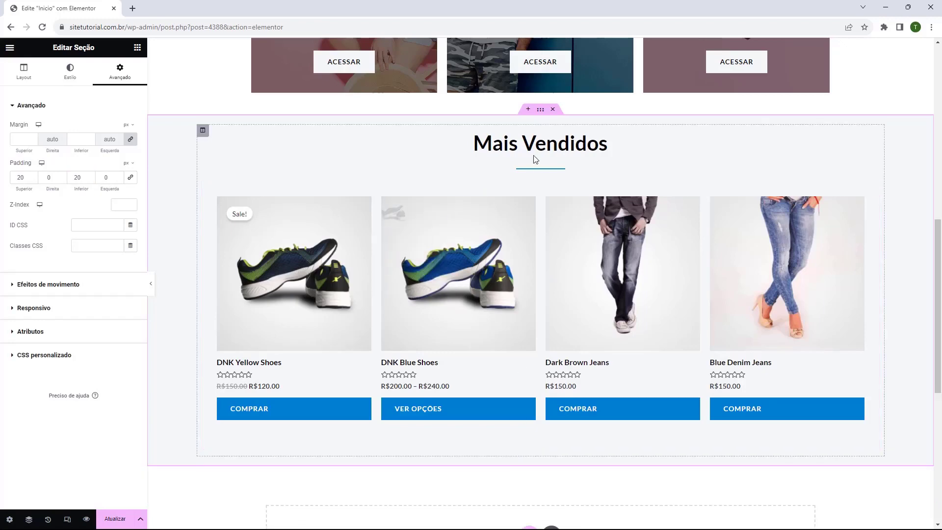
- Move the section with the three category cards, Moda Feminina, Moda Masculina and Acessórios, below the "Mais Vendidos" section
{"action": "scroll", "coordinate": [548, 493], "scroll_direction": "up", "scroll_amount": 5}
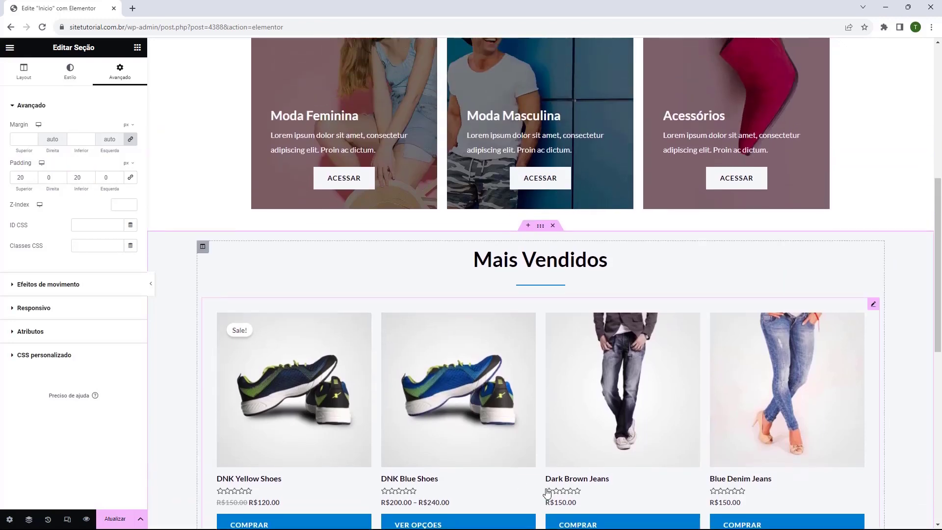
{"action": "scroll", "coordinate": [572, 351], "scroll_direction": "up", "scroll_amount": 1}
{"action": "scroll", "coordinate": [563, 339], "scroll_direction": "down", "scroll_amount": 1}
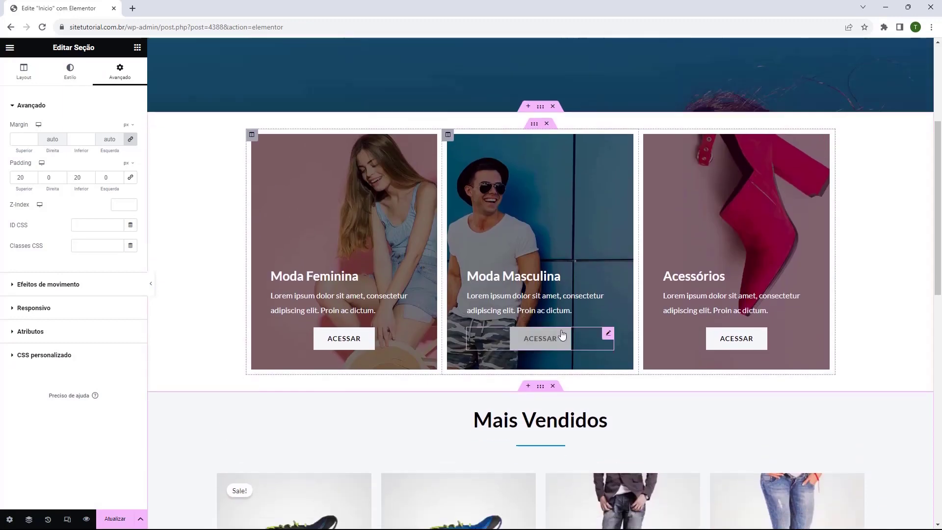
{"action": "scroll", "coordinate": [563, 361], "scroll_direction": "up", "scroll_amount": 1}
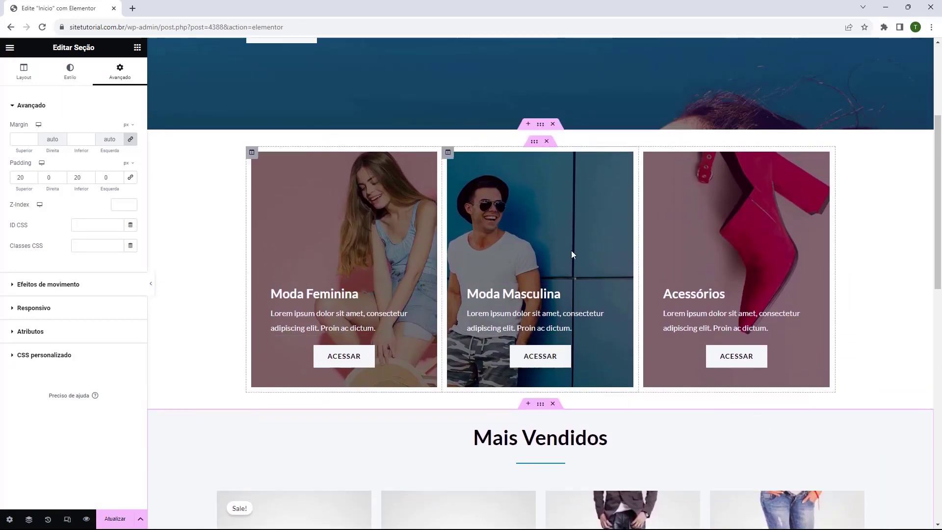
{"action": "scroll", "coordinate": [569, 247], "scroll_direction": "down", "scroll_amount": 8}
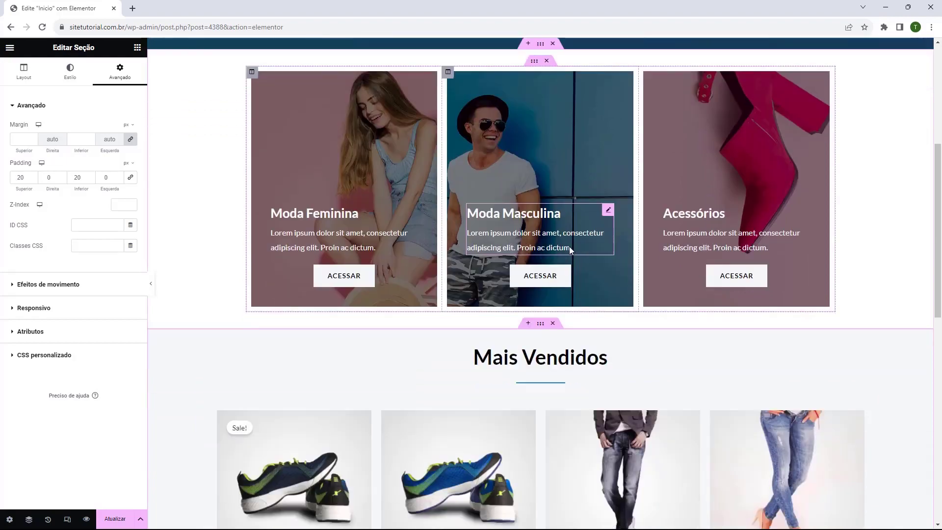
{"action": "scroll", "coordinate": [498, 381], "scroll_direction": "up", "scroll_amount": 9}
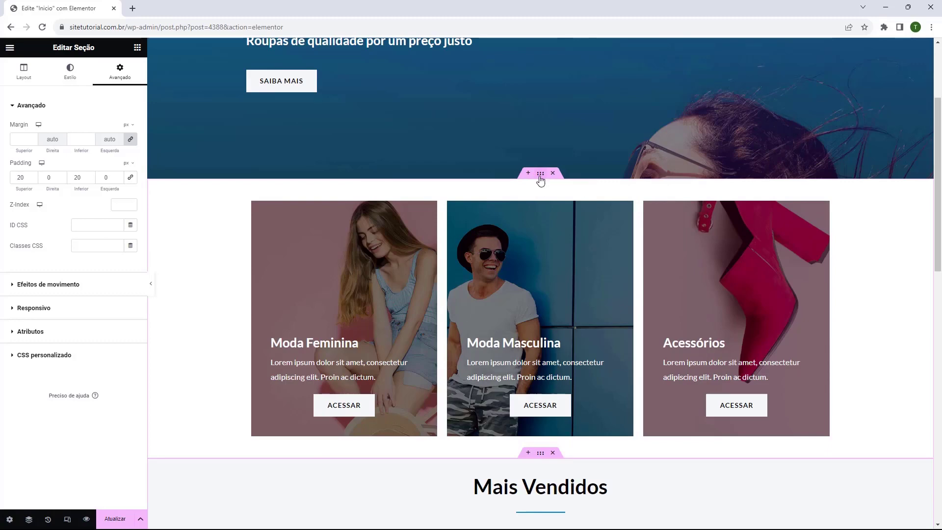
{"action": "left_click_drag", "start_coordinate": [541, 179], "coordinate": [523, 419]}
{"action": "scroll", "coordinate": [532, 369], "scroll_direction": "down", "scroll_amount": 5}
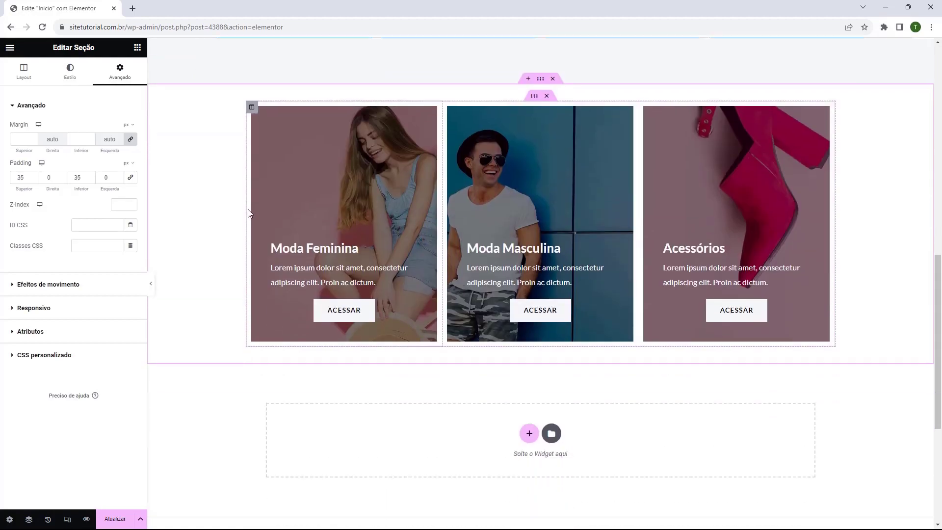
- Insert a new container with four equal columns between the hero banner and the "Mais Vendidos" section
{"action": "scroll", "coordinate": [531, 369], "scroll_direction": "up", "scroll_amount": 10}
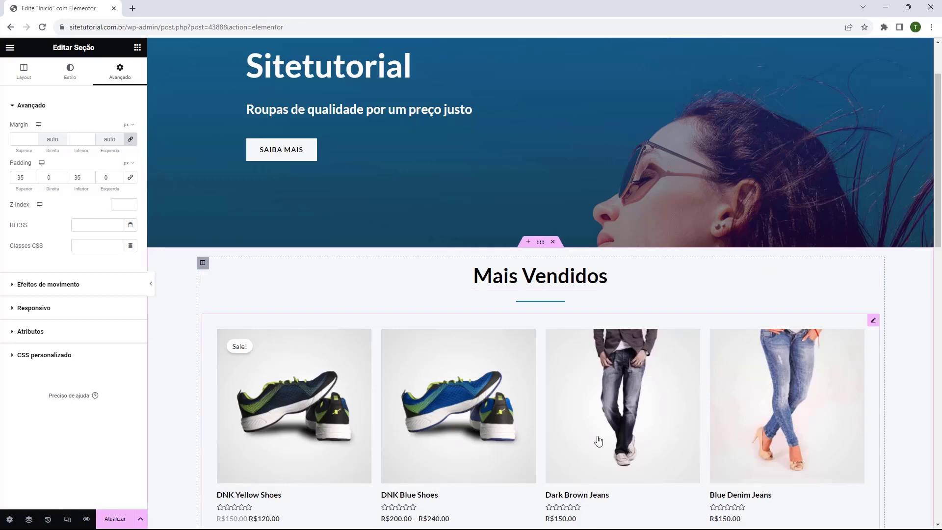
{"action": "scroll", "coordinate": [329, 275], "scroll_direction": "up", "scroll_amount": 2}
{"action": "scroll", "coordinate": [460, 206], "scroll_direction": "down", "scroll_amount": 1}
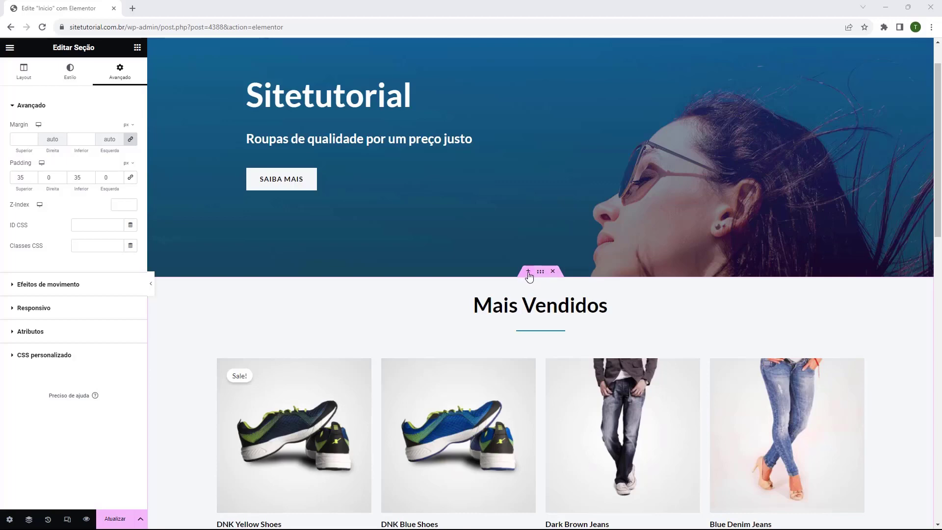
{"action": "left_click", "coordinate": [527, 274]}
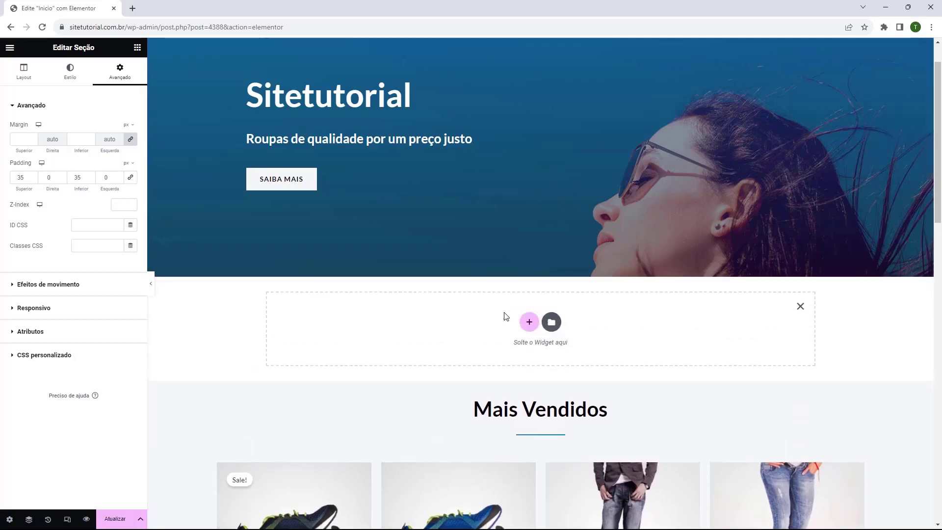
{"action": "left_click", "coordinate": [529, 323]}
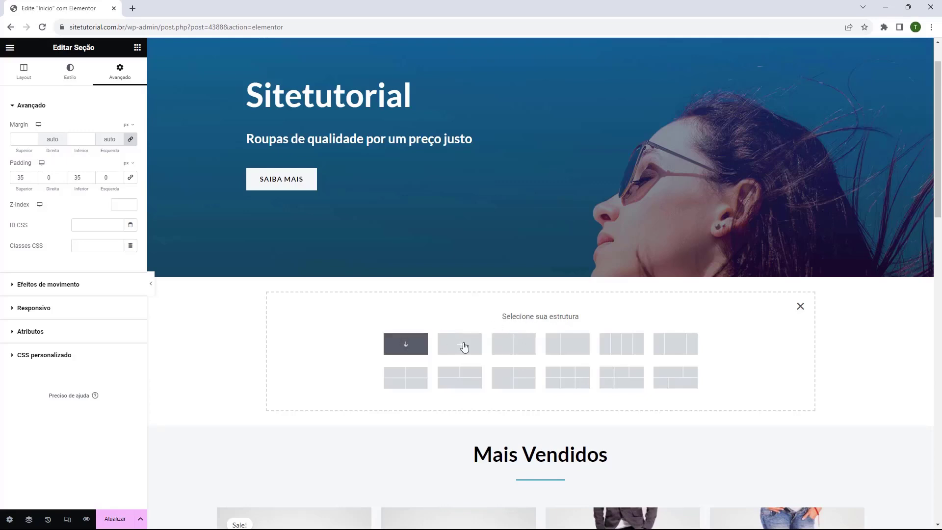
{"action": "left_click", "coordinate": [621, 354]}
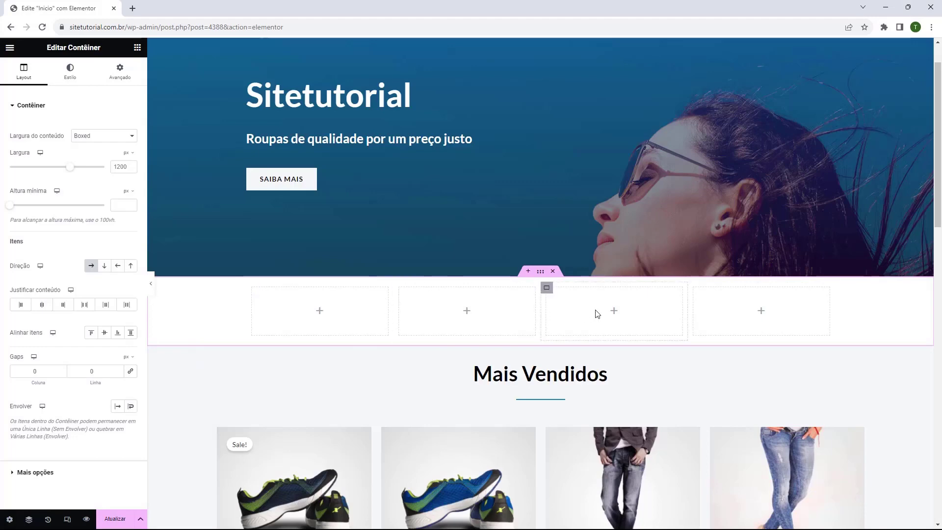
- Add an icon box to the first column, titled "PAGUE PELO PIX" with the description "Ganhe 5% OFF em pagamentos via PIX"
{"action": "left_click", "coordinate": [137, 47]}
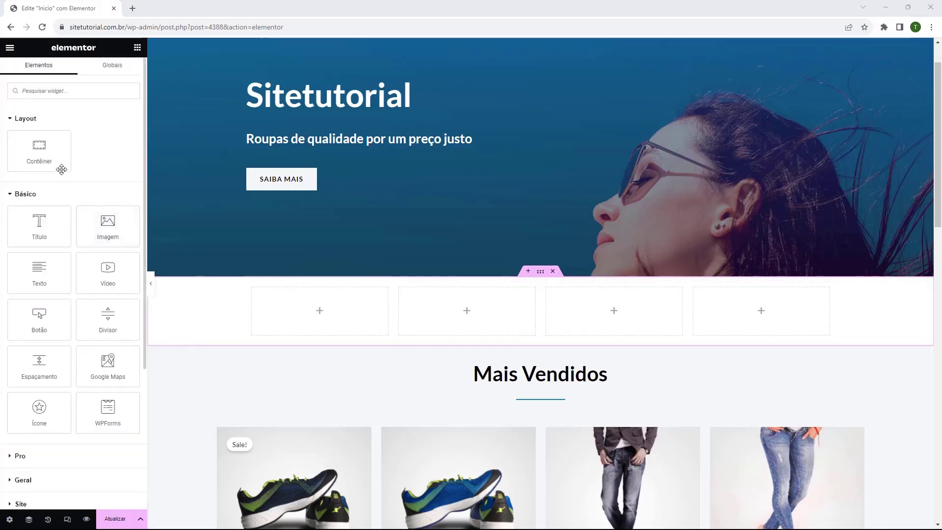
{"action": "scroll", "coordinate": [67, 162], "scroll_direction": "down", "scroll_amount": 2}
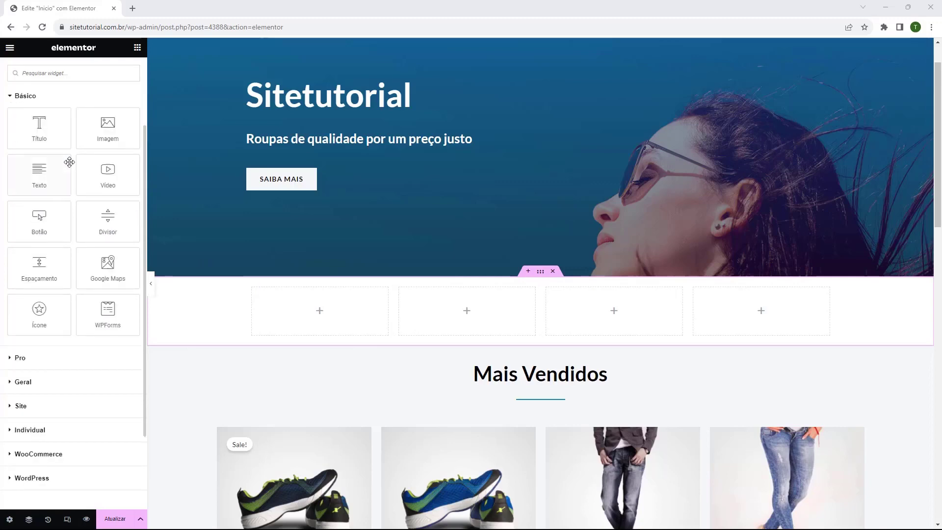
{"action": "left_click", "coordinate": [19, 382]}
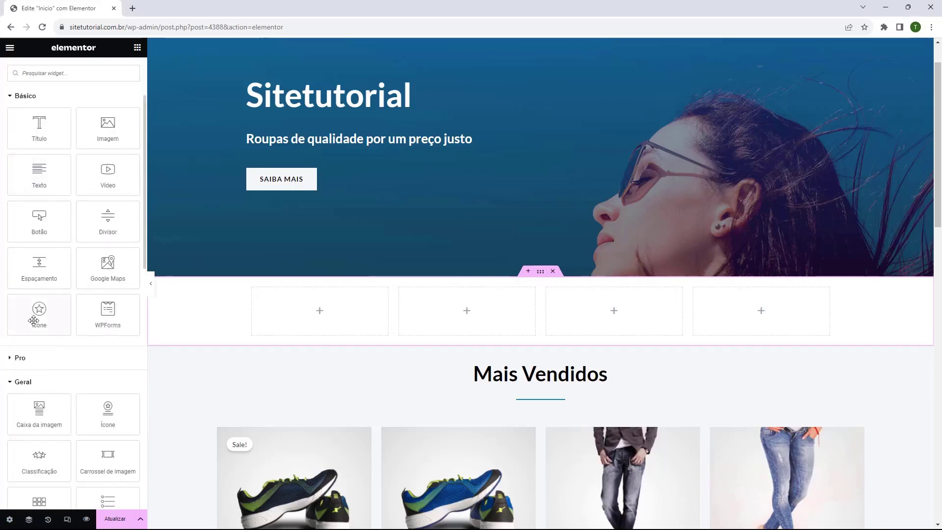
{"action": "scroll", "coordinate": [44, 265], "scroll_direction": "down", "scroll_amount": 4}
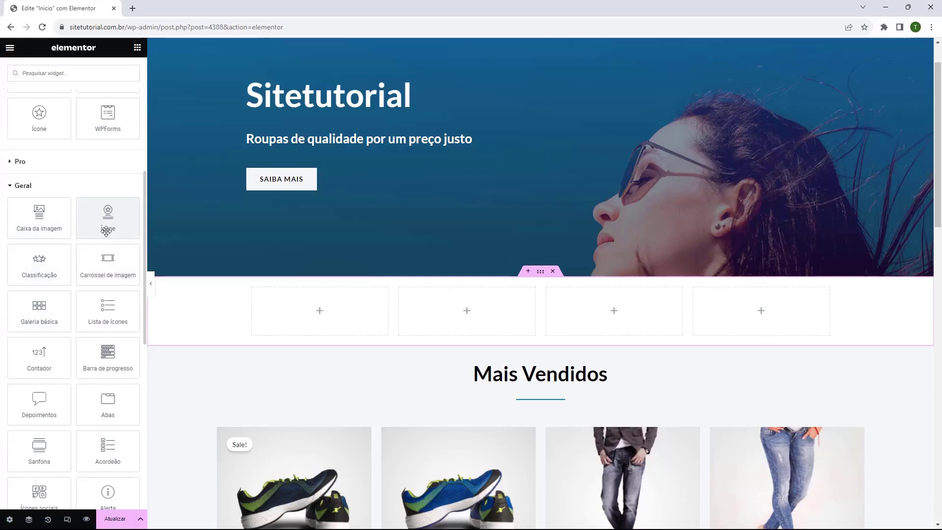
{"action": "left_click_drag", "start_coordinate": [97, 218], "coordinate": [311, 308]}
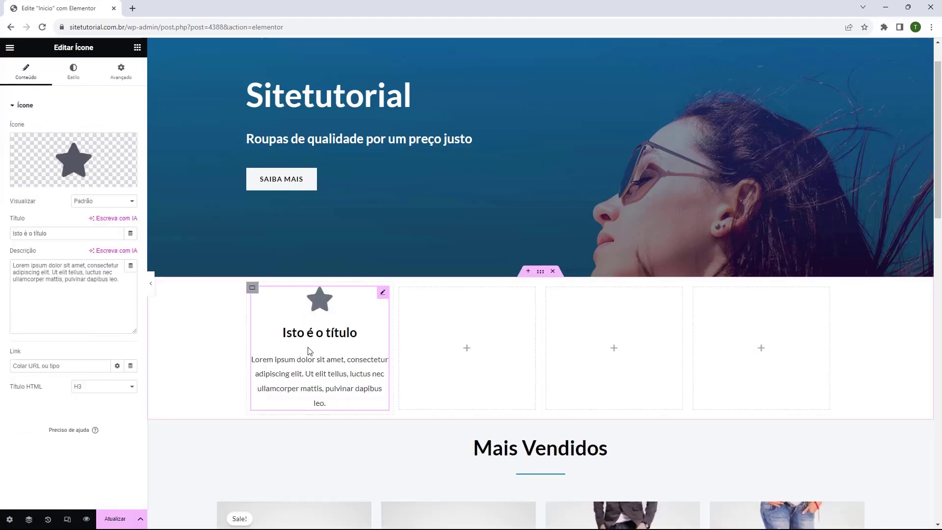
{"action": "mouse_move", "coordinate": [68, 169]}
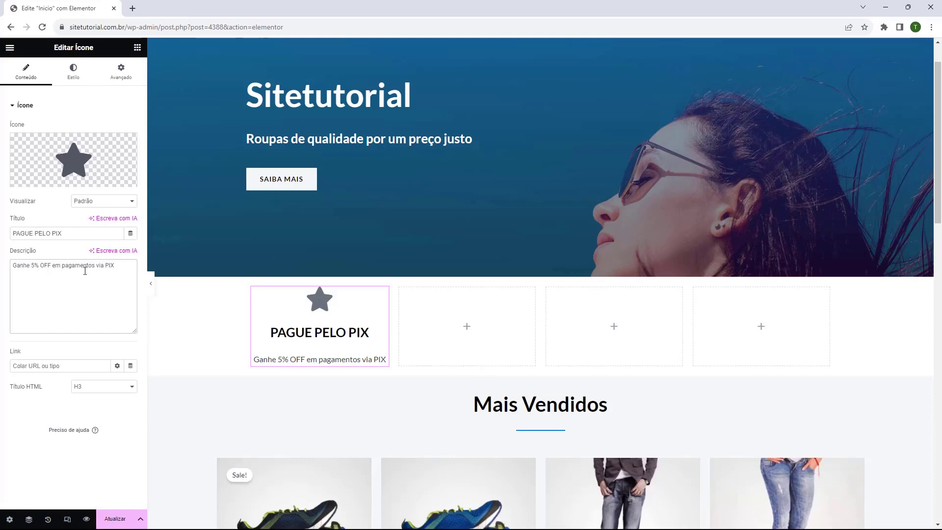
- Replace the icon box's star with the dark wavy banknote icon with notched corners, found by searching the icon library for "money"
{"action": "mouse_move", "coordinate": [61, 170]}
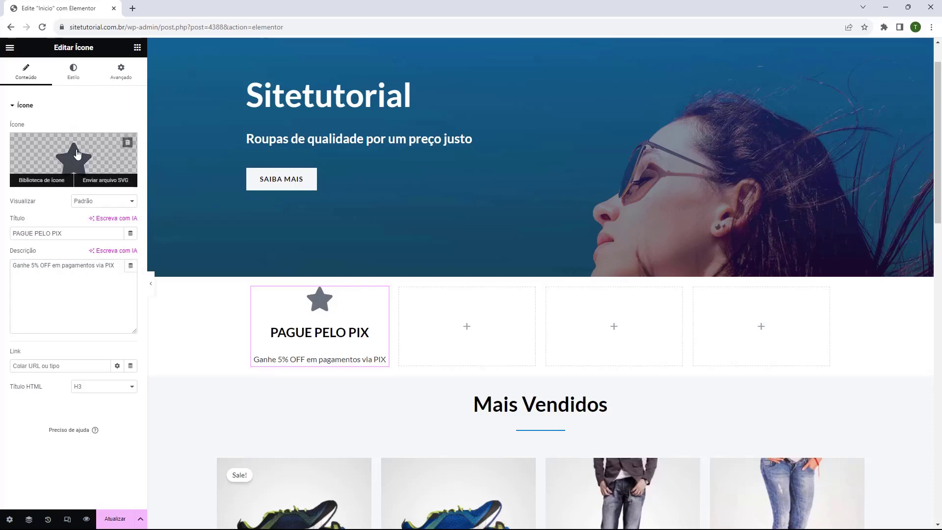
{"action": "left_click", "coordinate": [71, 154]}
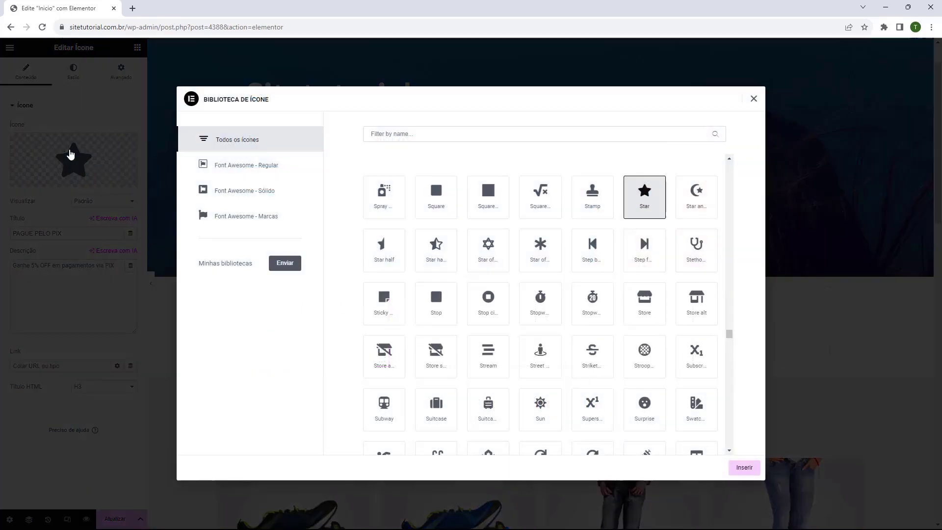
{"action": "scroll", "coordinate": [412, 208], "scroll_direction": "down", "scroll_amount": 12}
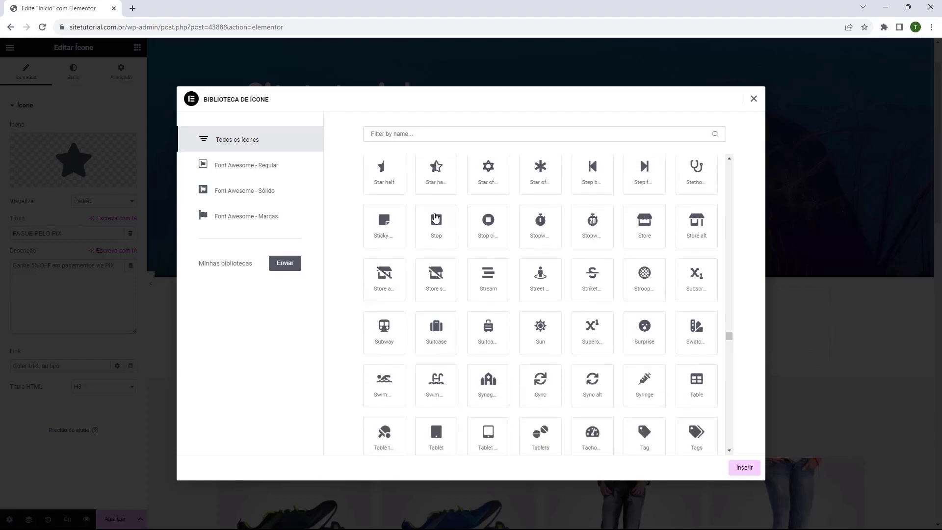
{"action": "scroll", "coordinate": [410, 221], "scroll_direction": "down", "scroll_amount": 12}
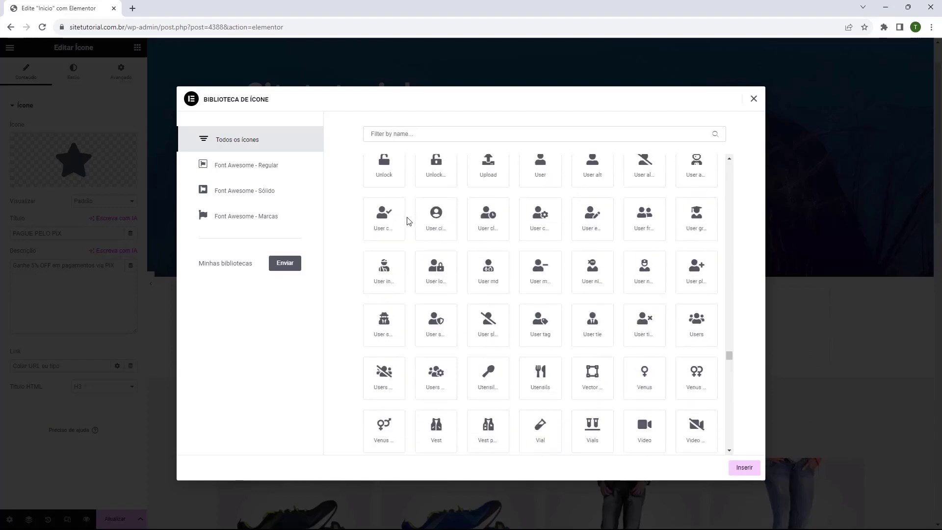
{"action": "scroll", "coordinate": [406, 221], "scroll_direction": "down", "scroll_amount": 12}
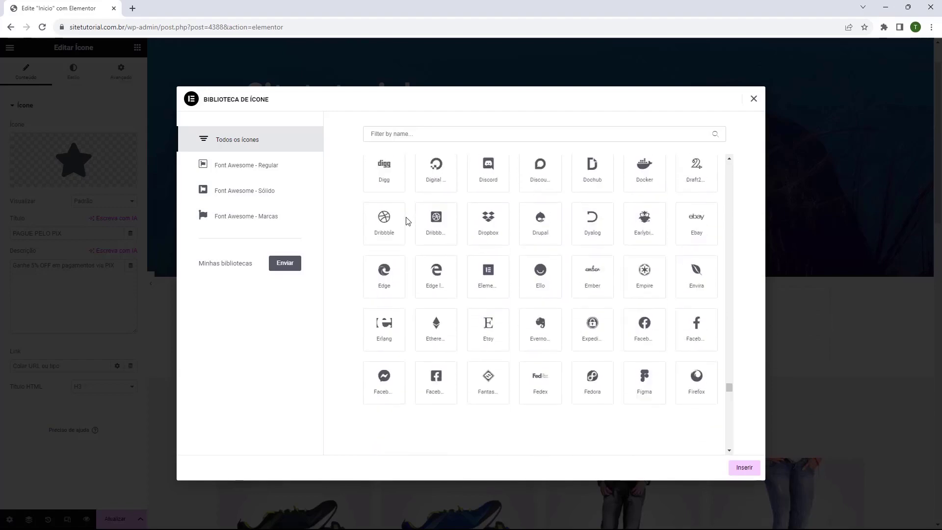
{"action": "scroll", "coordinate": [395, 290], "scroll_direction": "up", "scroll_amount": 15}
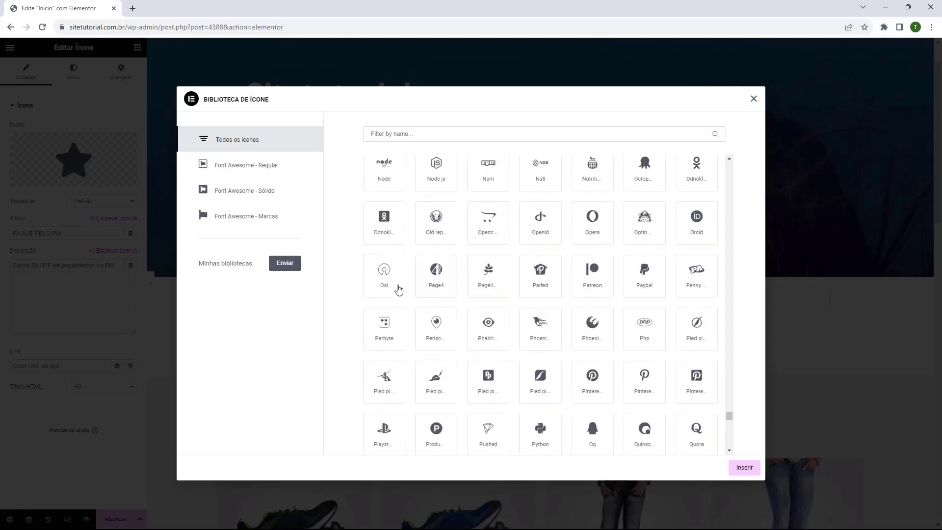
{"action": "scroll", "coordinate": [394, 284], "scroll_direction": "up", "scroll_amount": 15}
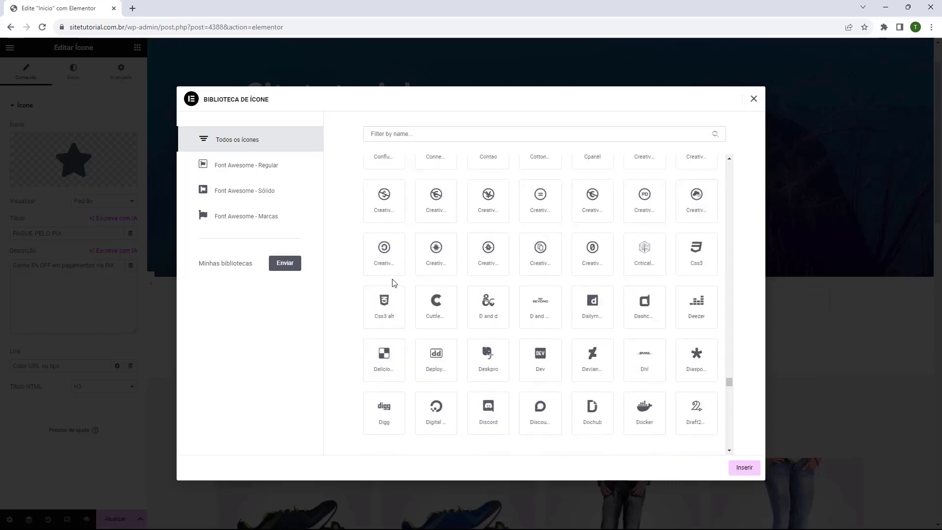
{"action": "left_click", "coordinate": [411, 134]}
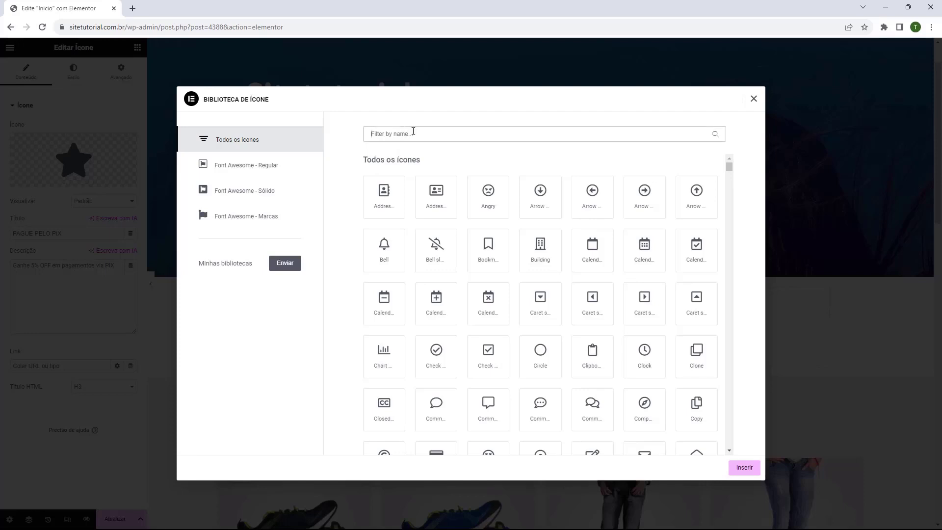
{"action": "type", "text": "money"}
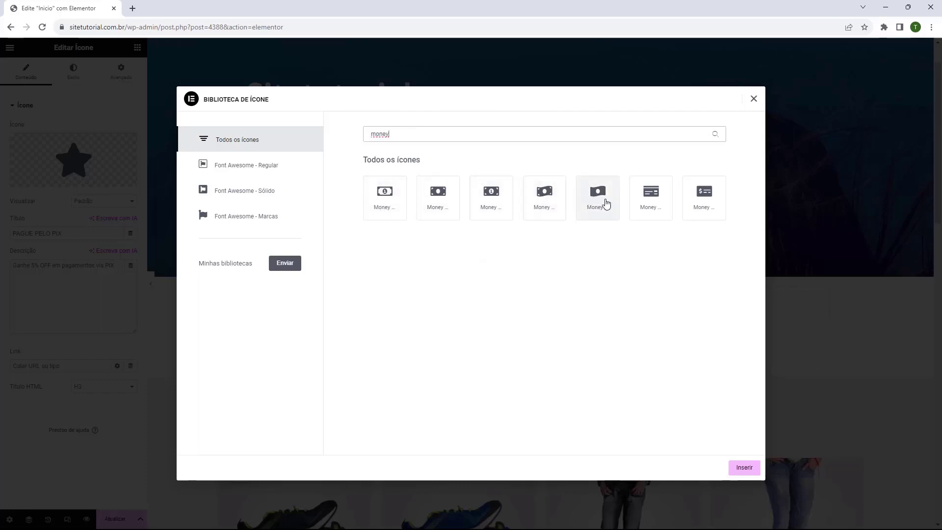
{"action": "left_click", "coordinate": [548, 198]}
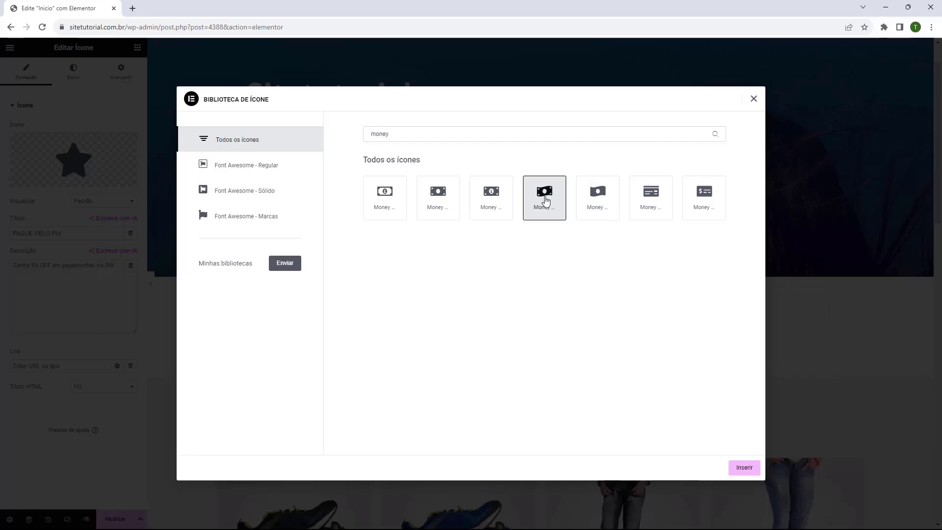
{"action": "left_click", "coordinate": [744, 467]}
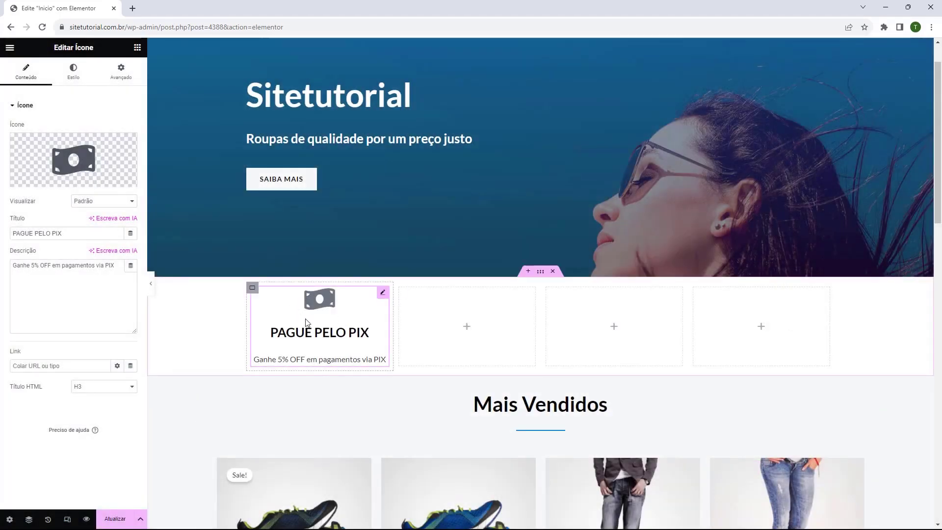
- Try the left and right icon positions on the "PAGUE PELO PIX" box and return the icon above the title
{"action": "left_click", "coordinate": [72, 77]}
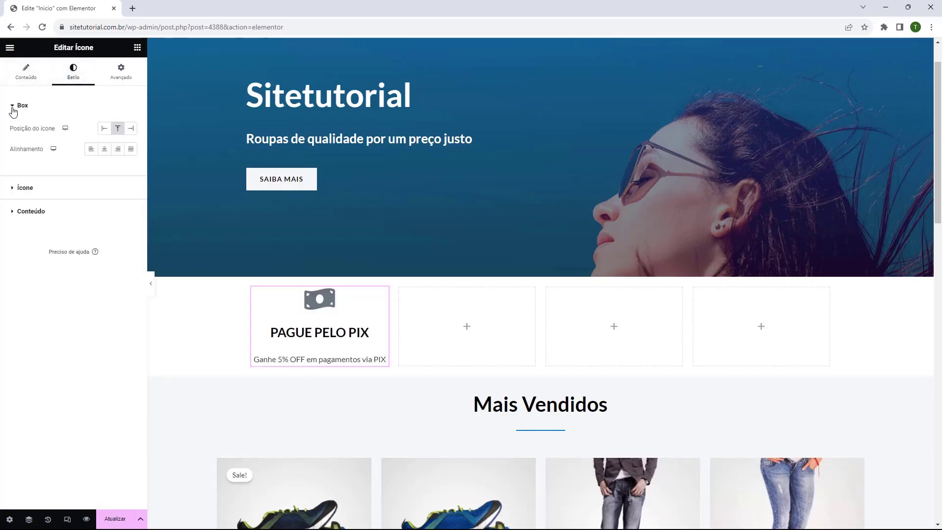
{"action": "left_click", "coordinate": [104, 130]}
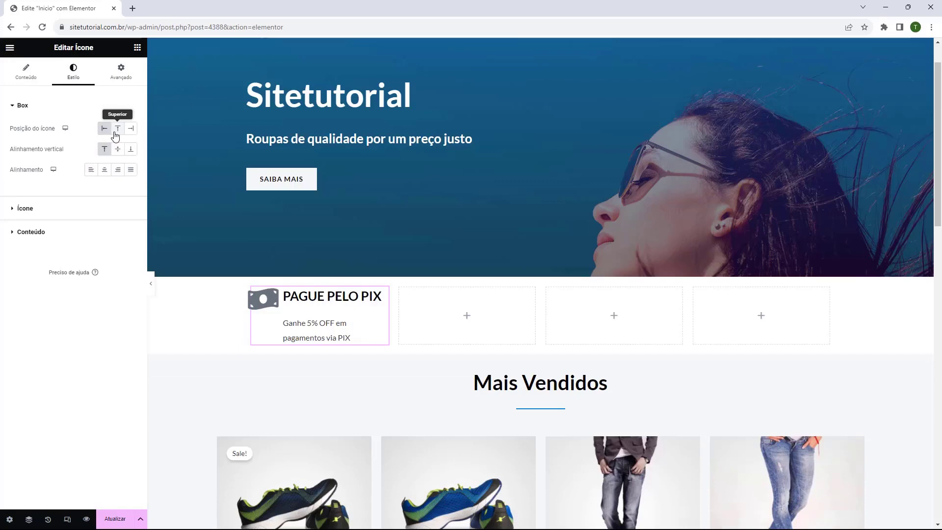
{"action": "left_click", "coordinate": [115, 133]}
{"action": "left_click", "coordinate": [130, 130]}
{"action": "left_click", "coordinate": [117, 131]}
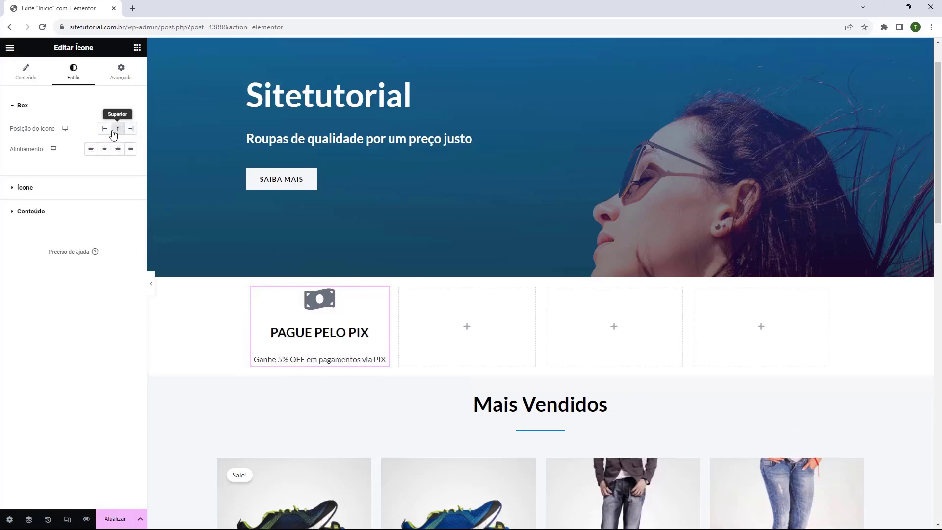
- Try the bottom and top vertical alignments with the icon left of the "PAGUE PELO PIX" text, and return the icon above the title
{"action": "left_click", "coordinate": [104, 129]}
{"action": "left_click", "coordinate": [131, 149]}
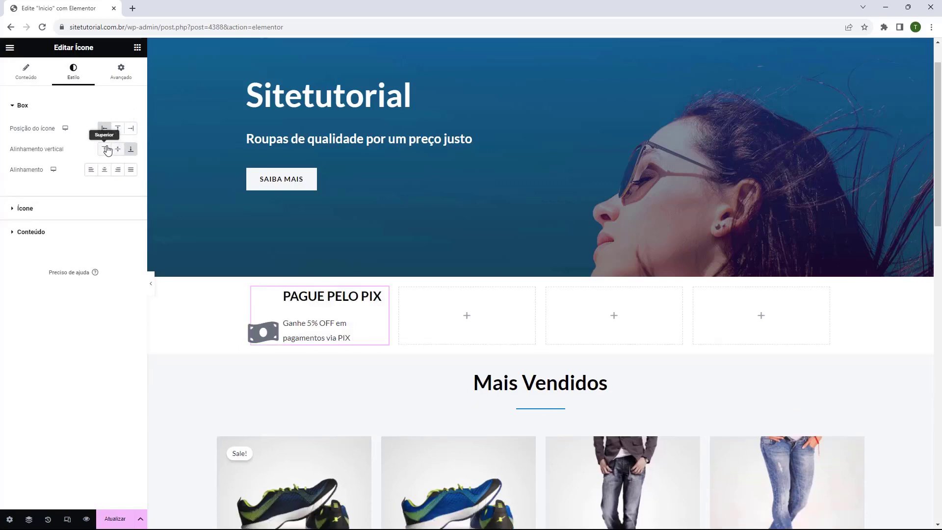
{"action": "left_click", "coordinate": [106, 148]}
{"action": "left_click", "coordinate": [117, 129]}
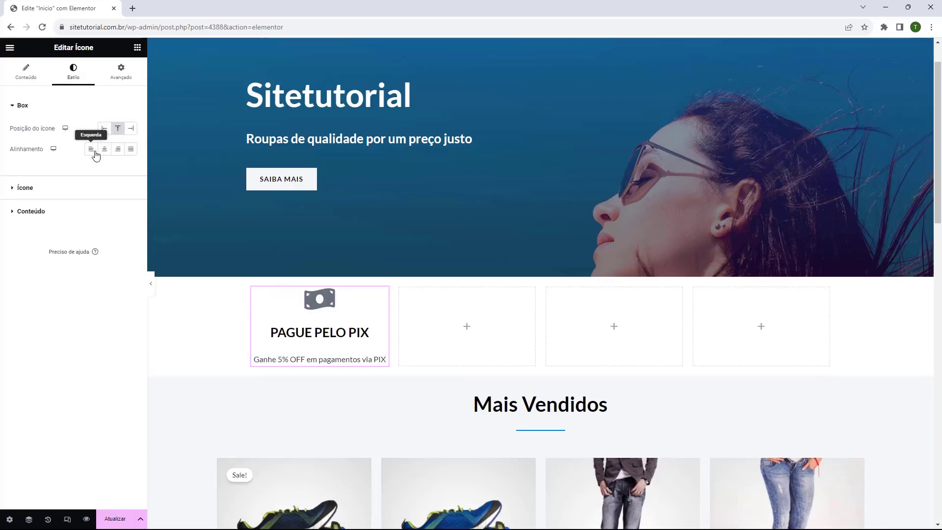
- Try the left, right and justified alignments on the "PAGUE PELO PIX" box and set its alignment to centered
{"action": "left_click", "coordinate": [91, 149]}
{"action": "left_click", "coordinate": [105, 149]}
{"action": "left_click", "coordinate": [118, 149]}
{"action": "left_click", "coordinate": [130, 149]}
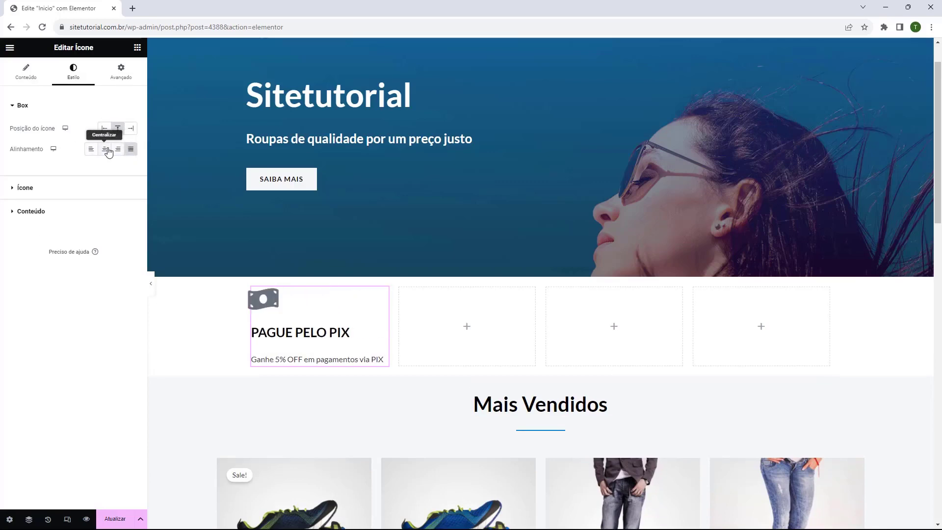
{"action": "left_click", "coordinate": [105, 149]}
- Reduce the banknote icon's spacing to 0 and set its primary color to black (#000000)
{"action": "left_click", "coordinate": [25, 187]}
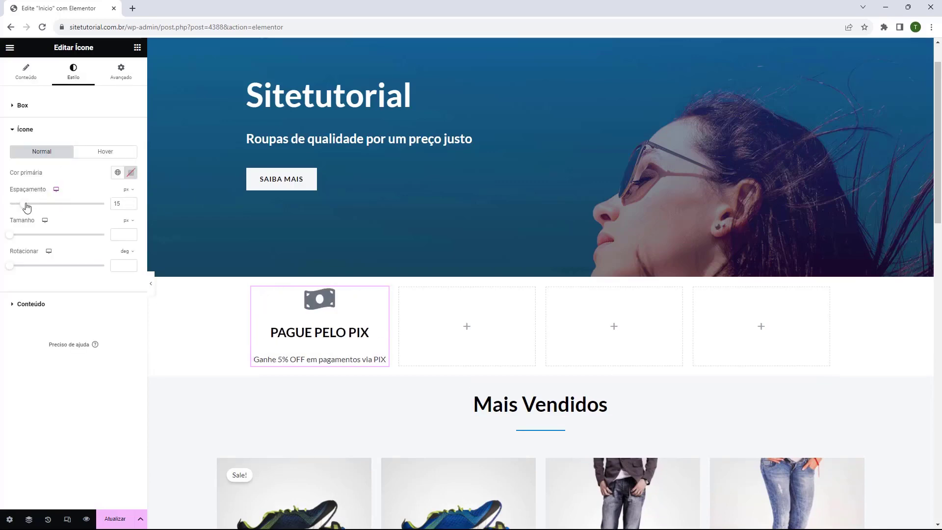
{"action": "mouse_move", "coordinate": [26, 206]}
{"action": "left_mouse_down"}
{"action": "mouse_move", "coordinate": [38, 207]}
{"action": "mouse_move", "coordinate": [10, 207]}
{"action": "left_mouse_up"}
{"action": "left_click", "coordinate": [131, 175]}
{"action": "left_click_drag", "start_coordinate": [134, 231], "coordinate": [188, 213]}
{"action": "left_click_drag", "start_coordinate": [159, 293], "coordinate": [146, 293]}
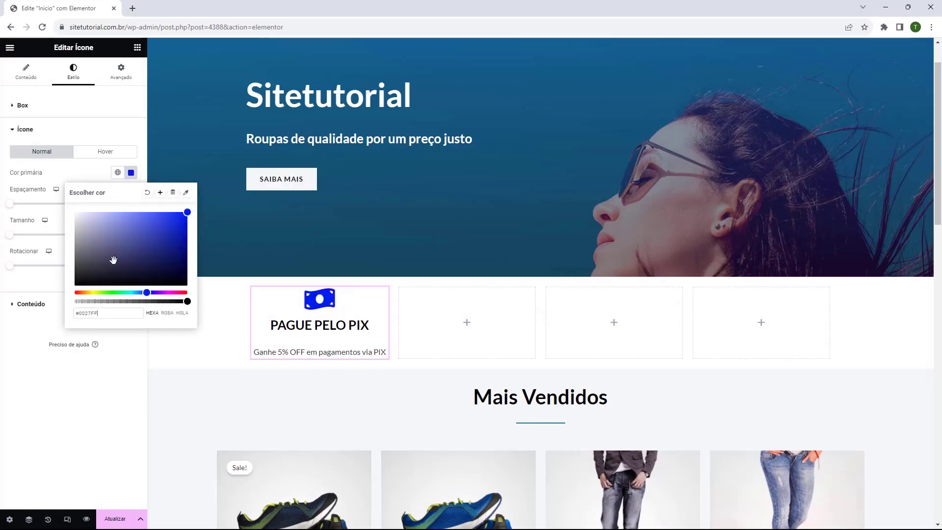
{"action": "left_click_drag", "start_coordinate": [113, 259], "coordinate": [63, 303]}
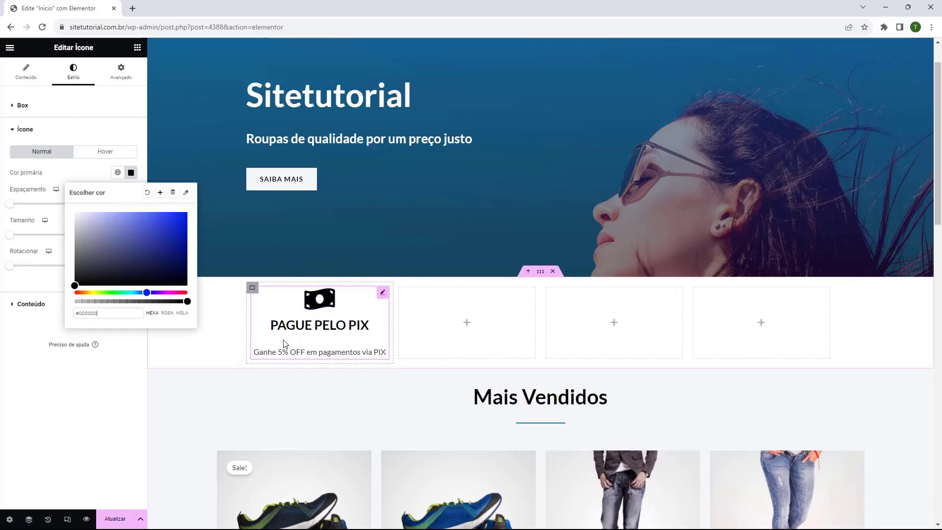
- Set the banknote icon's size to 54 px and the "PAGUE PELO PIX" title's spacing to 0
{"action": "left_click_drag", "start_coordinate": [9, 235], "coordinate": [0, 278]}
{"action": "left_click", "coordinate": [48, 305]}
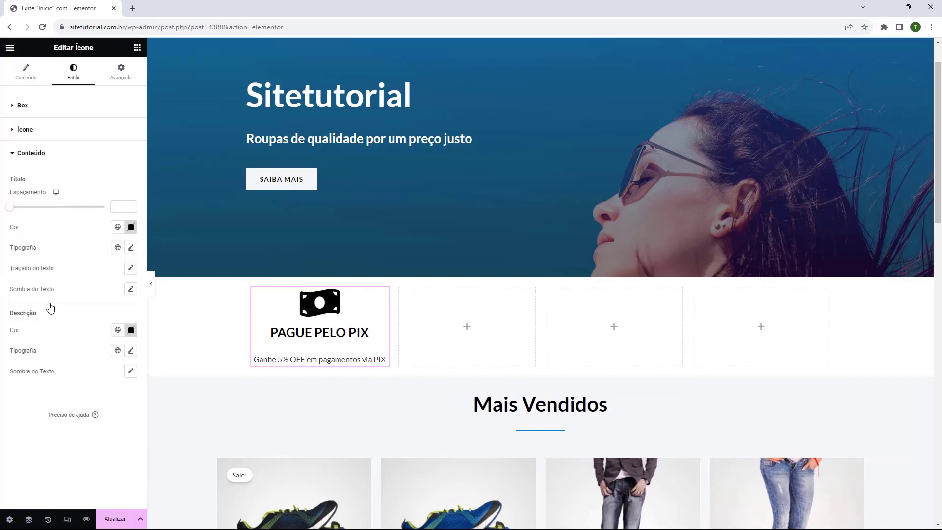
{"action": "left_click", "coordinate": [11, 213]}
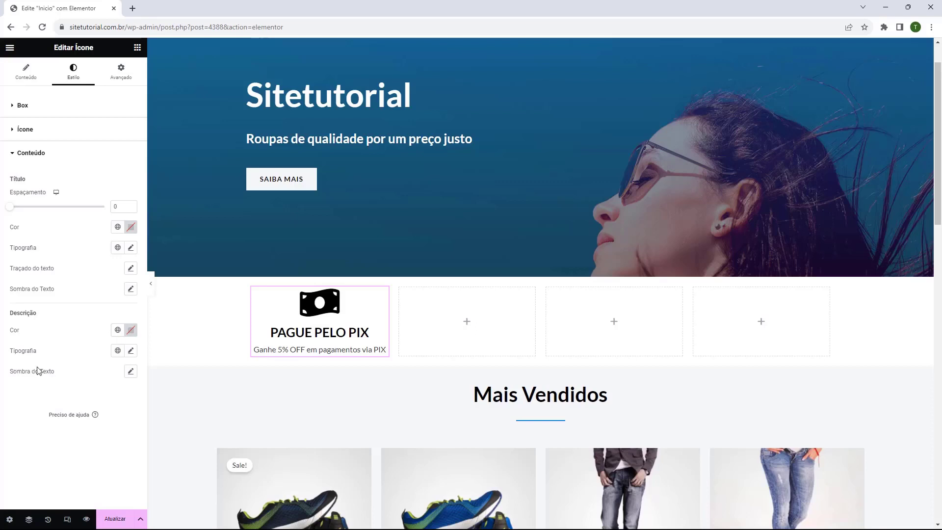
{"action": "left_click", "coordinate": [34, 139]}
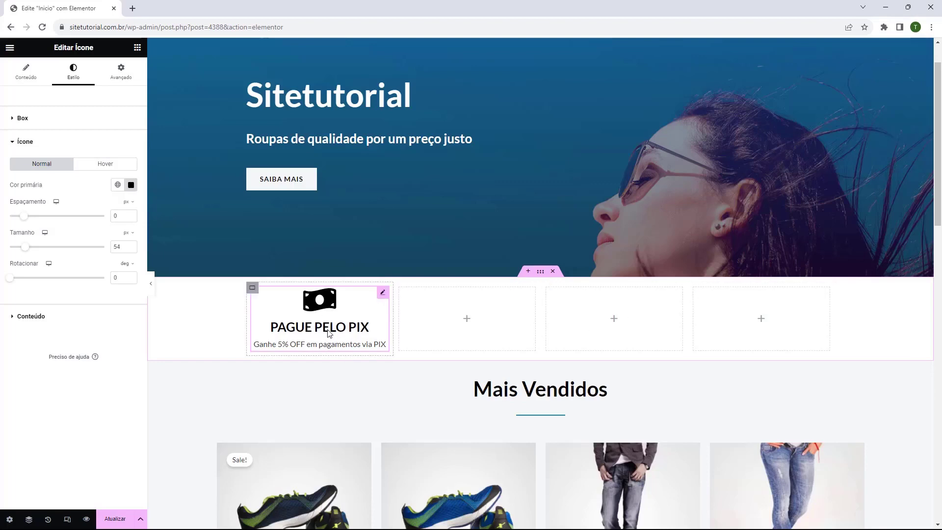
- Duplicate the "PAGUE PELO PIX" icon box and move the copy into the second column
{"action": "right_click", "coordinate": [383, 297]}
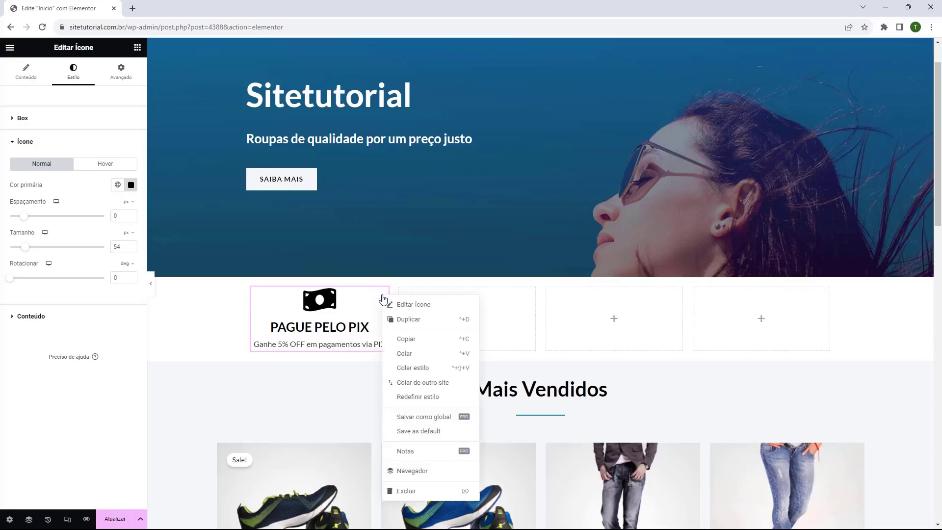
{"action": "left_click", "coordinate": [399, 320]}
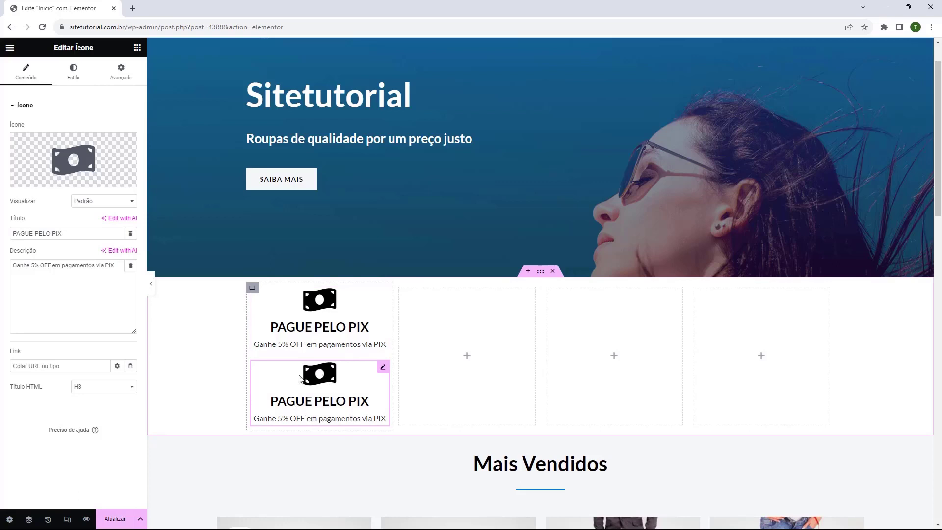
{"action": "left_click_drag", "start_coordinate": [382, 371], "coordinate": [478, 346]}
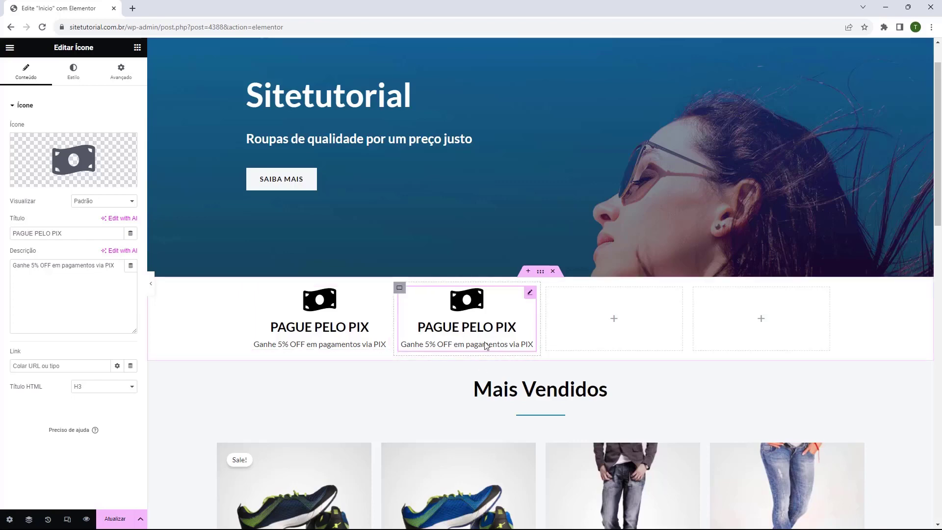
- Give the second box the solid credit card icon found with "card", the title "PARCELAMENTO" and the description "Pague em até 12x sem Juros"
{"action": "mouse_move", "coordinate": [76, 165]}
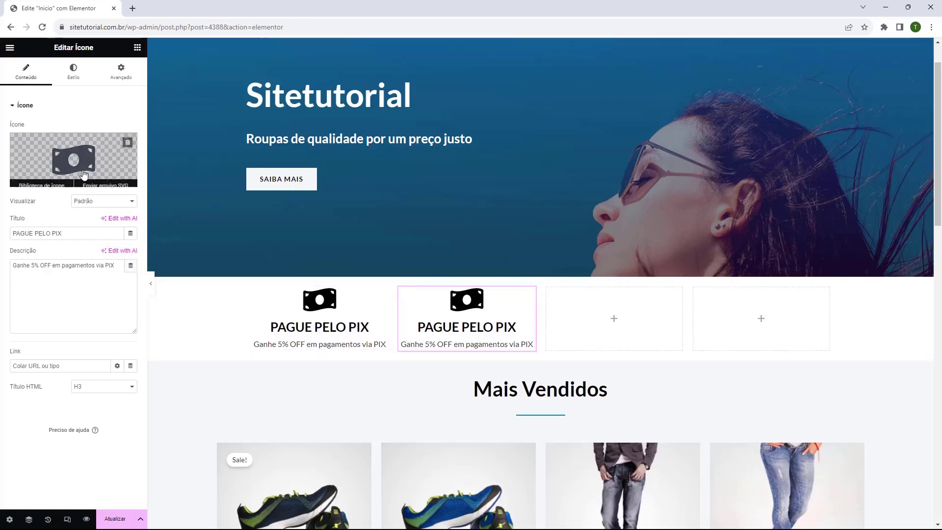
{"action": "left_click", "coordinate": [75, 163]}
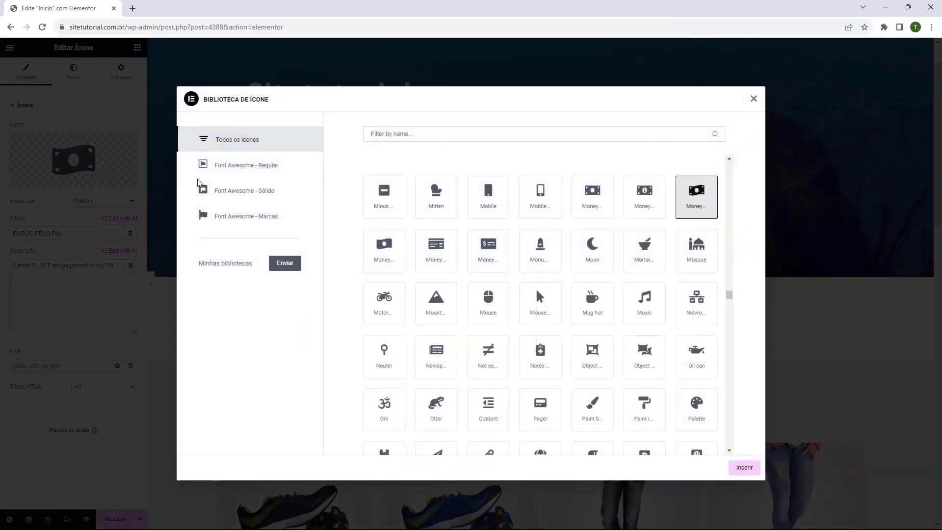
{"action": "left_click", "coordinate": [426, 135]}
{"action": "type", "text": "cas"}
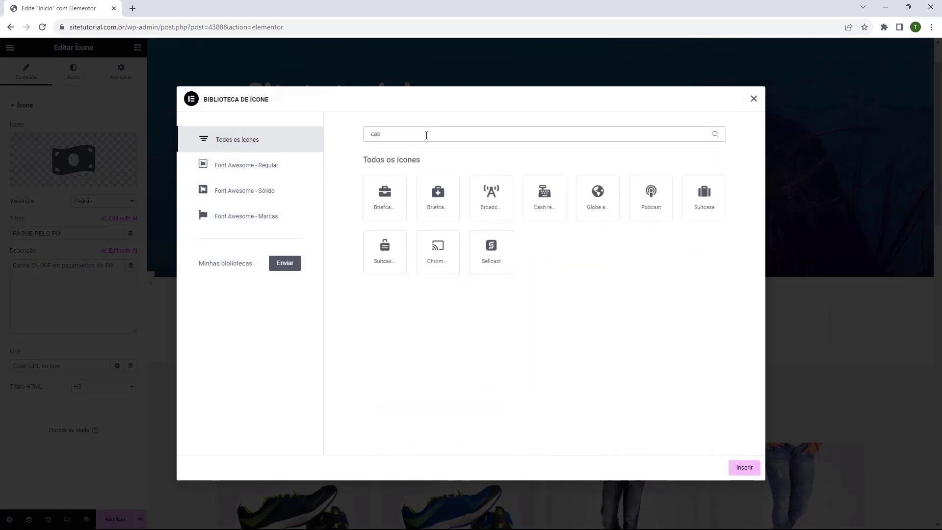
{"action": "key", "text": "BackSpace"}
{"action": "type", "text": "rd"}
{"action": "left_click", "coordinate": [606, 210]}
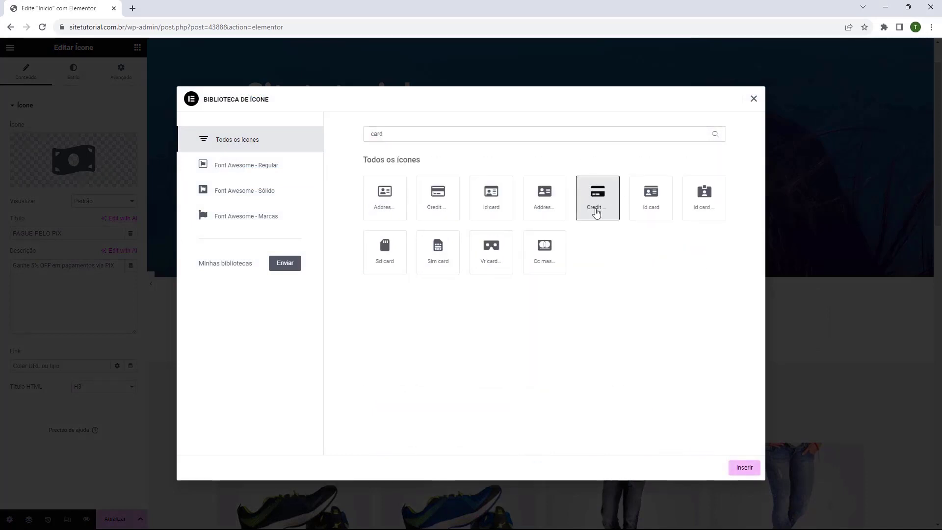
{"action": "left_click", "coordinate": [744, 467]}
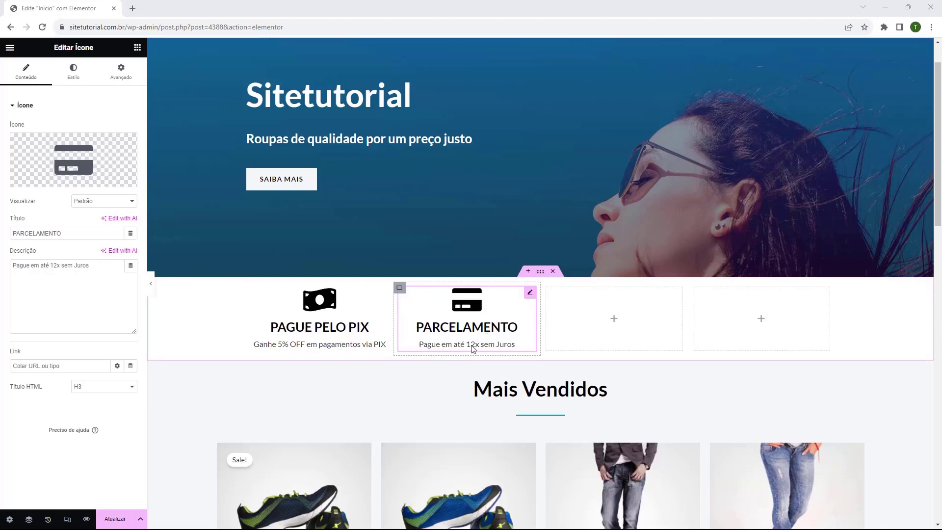
- Duplicate the "PARCELAMENTO" icon box and move the copy into the third column
{"action": "right_click", "coordinate": [529, 302]}
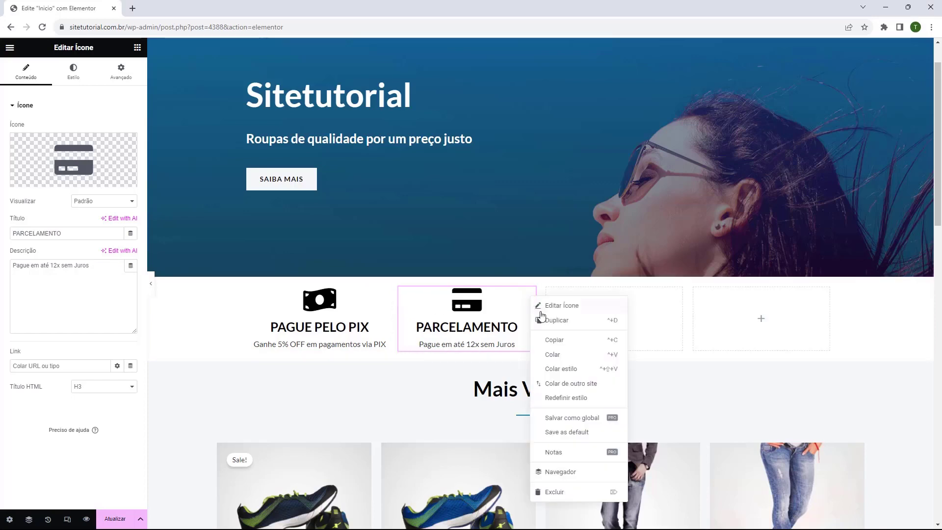
{"action": "left_click", "coordinate": [551, 323]}
{"action": "left_click_drag", "start_coordinate": [529, 374], "coordinate": [618, 334]}
- Give the third box the cart-with-arrow icon found with "arrow", the title "TROCA GRÁTIS" and the description "Troca em até 30 dias"
{"action": "left_click", "coordinate": [68, 164]}
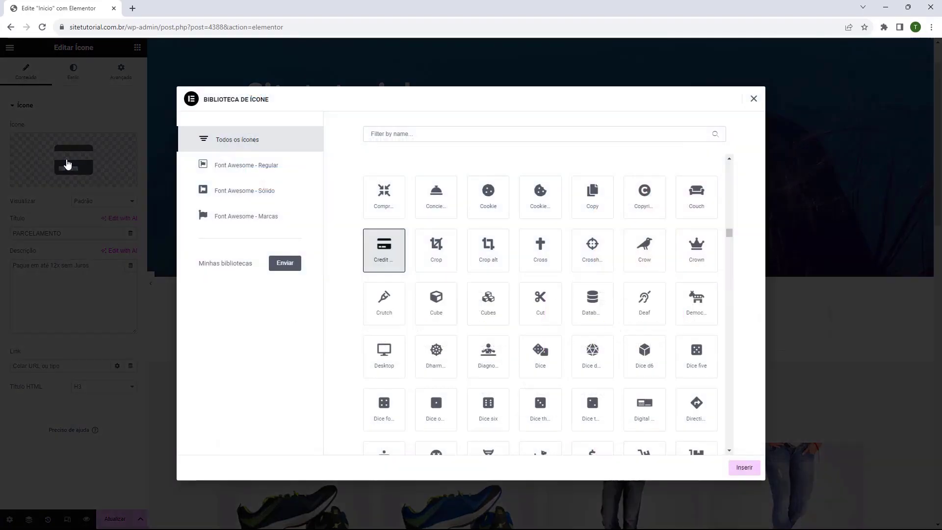
{"action": "type", "text": "arrow"}
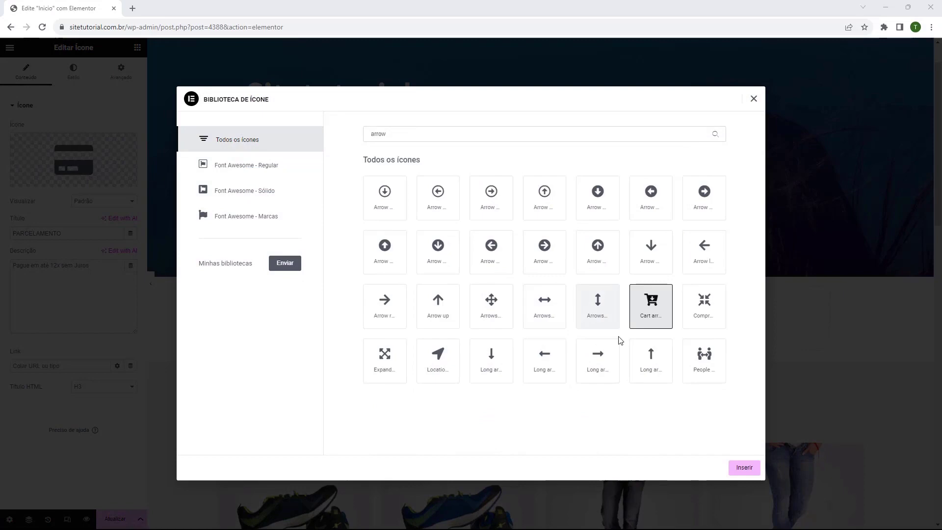
{"action": "left_click", "coordinate": [736, 468]}
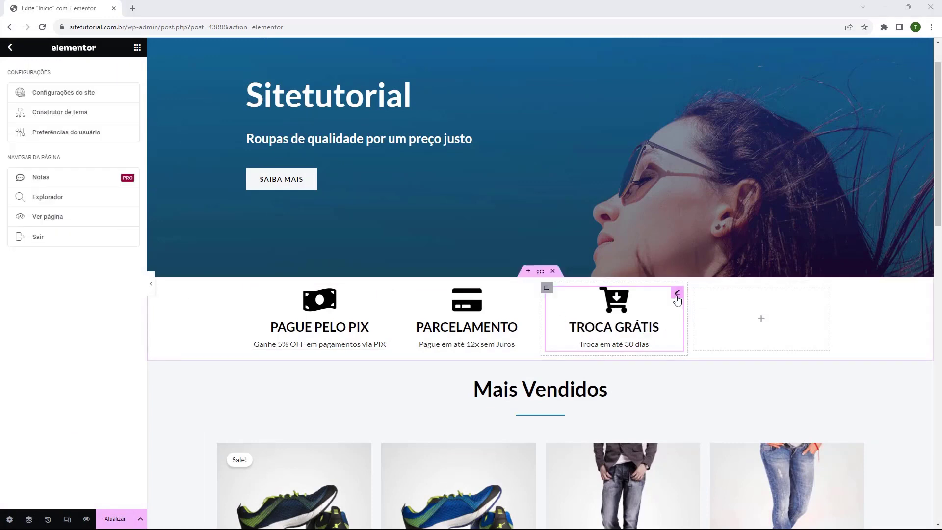
- Duplicate the "TROCA GRÁTIS" box into the fourth column with the Dolly icon, title "FRETE GRÁTIS" and description "Frete grátis para todo o Brasil"
{"action": "right_click", "coordinate": [677, 299]}
{"action": "left_click", "coordinate": [702, 320]}
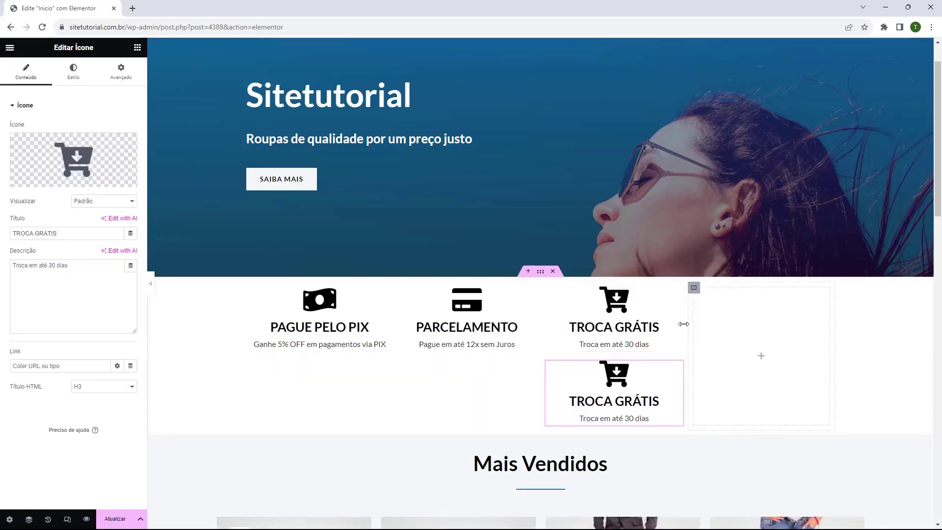
{"action": "left_click_drag", "start_coordinate": [677, 370], "coordinate": [758, 330]}
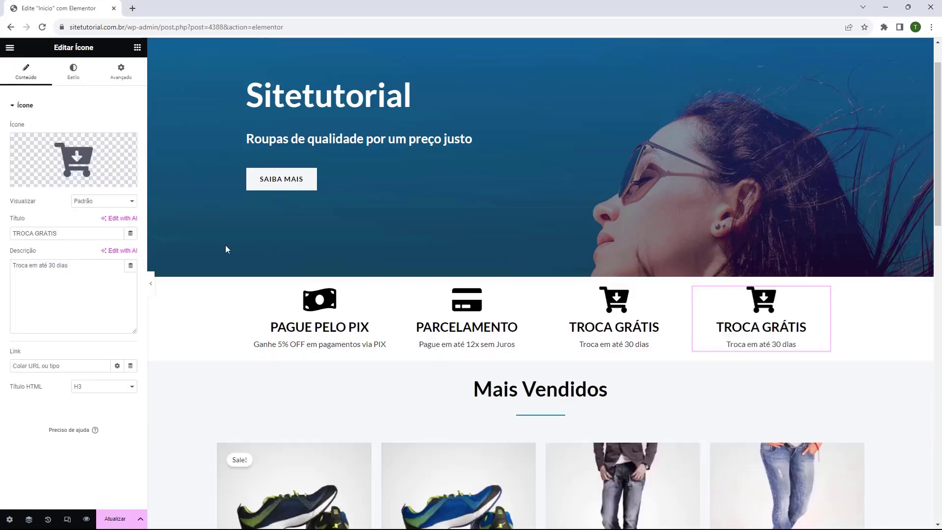
{"action": "left_click", "coordinate": [79, 161]}
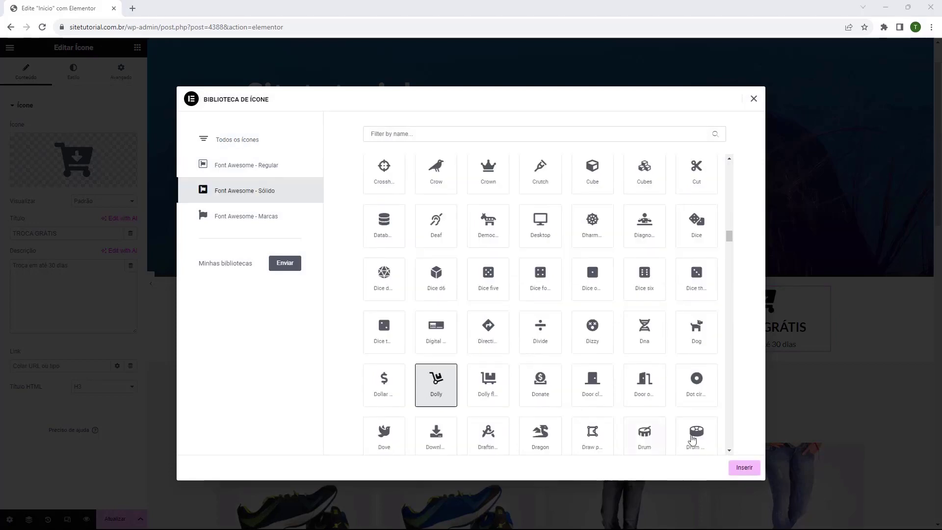
{"action": "left_click", "coordinate": [742, 467]}
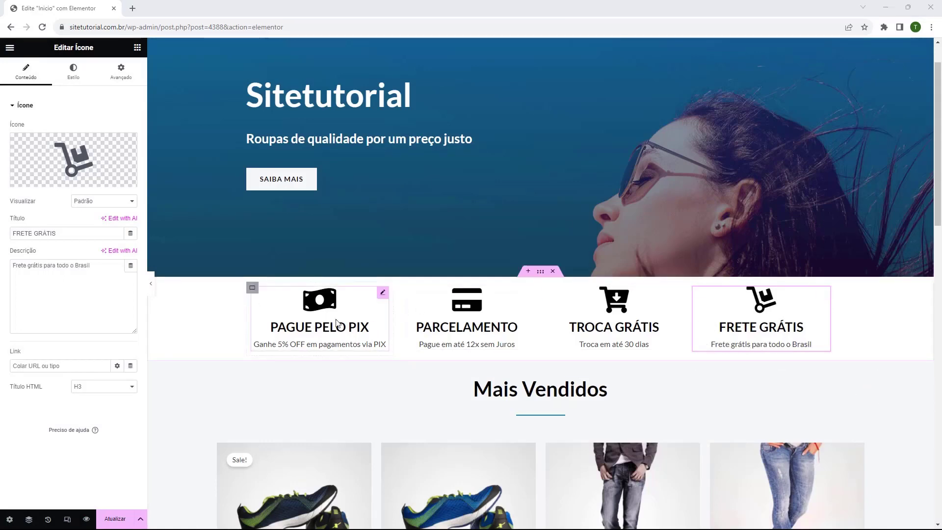
- Review the four benefit boxes, the "Mais Vendidos" products and the category cards on the page
{"action": "left_click", "coordinate": [512, 327]}
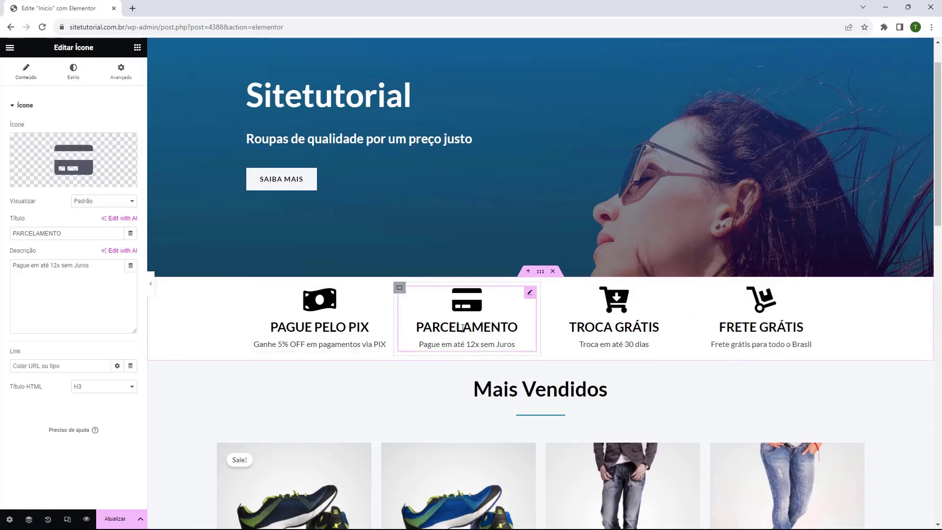
{"action": "left_click", "coordinate": [581, 332]}
{"action": "left_click", "coordinate": [795, 328]}
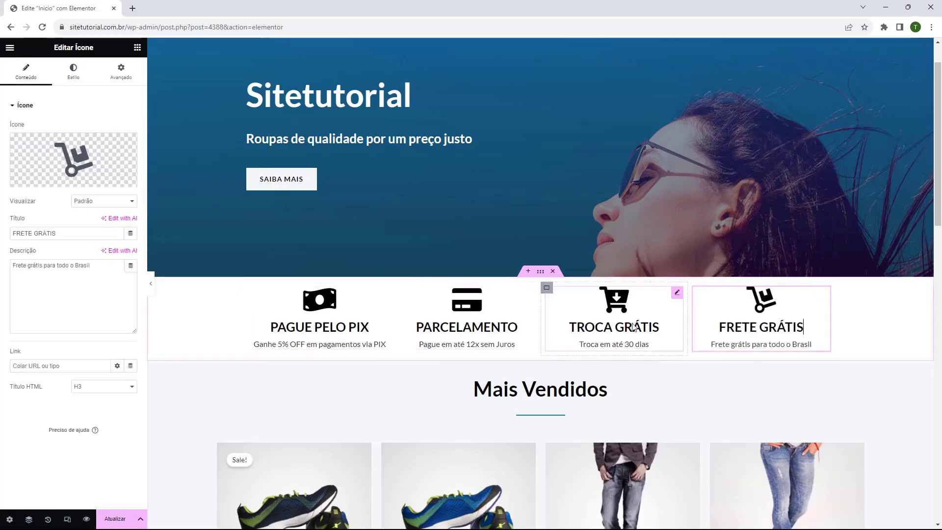
{"action": "scroll", "coordinate": [499, 256], "scroll_direction": "down", "scroll_amount": 5}
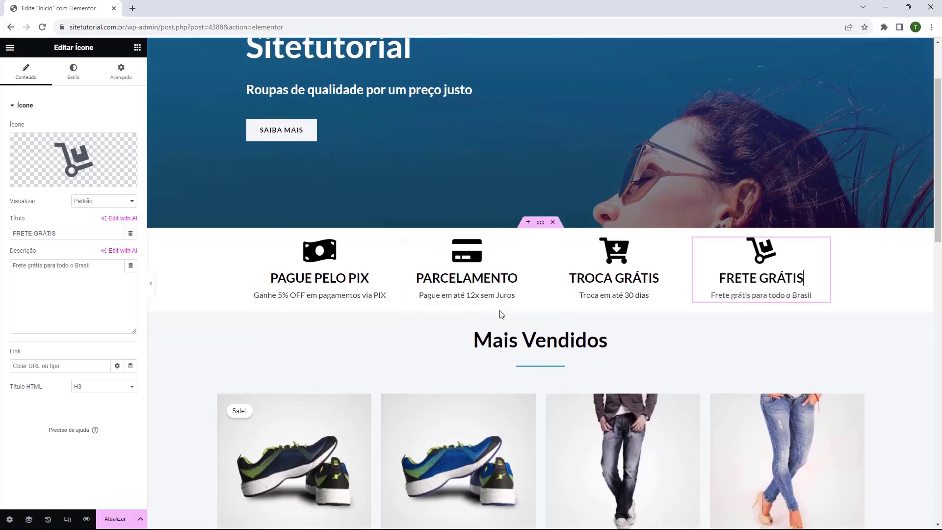
{"action": "scroll", "coordinate": [453, 177], "scroll_direction": "down", "scroll_amount": 7}
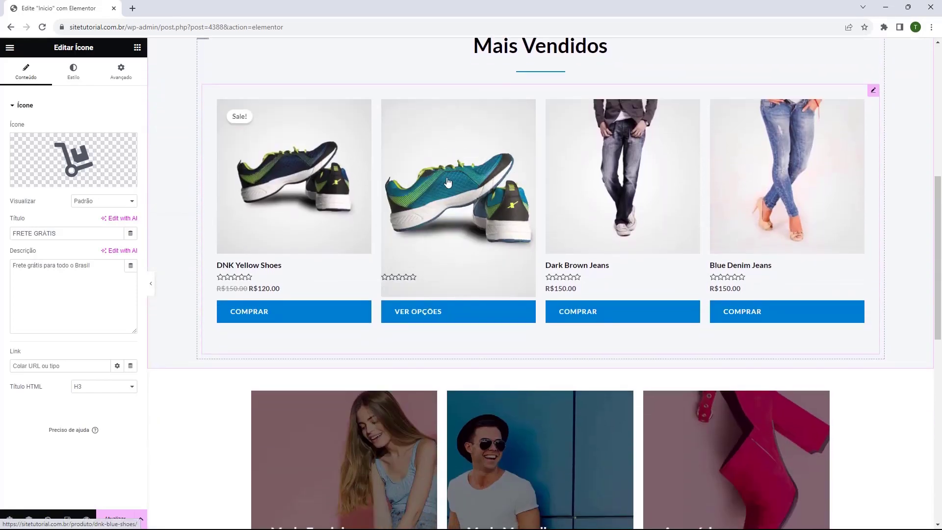
{"action": "scroll", "coordinate": [377, 253], "scroll_direction": "down", "scroll_amount": 1}
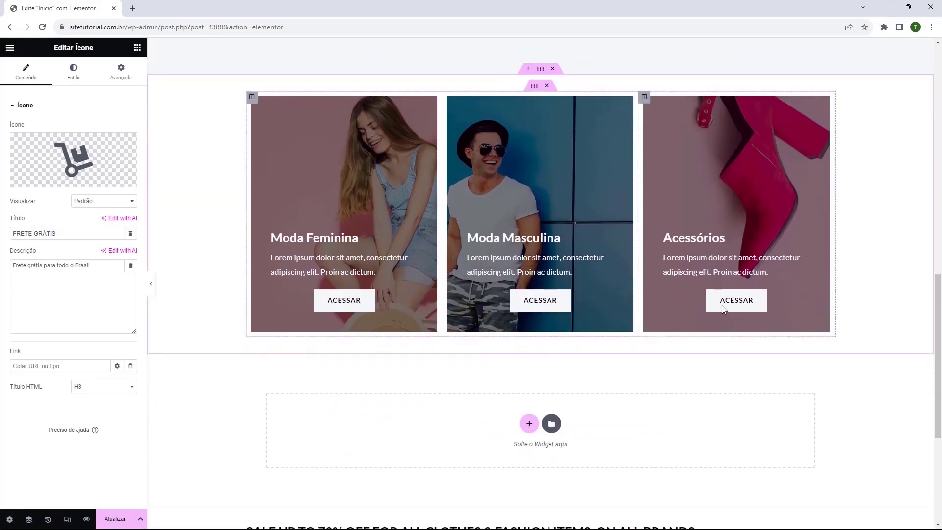
{"action": "scroll", "coordinate": [537, 264], "scroll_direction": "up", "scroll_amount": 7}
{"action": "scroll", "coordinate": [544, 302], "scroll_direction": "up", "scroll_amount": 5}
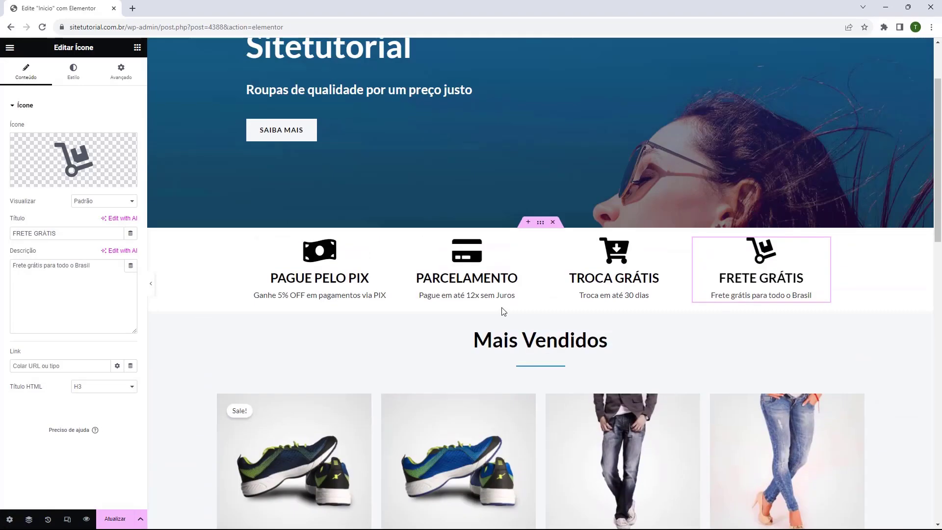
{"action": "scroll", "coordinate": [491, 305], "scroll_direction": "down", "scroll_amount": 9}
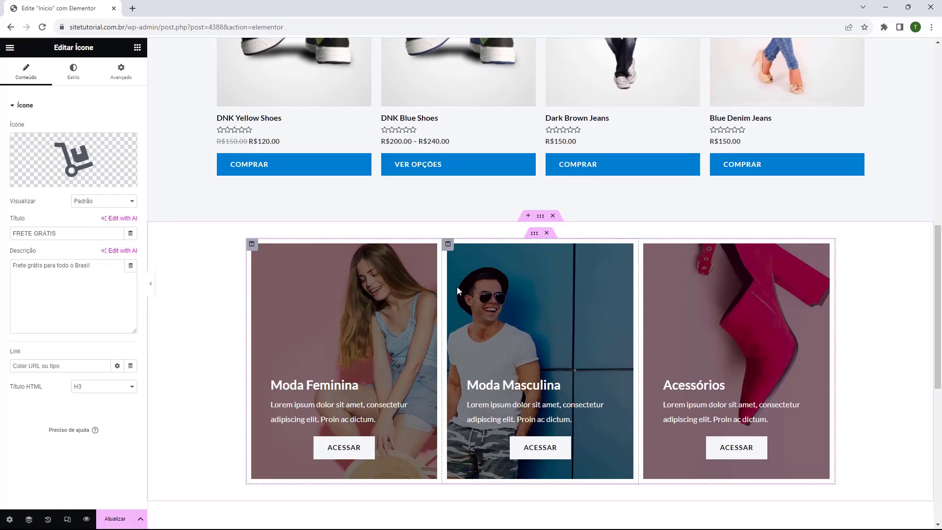
{"action": "scroll", "coordinate": [457, 286], "scroll_direction": "up", "scroll_amount": 4}
- Add a new single-column container with vertical direction below the category cards
{"action": "scroll", "coordinate": [530, 269], "scroll_direction": "down", "scroll_amount": 8}
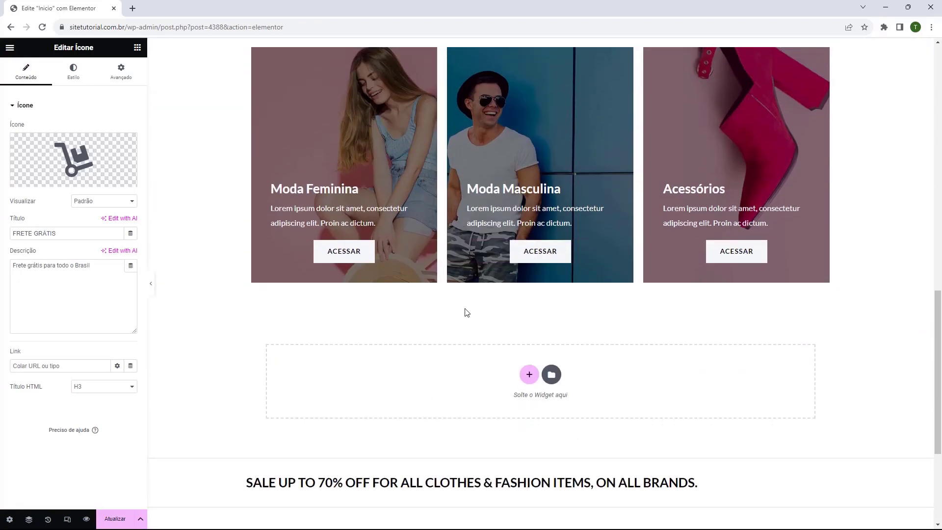
{"action": "scroll", "coordinate": [471, 317], "scroll_direction": "down", "scroll_amount": 1}
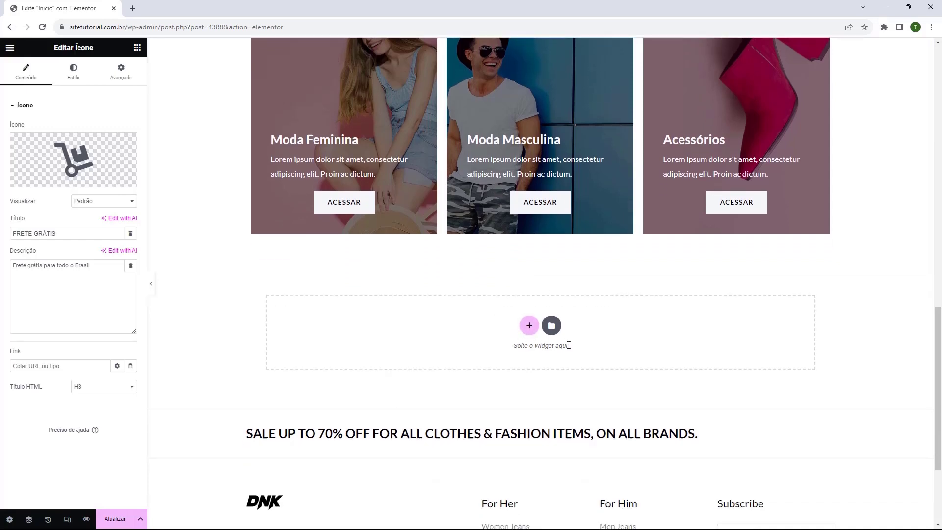
{"action": "left_click", "coordinate": [529, 325]}
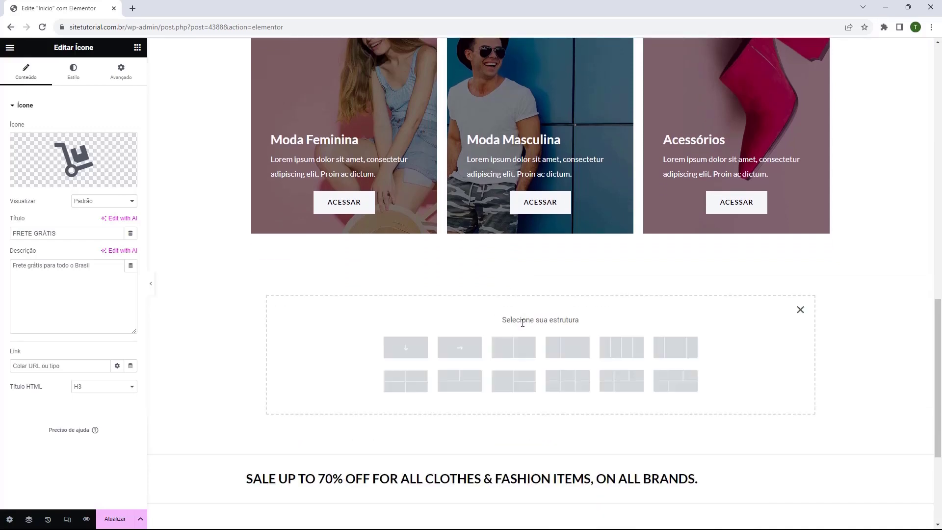
{"action": "left_click", "coordinate": [406, 348]}
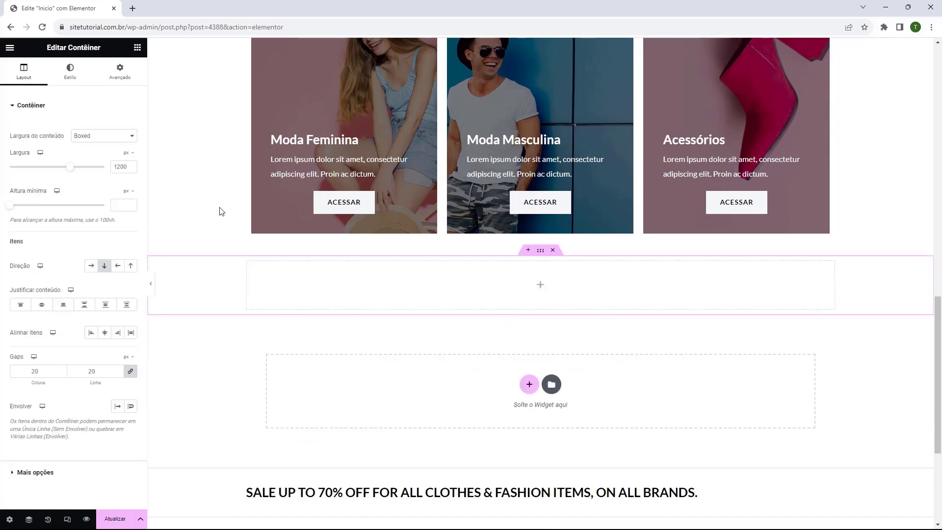
- Place a Título widget in the new container and a Botão widget directly beneath it
{"action": "left_click", "coordinate": [138, 47]}
{"action": "left_click_drag", "start_coordinate": [39, 226], "coordinate": [546, 292]}
{"action": "left_click", "coordinate": [137, 47]}
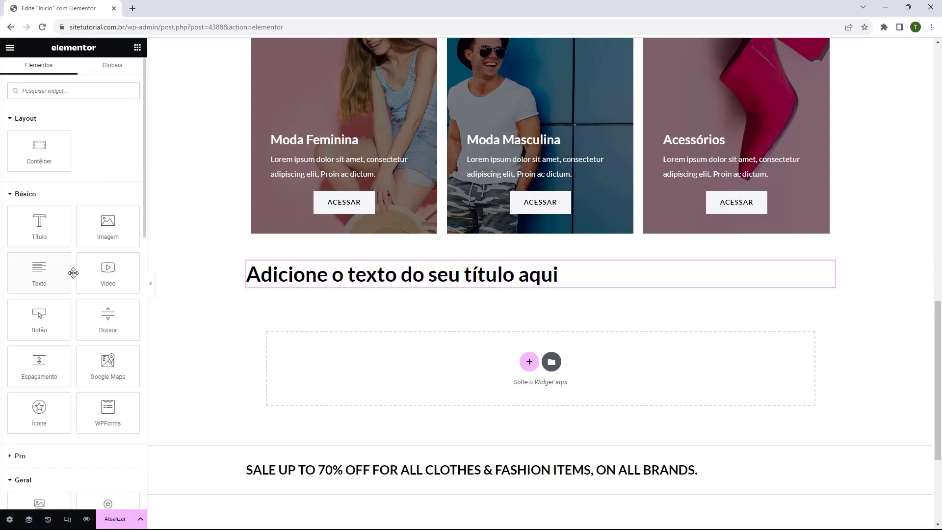
{"action": "left_click_drag", "start_coordinate": [39, 321], "coordinate": [521, 306]}
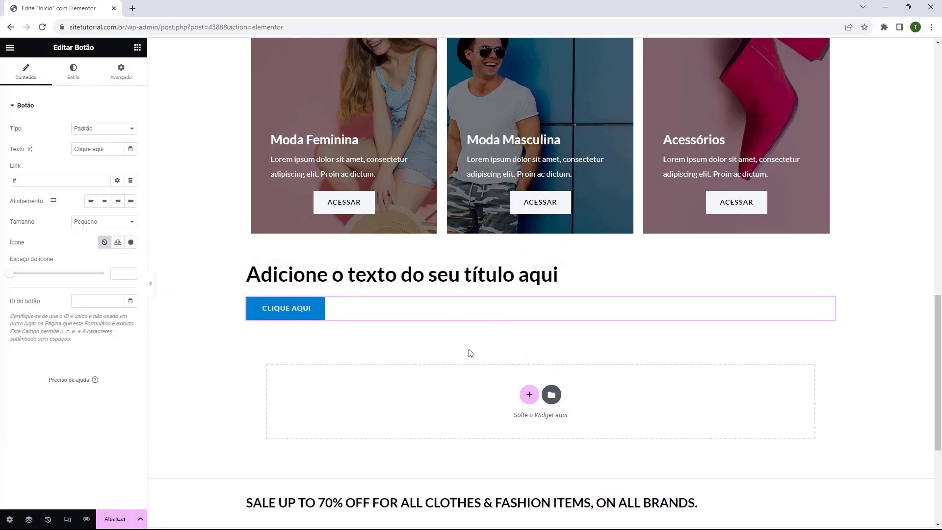
- Change the new heading's text to "Siga-nós nas Redes Sociais" and centre it
{"action": "left_click", "coordinate": [525, 281]}
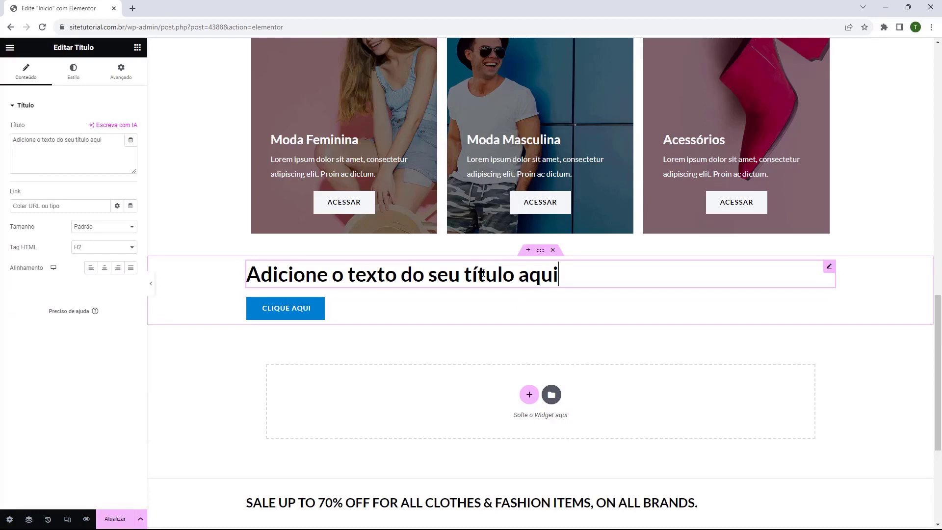
{"action": "triple_click", "coordinate": [73, 147]}
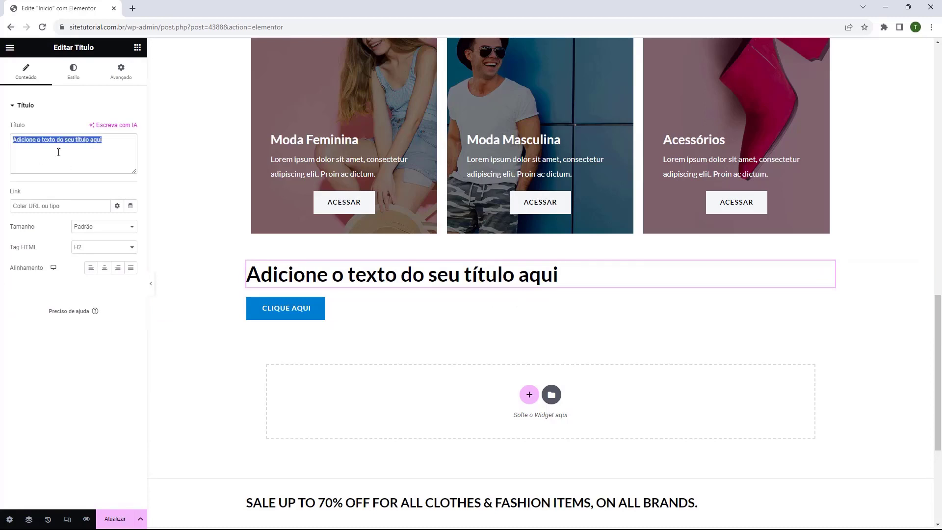
{"action": "type", "text": "Siga-nós nas Redes Sociais"}
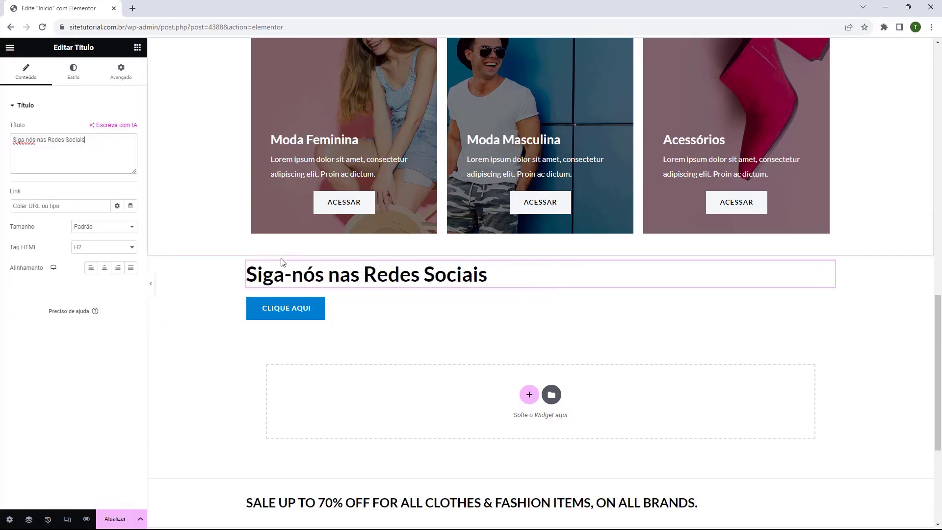
{"action": "left_click", "coordinate": [105, 269]}
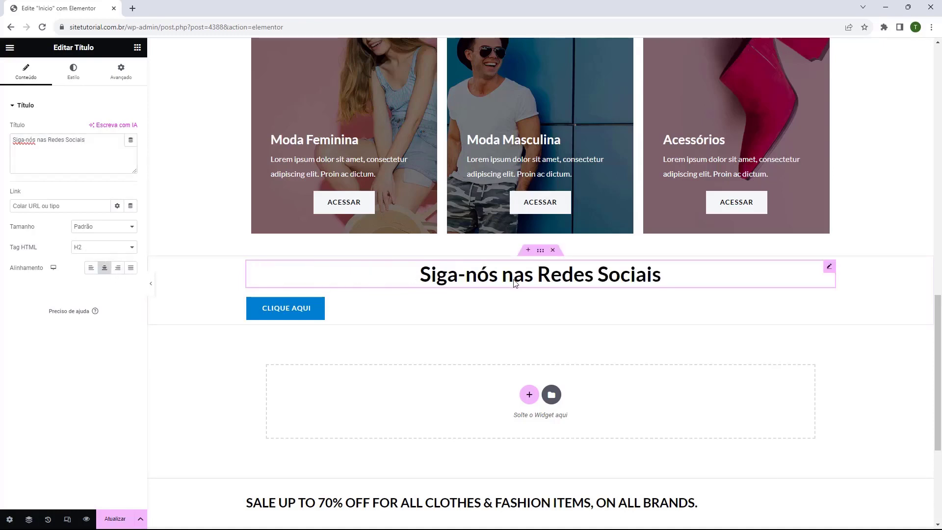
- Set the text colour of the "Siga-nós nas Redes Sociais" heading to white, #FFFFFF
{"action": "left_click", "coordinate": [74, 74]}
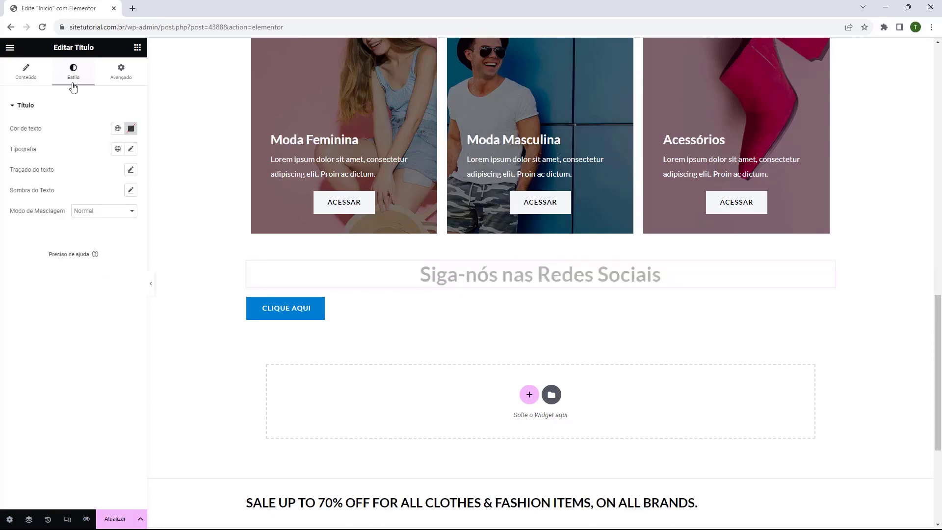
{"action": "left_click", "coordinate": [130, 128]}
{"action": "mouse_move", "coordinate": [126, 170]}
{"action": "left_mouse_down"}
{"action": "mouse_move", "coordinate": [114, 182]}
{"action": "mouse_move", "coordinate": [48, 158]}
{"action": "left_mouse_up"}
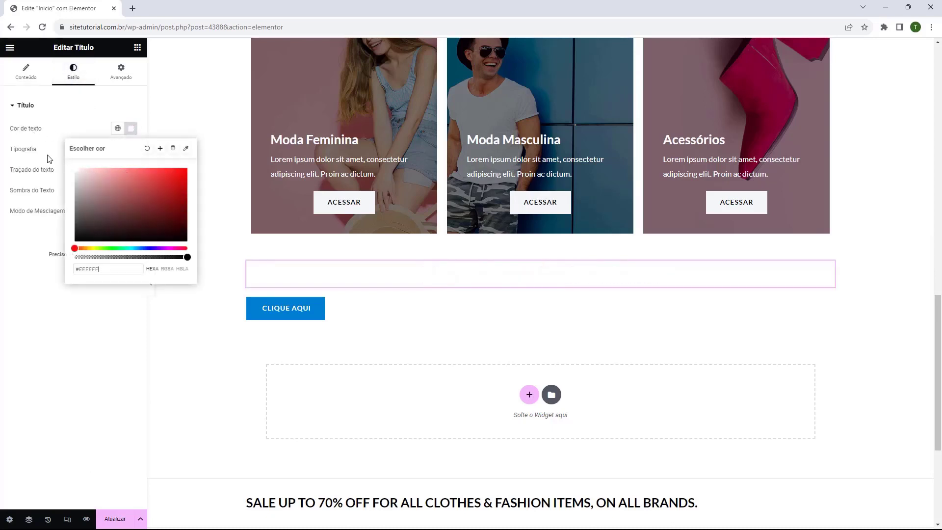
{"action": "left_click", "coordinate": [48, 158]}
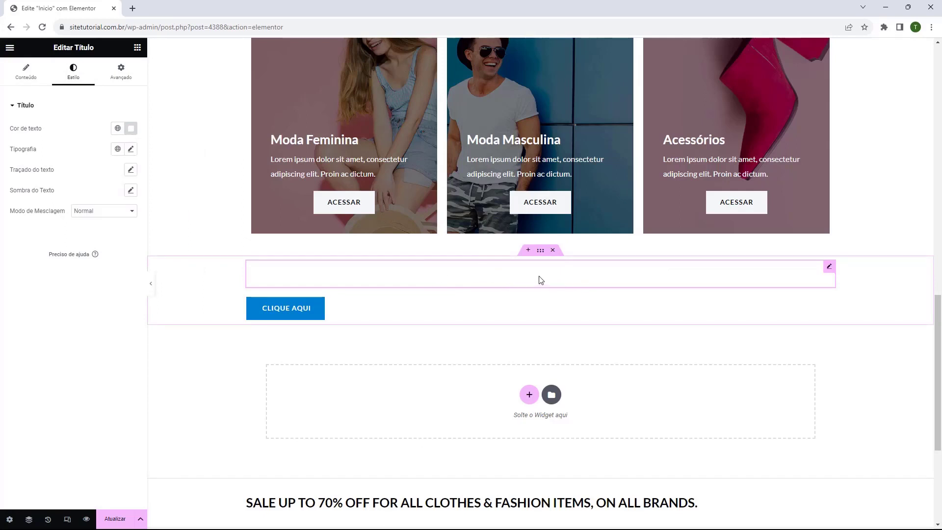
{"action": "left_click", "coordinate": [493, 313]}
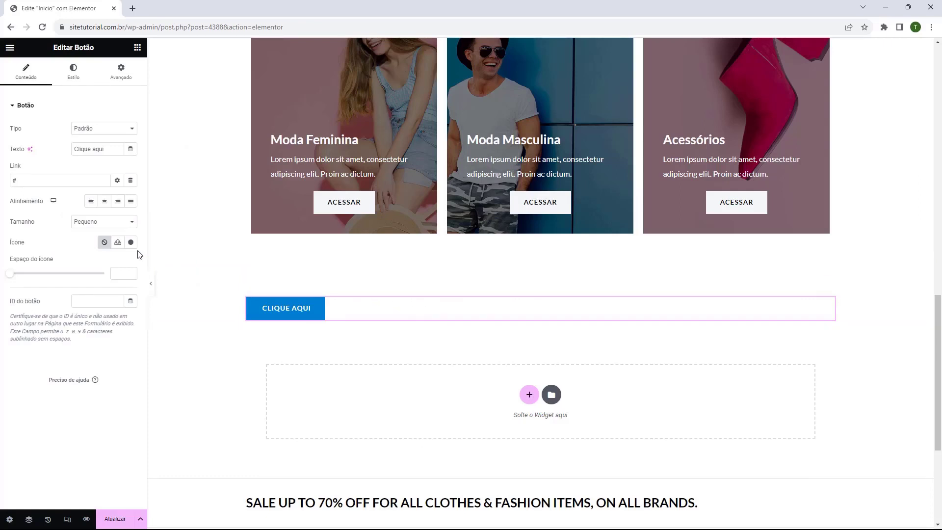
{"action": "left_click", "coordinate": [104, 205]}
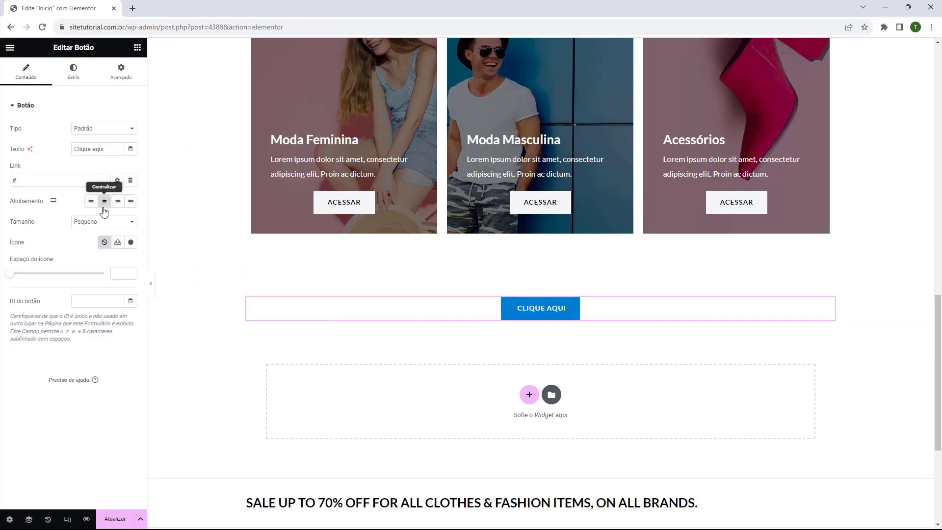
{"action": "triple_click", "coordinate": [84, 150]}
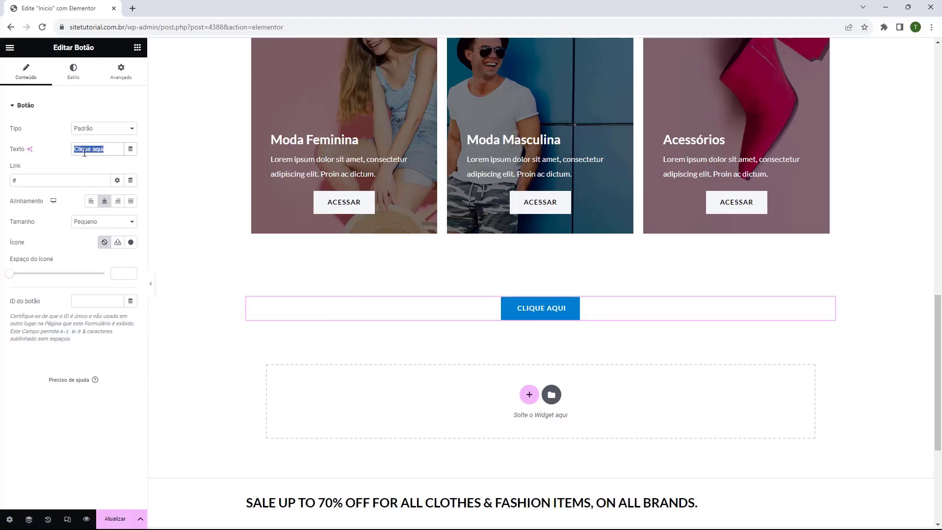
{"action": "type", "text": "@"}
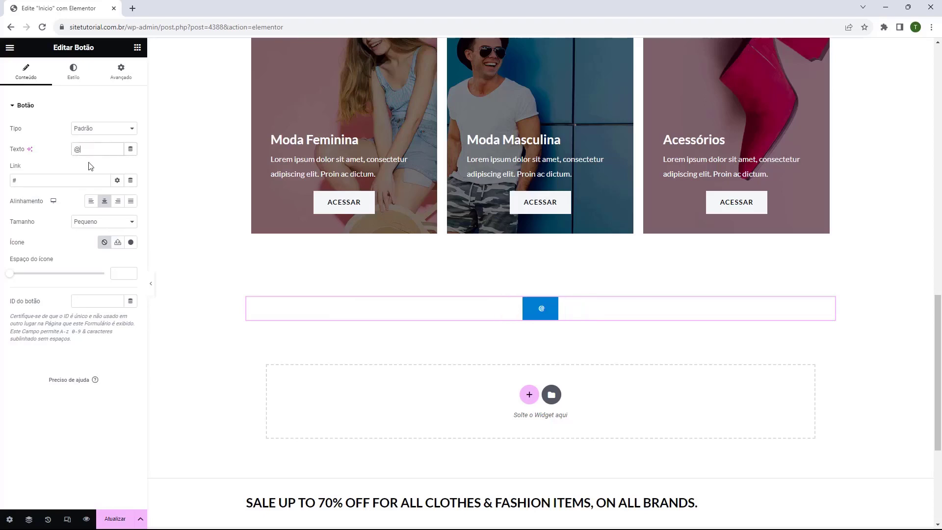
{"action": "type", "text": "Loja"}
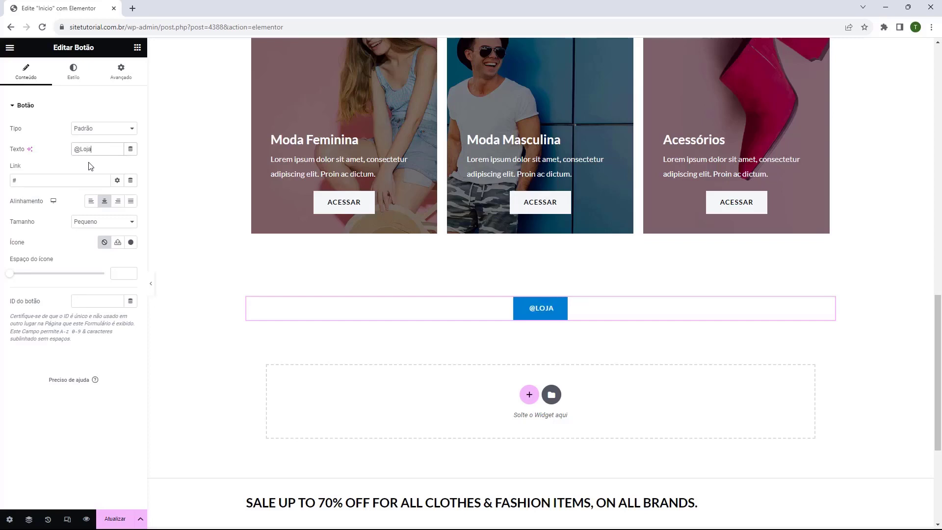
{"action": "type", "text": "tutorial"}
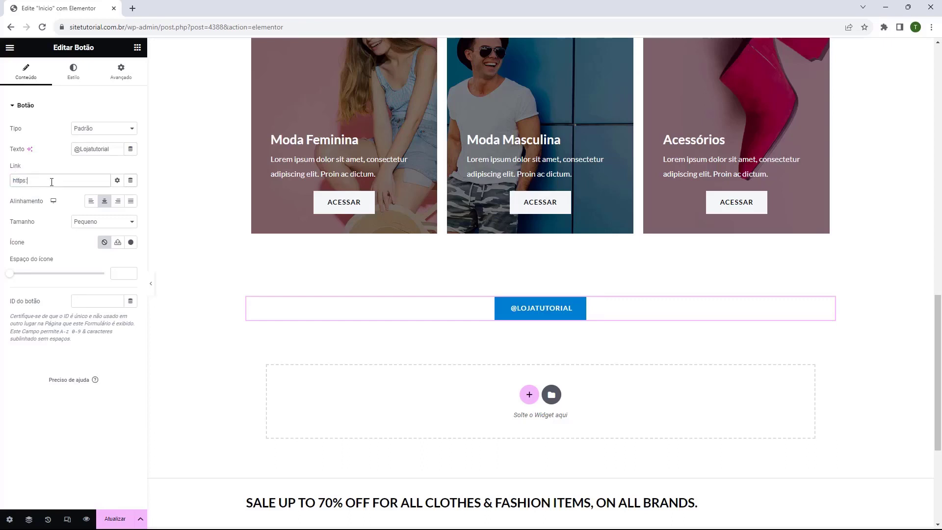
{"action": "type", "text": "instagram.com"}
{"action": "left_click", "coordinate": [131, 244]}
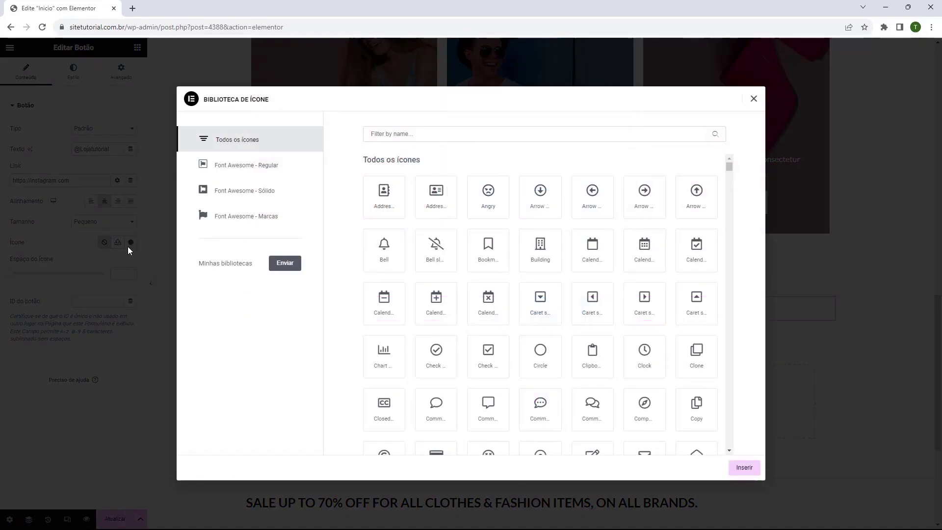
{"action": "left_click", "coordinate": [404, 140]}
{"action": "type", "text": "inst"}
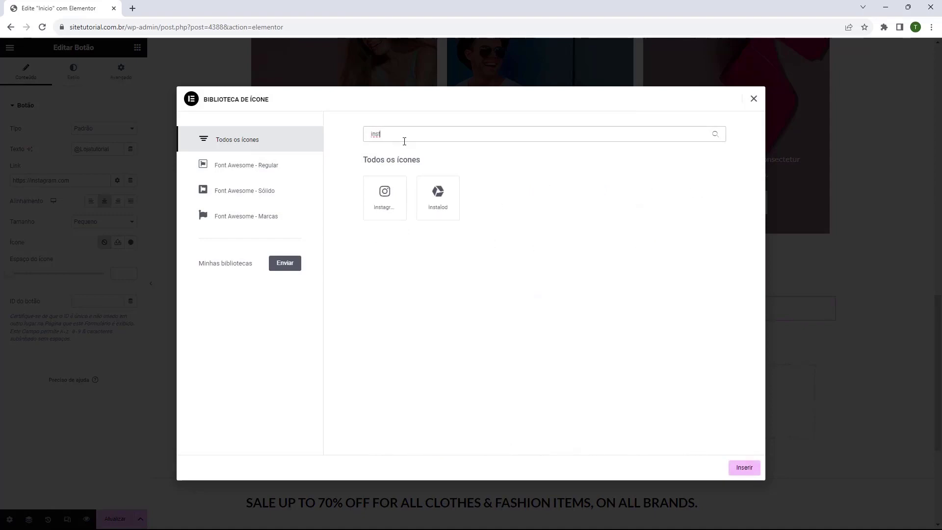
{"action": "left_click", "coordinate": [385, 193]}
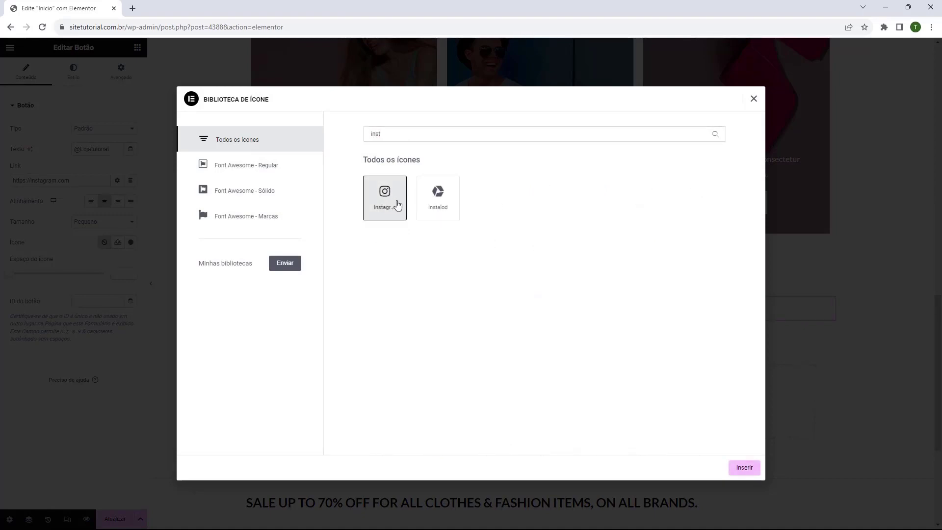
{"action": "left_click", "coordinate": [744, 466]}
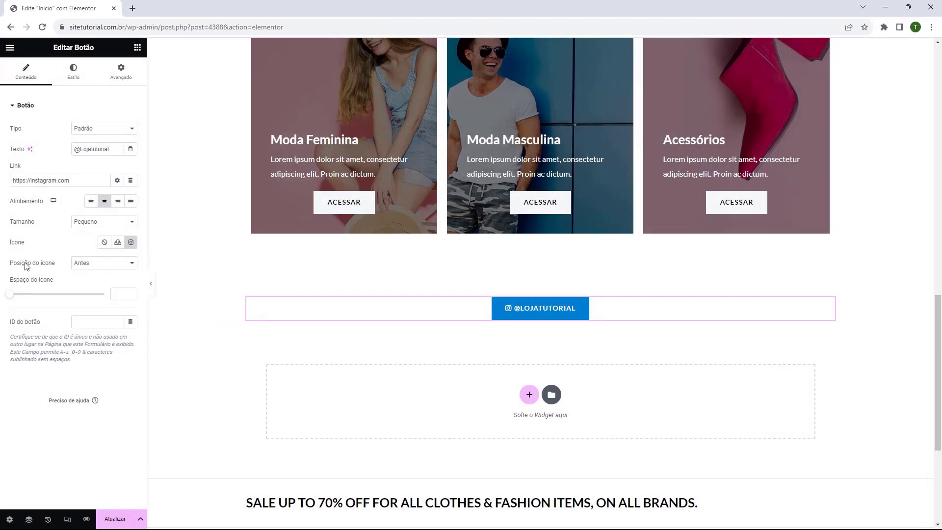
- Try the "Depois" icon position on the button and restore it to "Antes"
{"action": "left_click", "coordinate": [81, 264]}
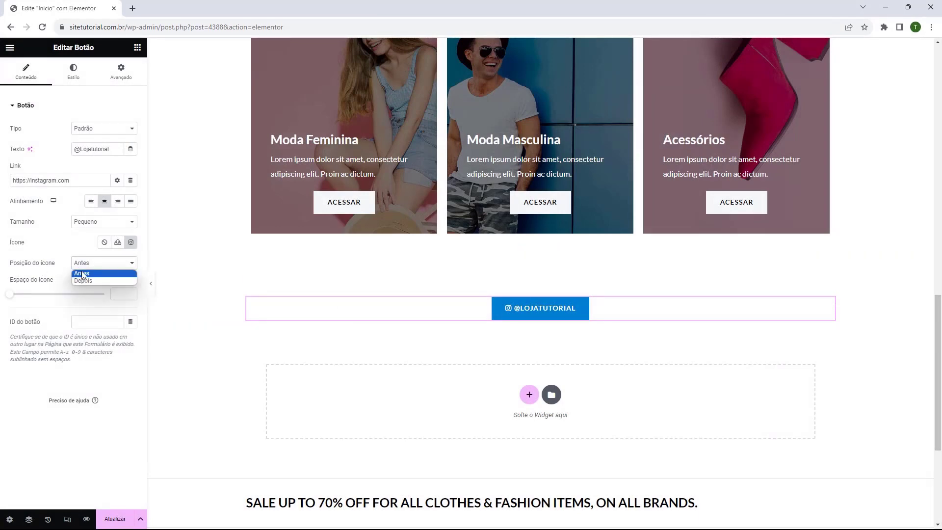
{"action": "left_click", "coordinate": [81, 279]}
{"action": "left_click", "coordinate": [81, 269]}
{"action": "left_click", "coordinate": [84, 279]}
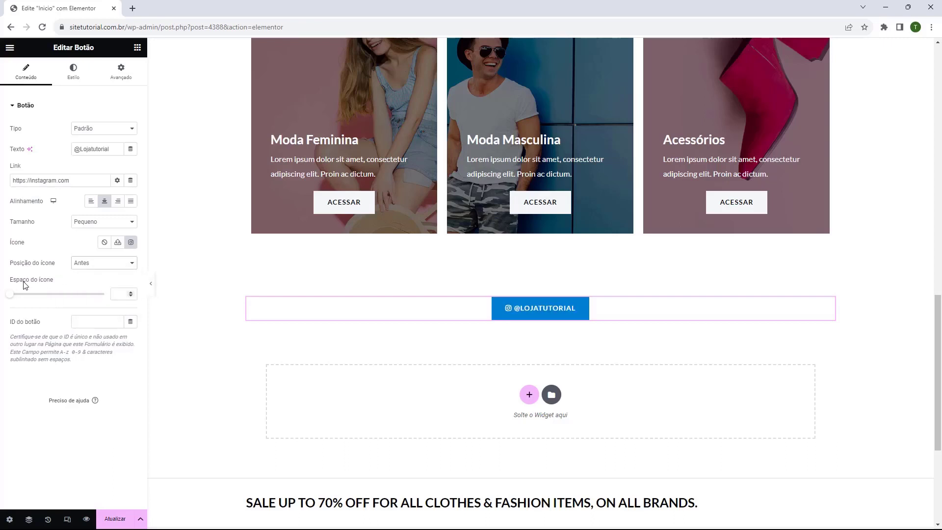
{"action": "left_click", "coordinate": [85, 84]}
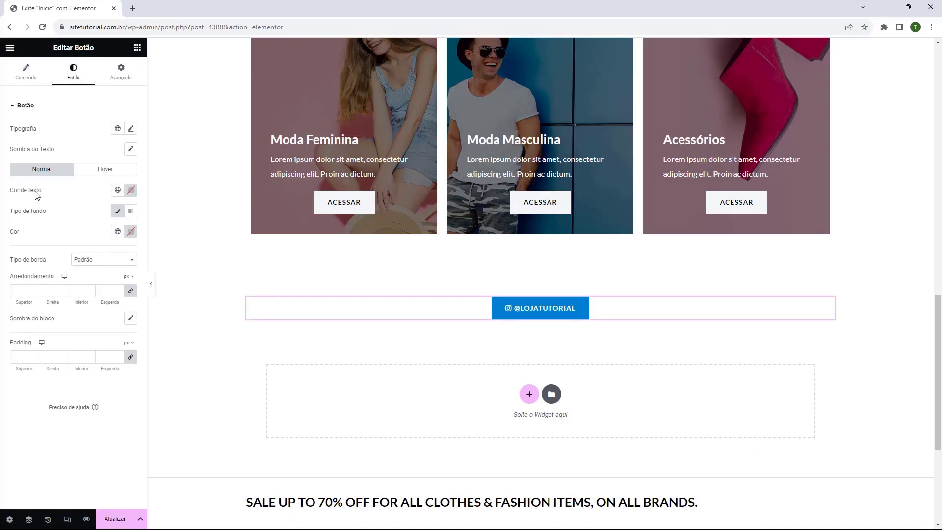
{"action": "left_click", "coordinate": [130, 191]}
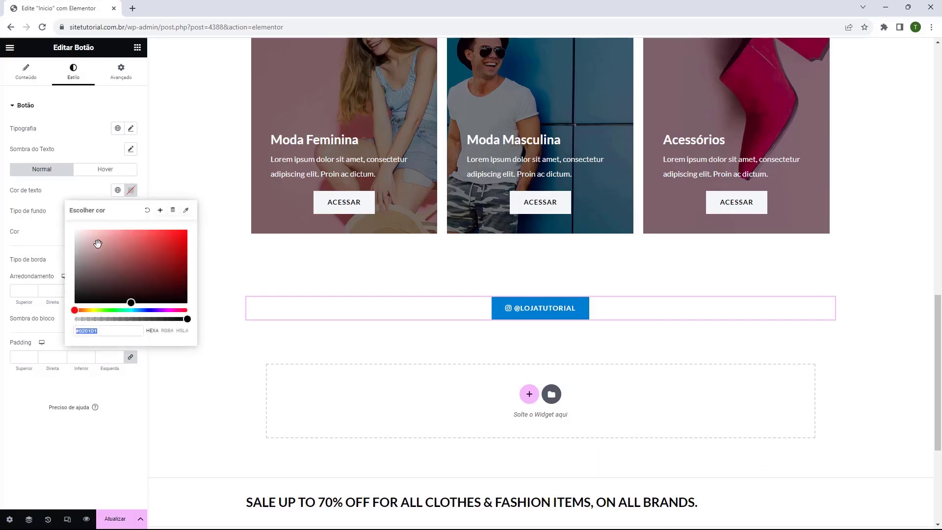
{"action": "left_click_drag", "start_coordinate": [86, 293], "coordinate": [72, 305]}
{"action": "left_click", "coordinate": [13, 218]}
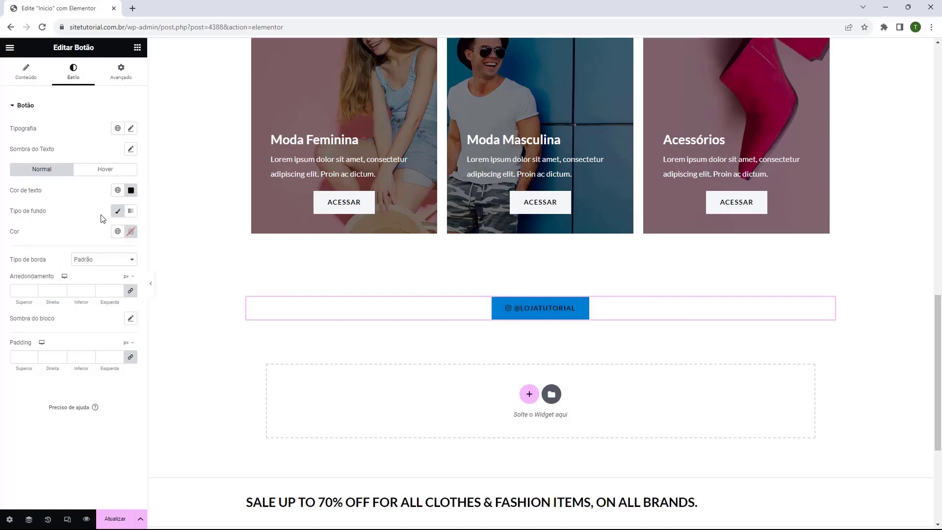
{"action": "left_click", "coordinate": [117, 214]}
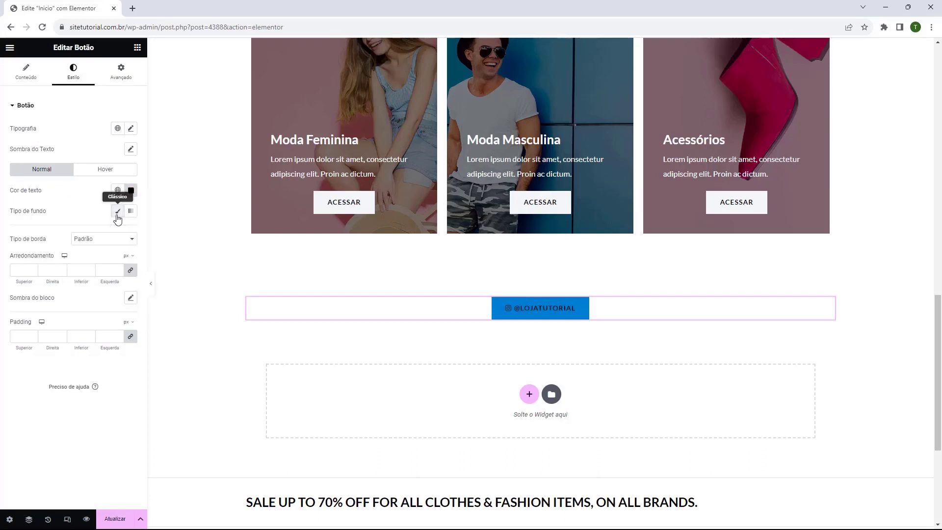
{"action": "left_click", "coordinate": [118, 214]}
{"action": "left_click", "coordinate": [130, 231]}
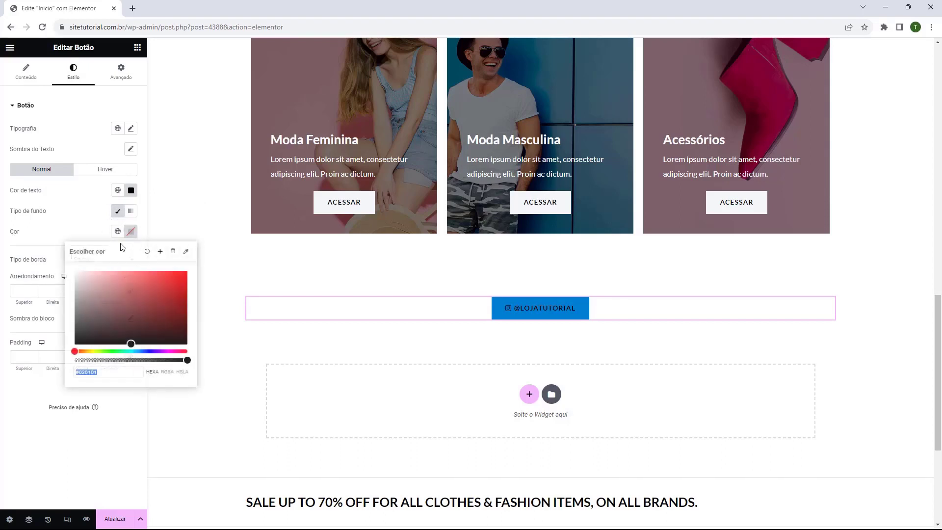
{"action": "type", "text": "#FFFFFF"}
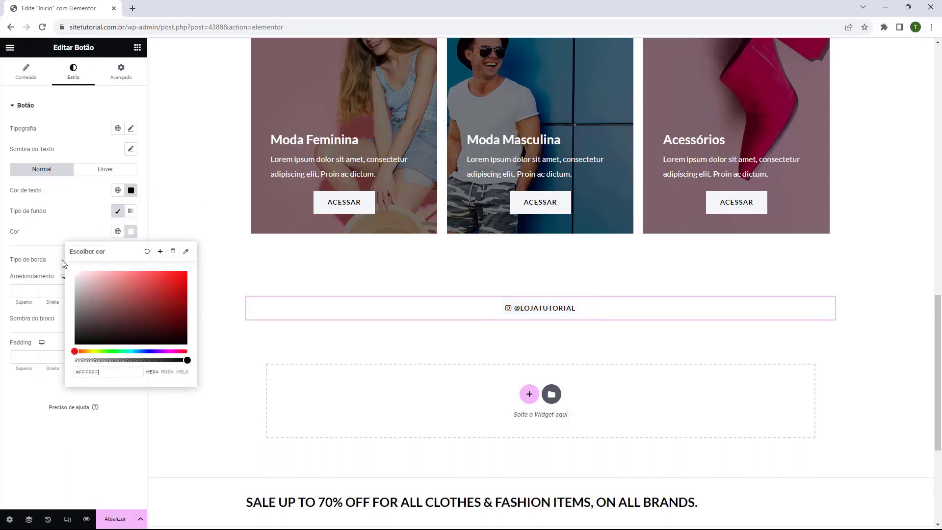
{"action": "left_click", "coordinate": [62, 263]}
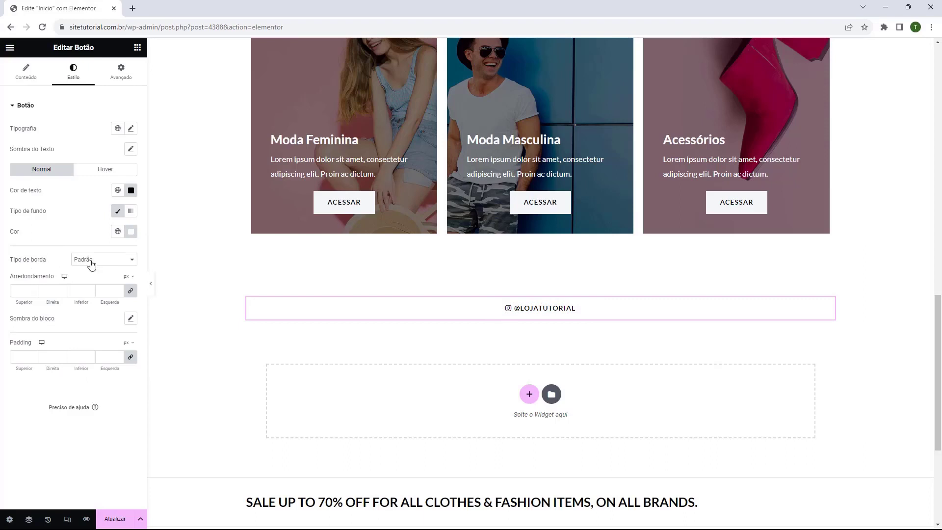
{"action": "left_click", "coordinate": [33, 290]}
{"action": "left_click", "coordinate": [33, 292]}
{"action": "left_click", "coordinate": [33, 293]}
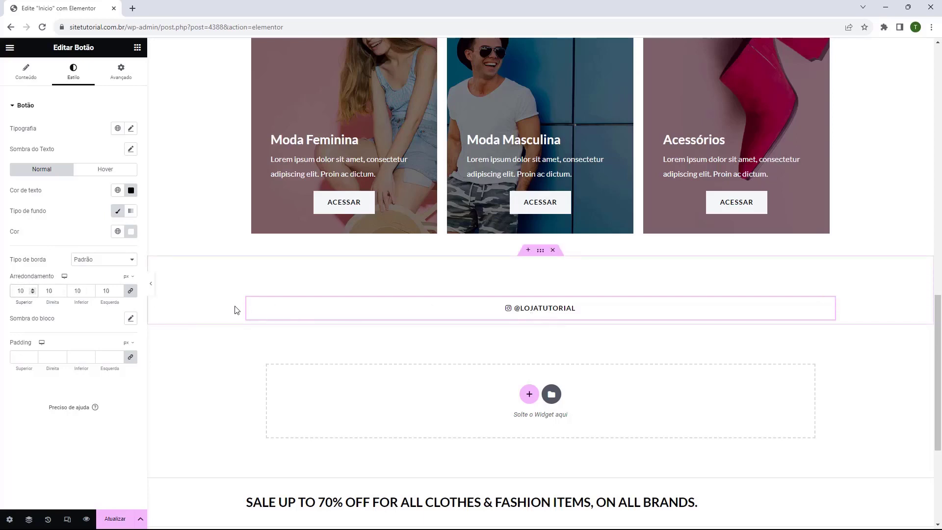
- Give the "Siga-nós nas Redes Sociais" container a classic background in blue, #0084D6
{"action": "left_click", "coordinate": [540, 256]}
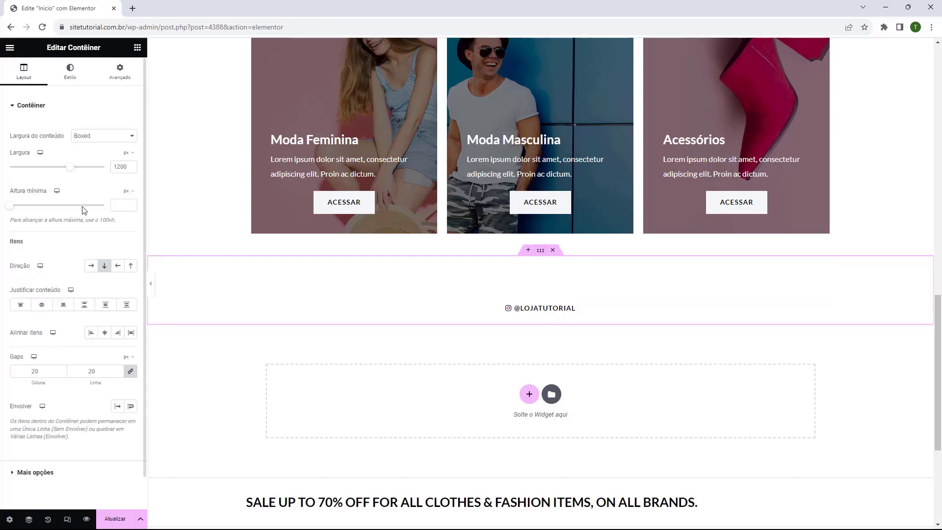
{"action": "left_click", "coordinate": [66, 86]}
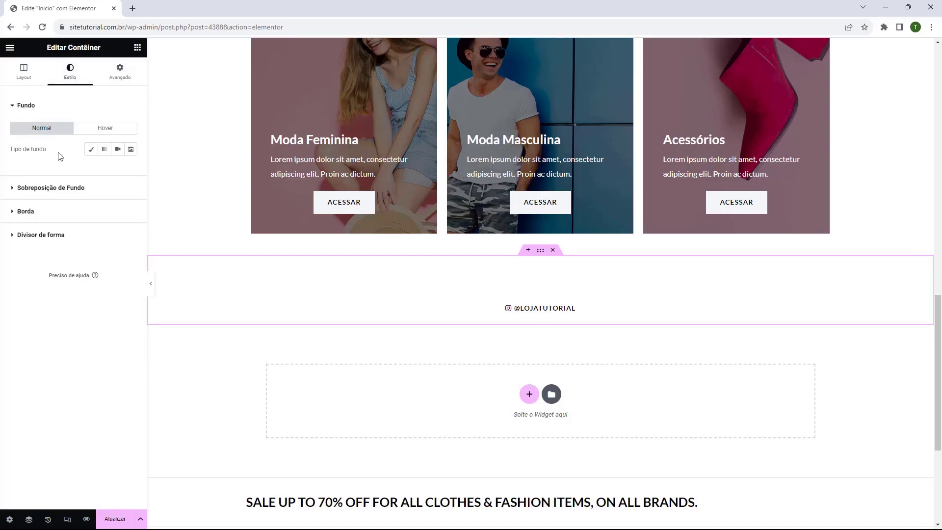
{"action": "left_click", "coordinate": [90, 151]}
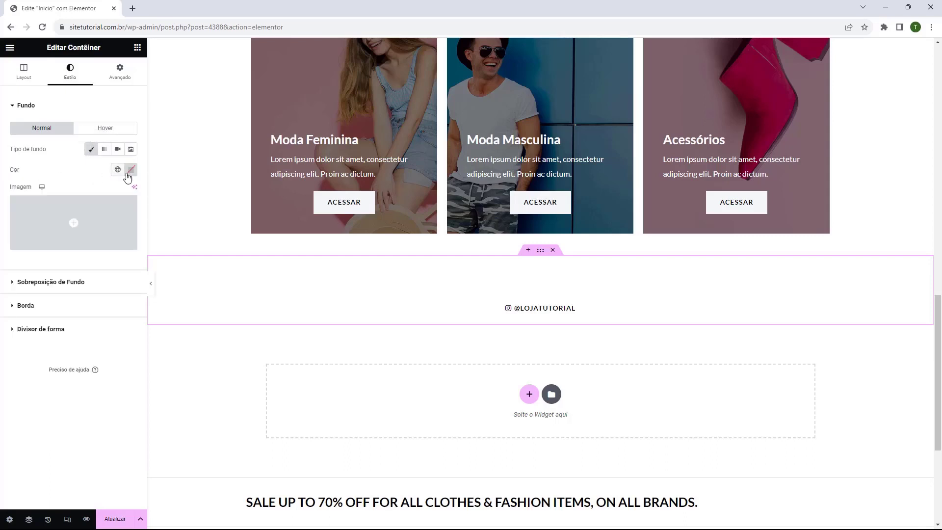
{"action": "left_click", "coordinate": [128, 176]}
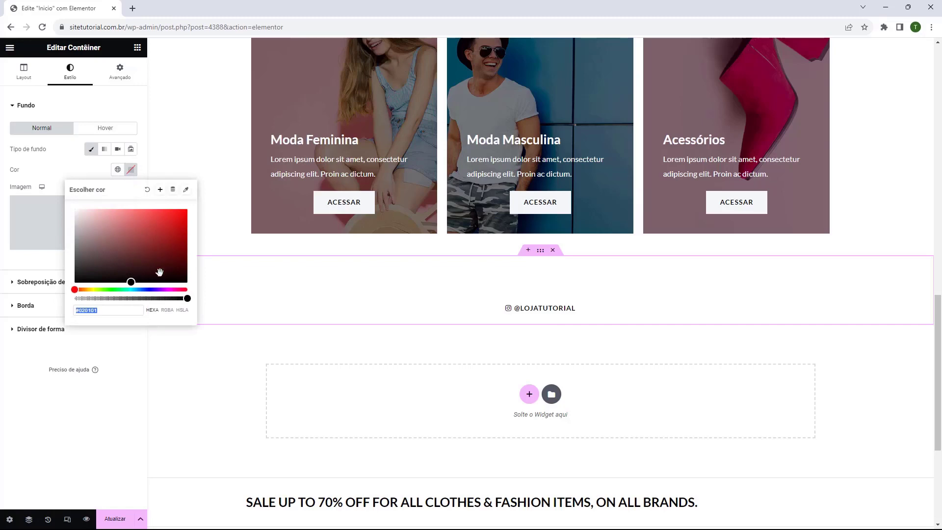
{"action": "left_click", "coordinate": [151, 291]}
{"action": "left_click", "coordinate": [145, 242]}
{"action": "left_click_drag", "start_coordinate": [146, 241], "coordinate": [156, 230]}
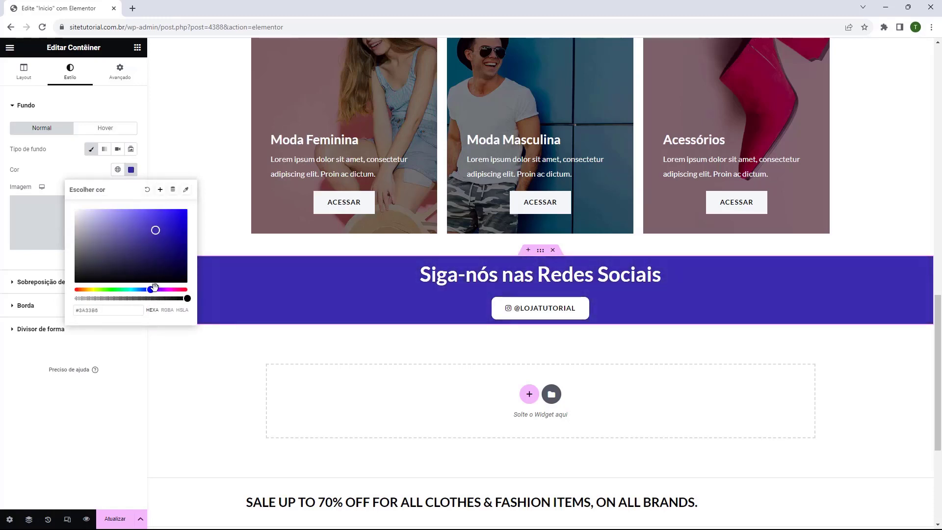
{"action": "left_click_drag", "start_coordinate": [151, 290], "coordinate": [148, 289]}
{"action": "left_click_drag", "start_coordinate": [163, 251], "coordinate": [172, 249]}
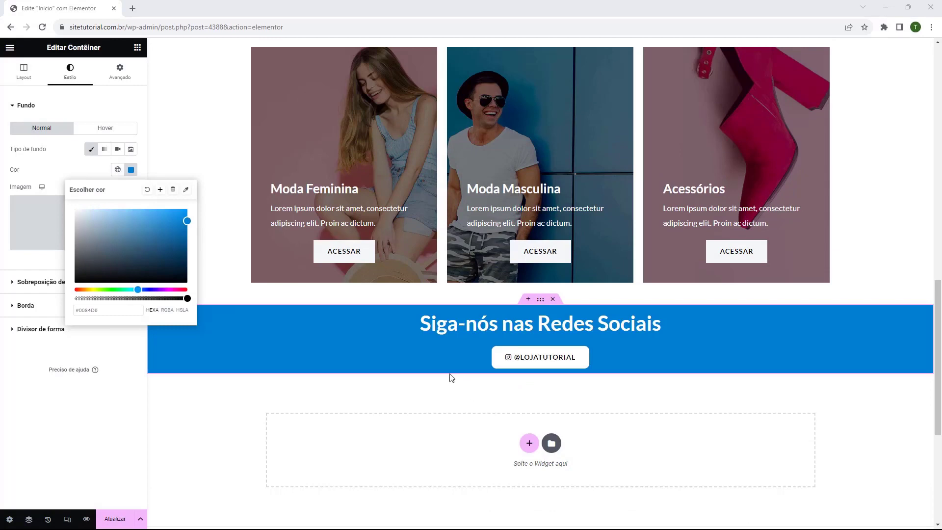
- Unlink the social media container's padding and set it to 25 px above and below, with 0 on both sides
{"action": "left_click", "coordinate": [544, 298]}
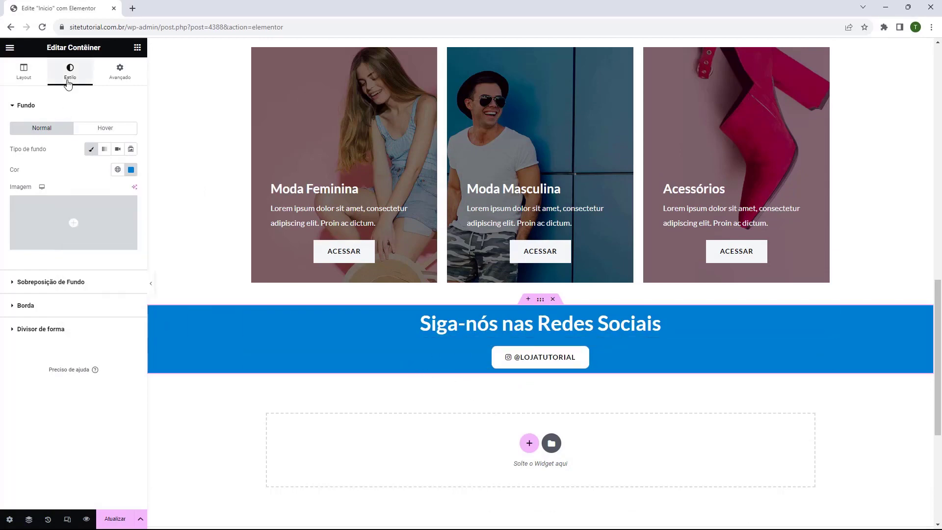
{"action": "left_click", "coordinate": [110, 84]}
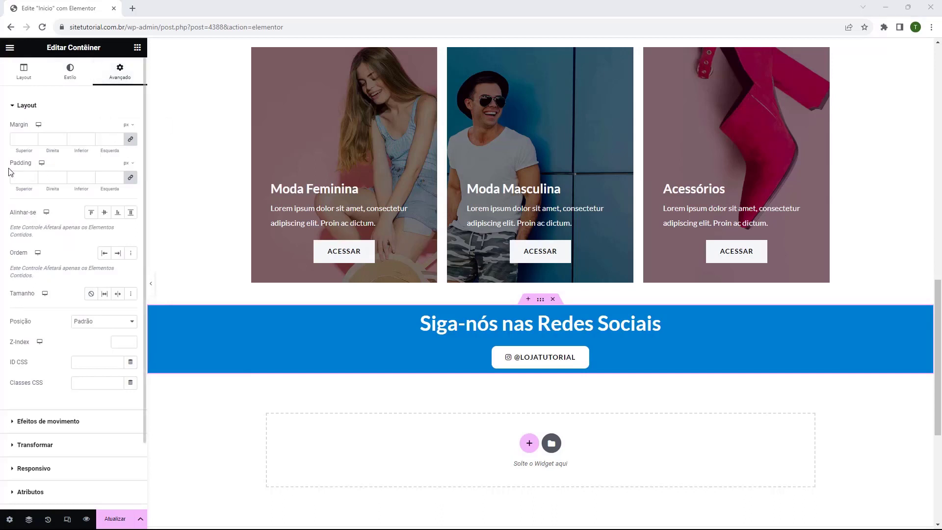
{"action": "left_click", "coordinate": [130, 177]}
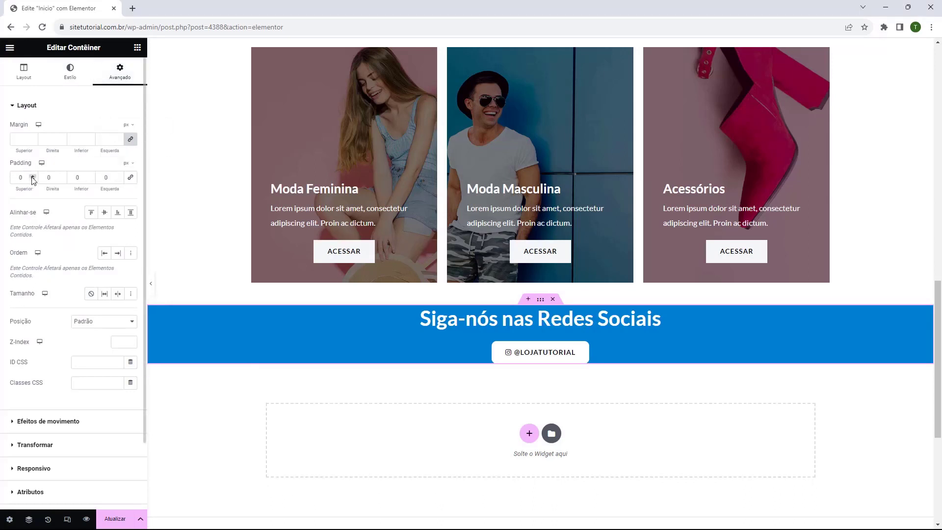
{"action": "left_click_drag", "start_coordinate": [32, 176], "coordinate": [33, 175]}
{"action": "left_click_drag", "start_coordinate": [91, 177], "coordinate": [90, 177]}
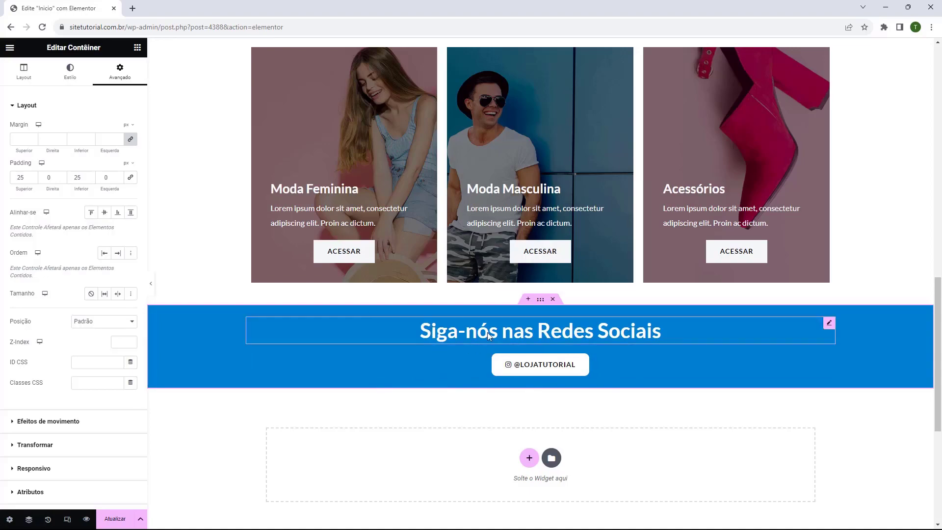
- Review the edited page's layout from the hero to the social media section, and bring up the list of available widgets
{"action": "scroll", "coordinate": [487, 332], "scroll_direction": "up", "scroll_amount": 15}
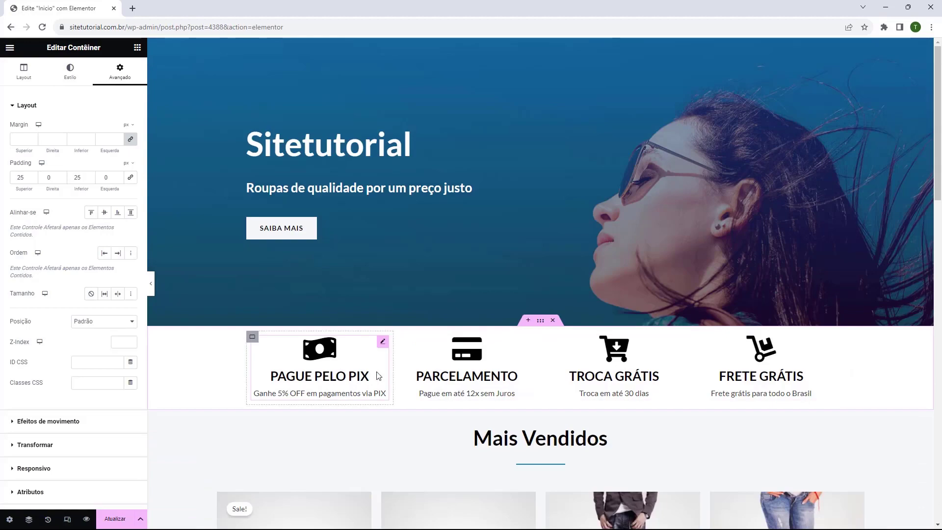
{"action": "scroll", "coordinate": [379, 375], "scroll_direction": "down", "scroll_amount": 8}
{"action": "scroll", "coordinate": [401, 143], "scroll_direction": "up", "scroll_amount": 2}
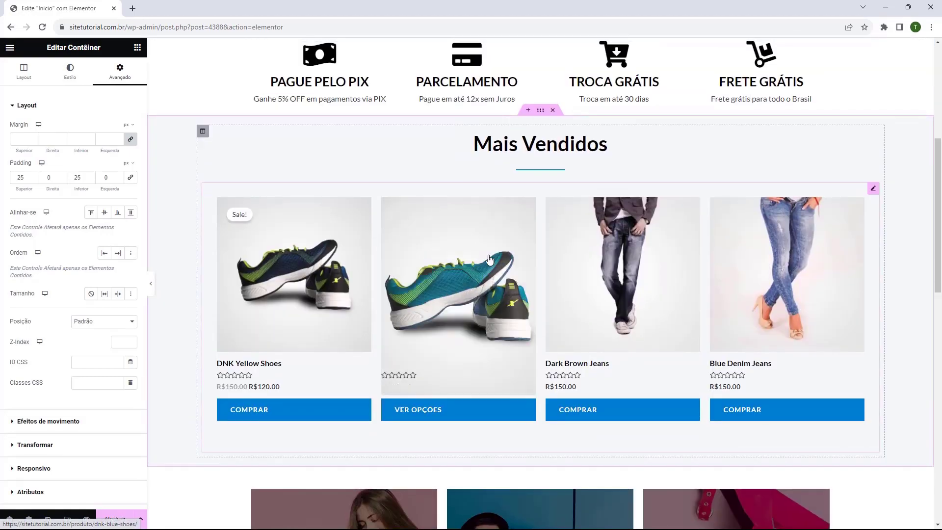
{"action": "scroll", "coordinate": [489, 259], "scroll_direction": "down", "scroll_amount": 7}
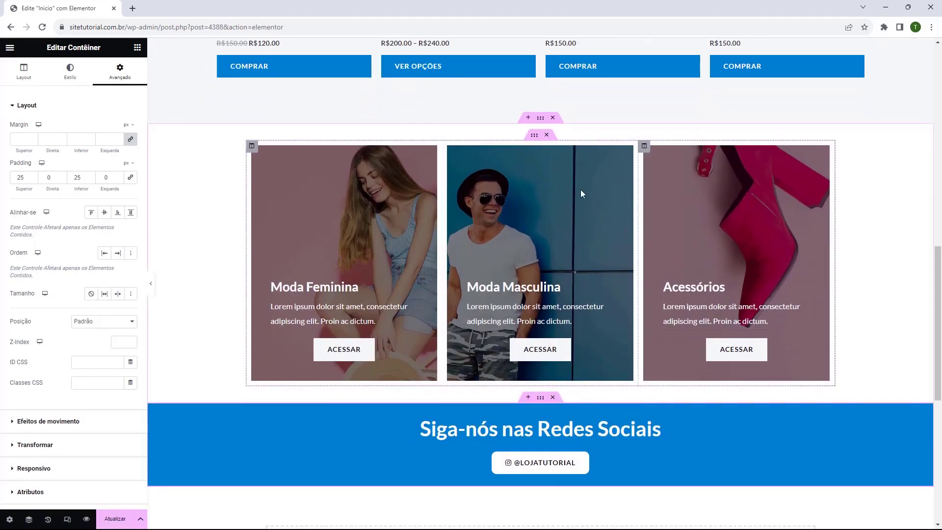
{"action": "scroll", "coordinate": [455, 267], "scroll_direction": "down", "scroll_amount": 3}
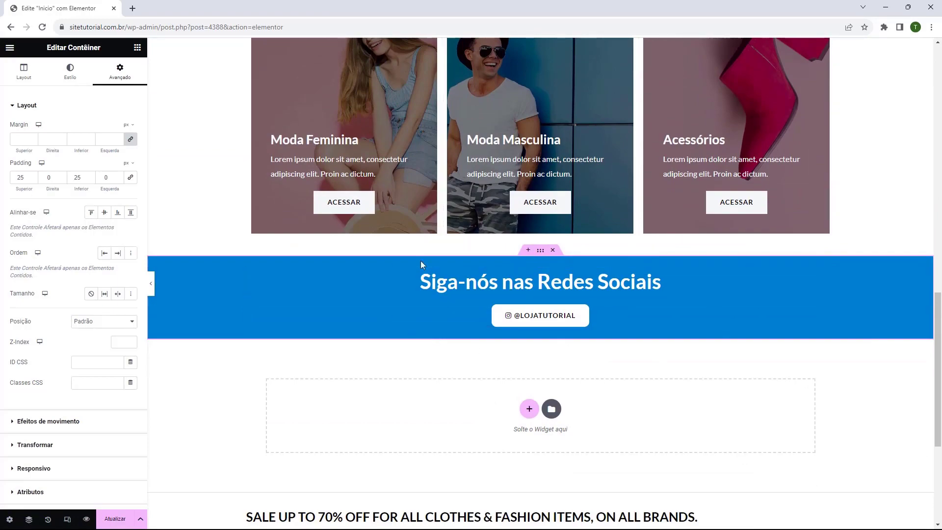
{"action": "scroll", "coordinate": [325, 324], "scroll_direction": "up", "scroll_amount": 9}
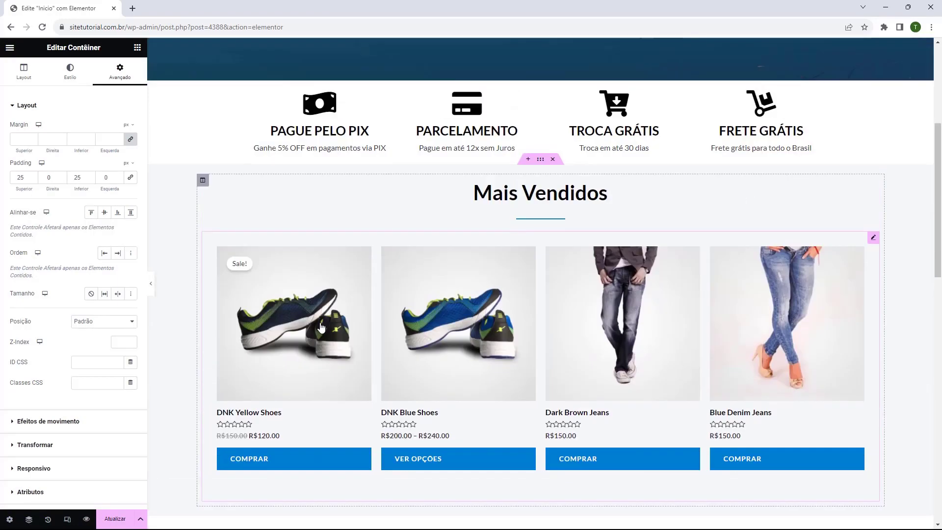
{"action": "scroll", "coordinate": [320, 327], "scroll_direction": "up", "scroll_amount": 5}
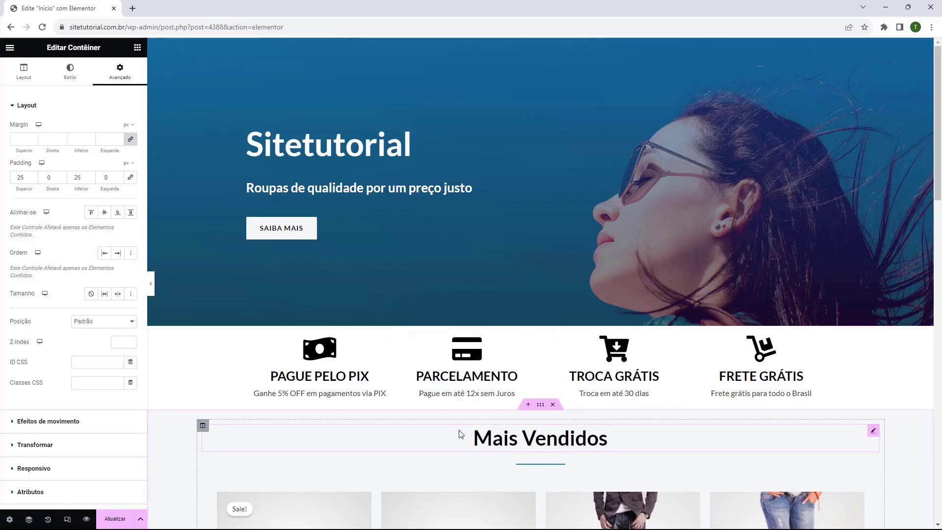
{"action": "left_click", "coordinate": [137, 47]}
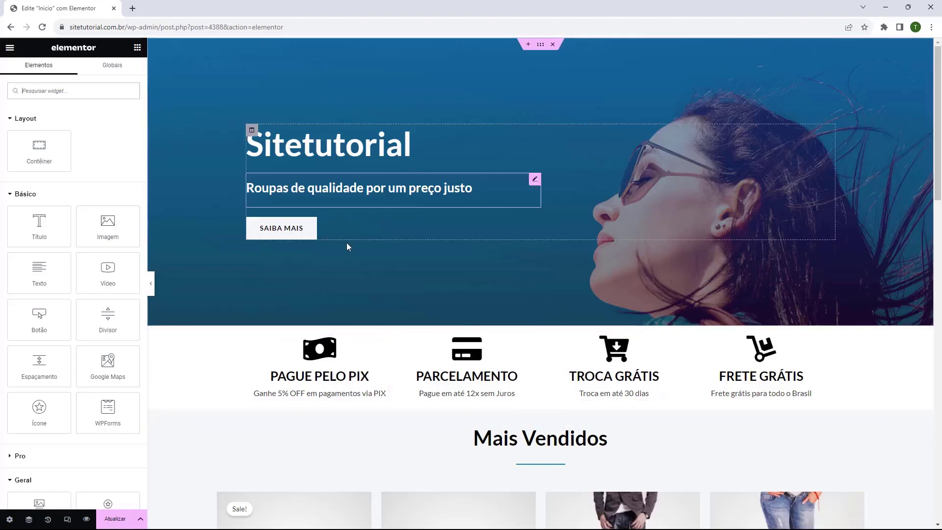
{"action": "scroll", "coordinate": [424, 228], "scroll_direction": "down", "scroll_amount": 4}
{"action": "scroll", "coordinate": [425, 228], "scroll_direction": "down", "scroll_amount": 15}
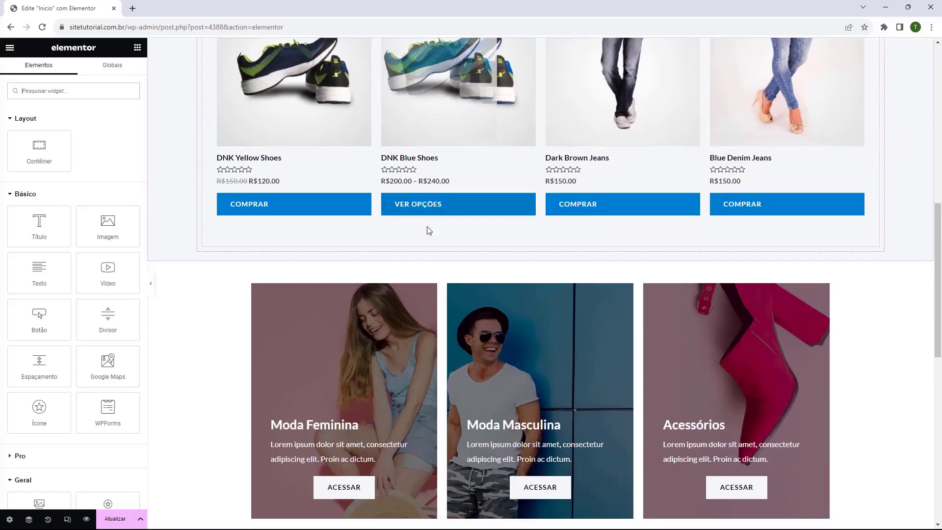
{"action": "scroll", "coordinate": [432, 254], "scroll_direction": "up", "scroll_amount": 20}
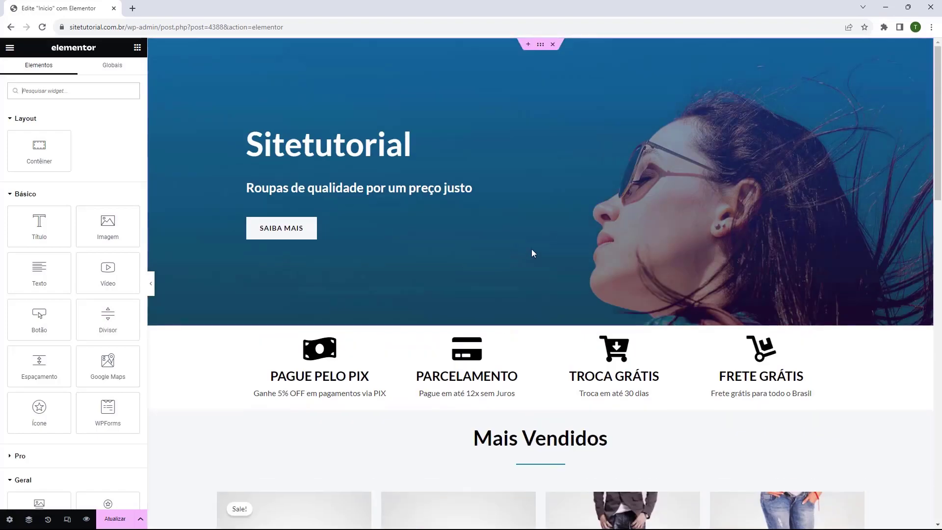
- Update the Inicio page and check all its sections on the live site
{"action": "left_click", "coordinate": [113, 522]}
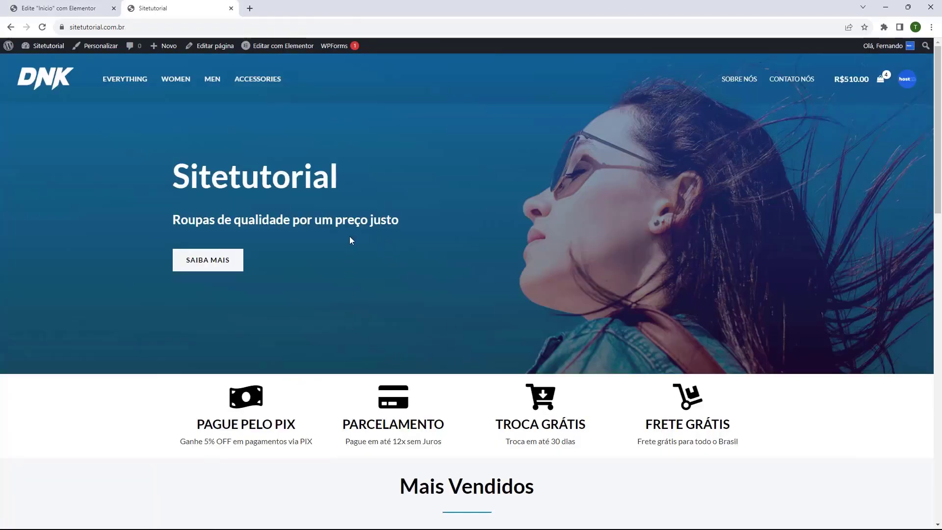
{"action": "scroll", "coordinate": [442, 177], "scroll_direction": "down", "scroll_amount": 10}
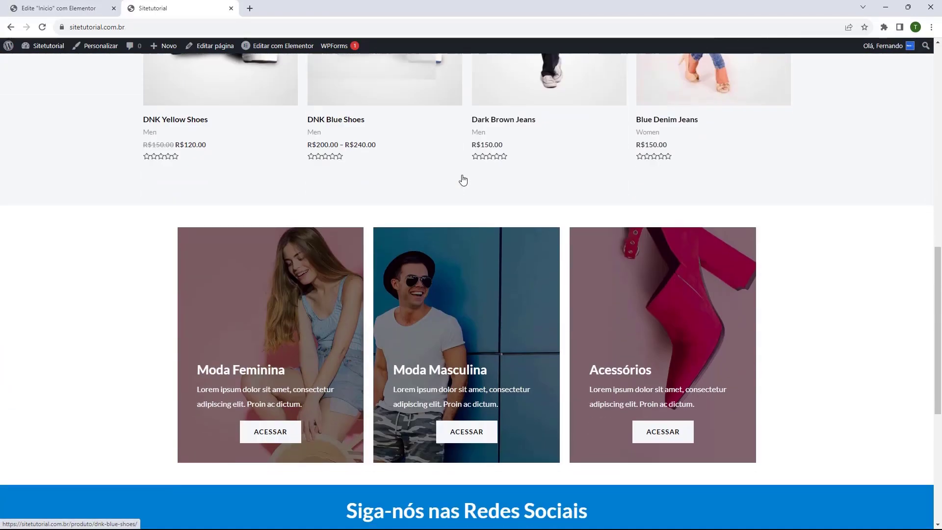
{"action": "scroll", "coordinate": [464, 180], "scroll_direction": "down", "scroll_amount": 6}
{"action": "scroll", "coordinate": [479, 238], "scroll_direction": "up", "scroll_amount": 12}
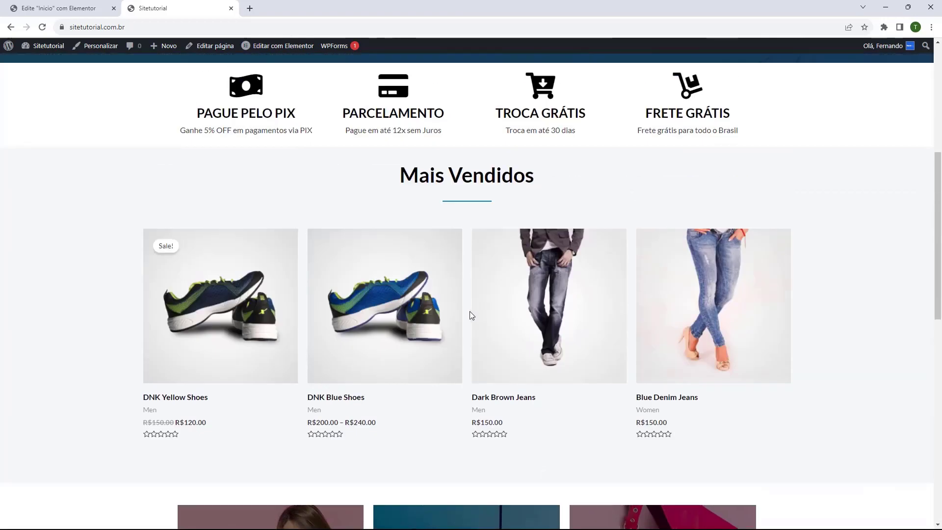
{"action": "scroll", "coordinate": [470, 314], "scroll_direction": "up", "scroll_amount": 5}
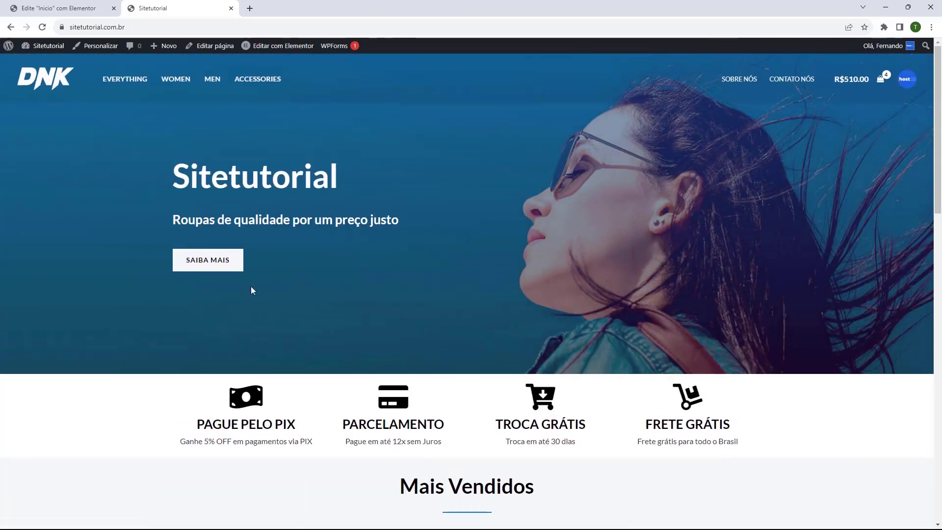